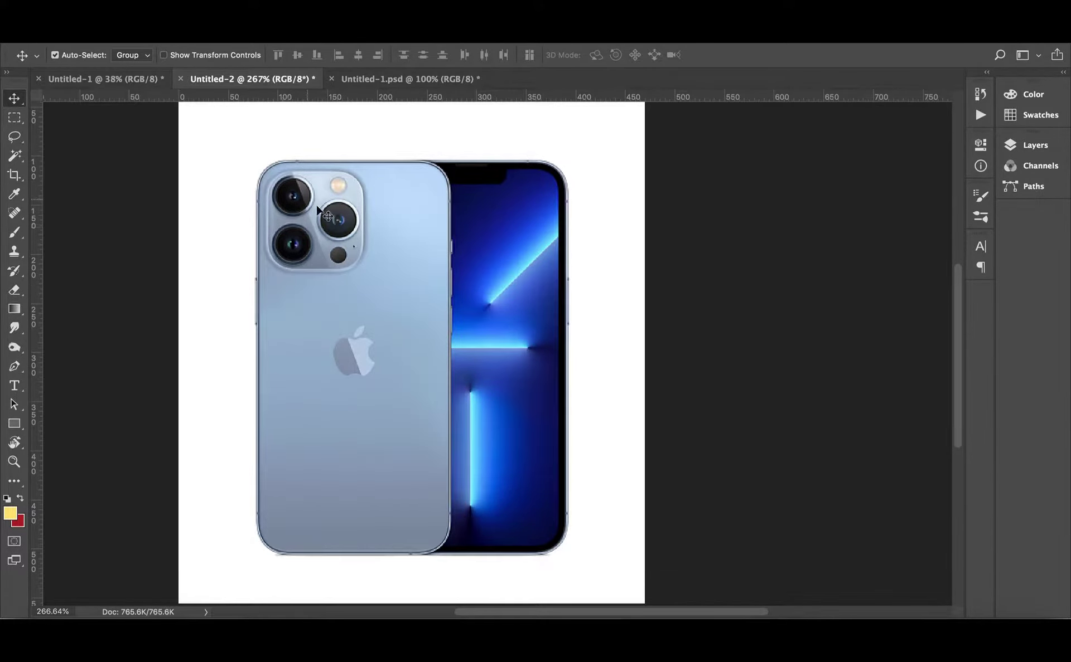
Nudge the iPhone image slightly, then switch to the pale cream Untitled-1 document.
{"action": "left_click_drag", "start_coordinate": [373, 259], "coordinate": [376, 260]}
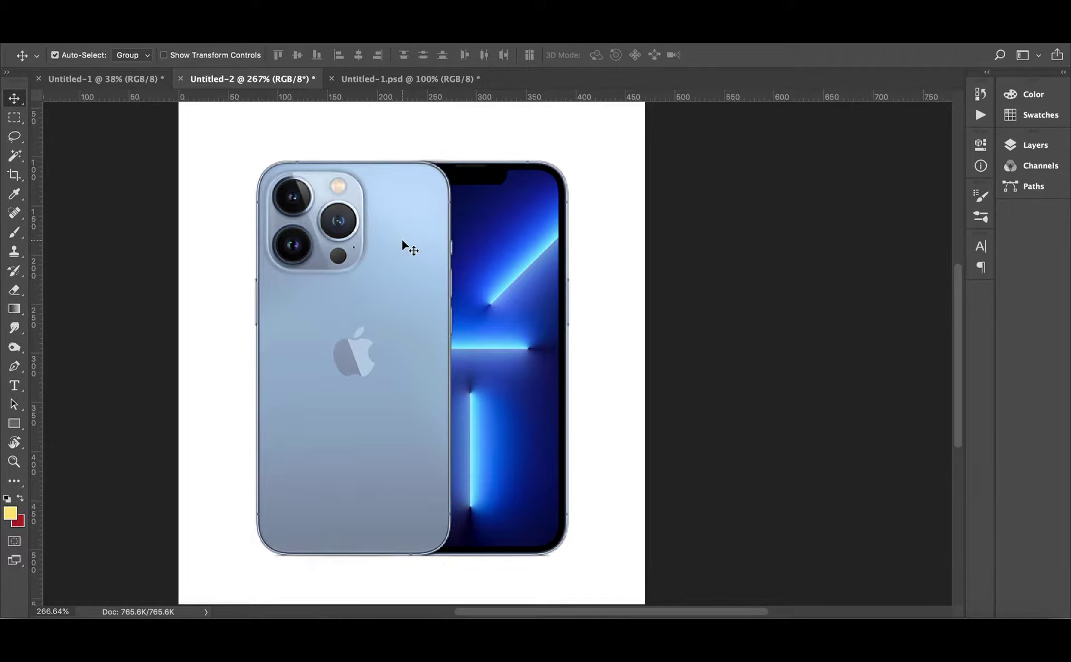
{"action": "scroll", "coordinate": [457, 277], "scroll_direction": "up", "scroll_amount": 3}
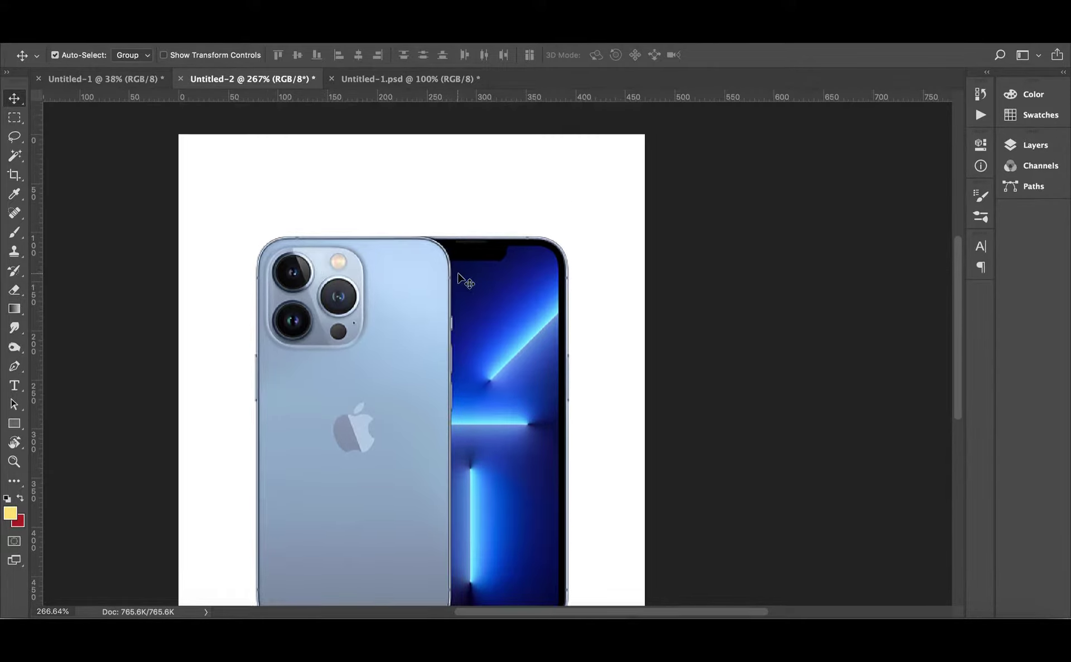
{"action": "scroll", "coordinate": [457, 277], "scroll_direction": "down", "scroll_amount": 1}
{"action": "scroll", "coordinate": [457, 277], "scroll_direction": "down", "scroll_amount": 3}
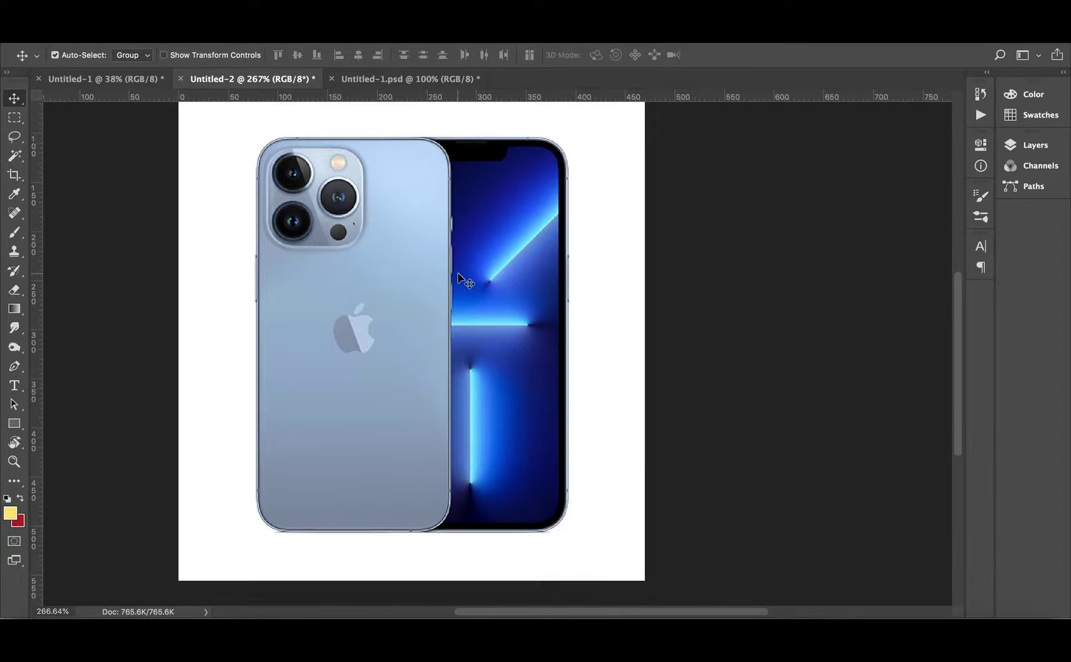
{"action": "left_click", "coordinate": [106, 78]}
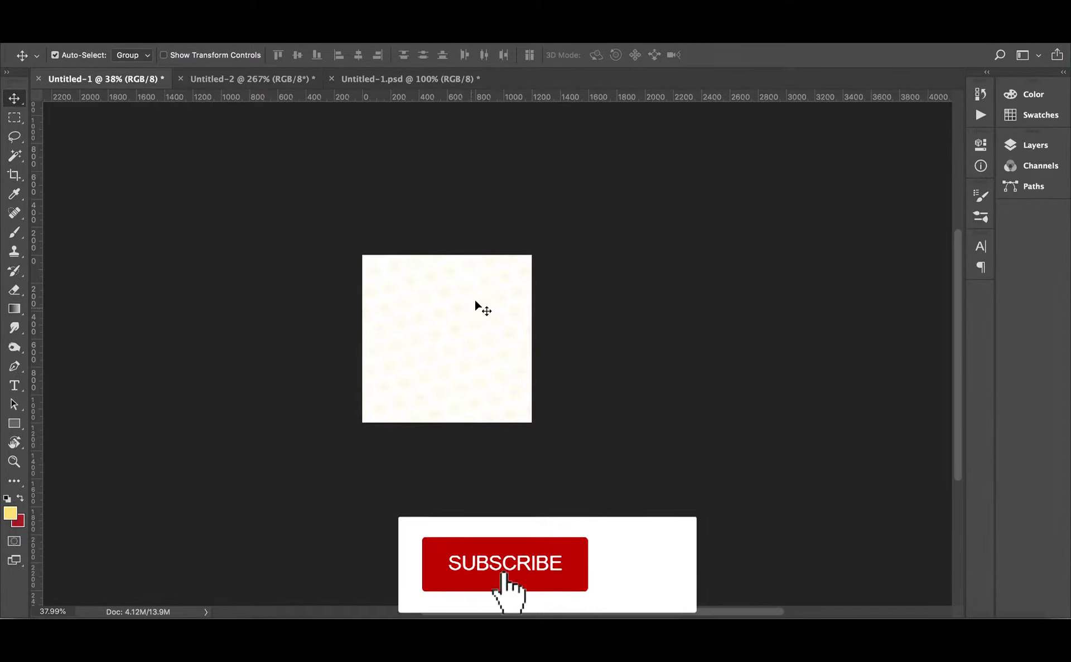
On the red cookie poster, shift the plate right with The E-Cook Book logo on it.
{"action": "left_click", "coordinate": [349, 81]}
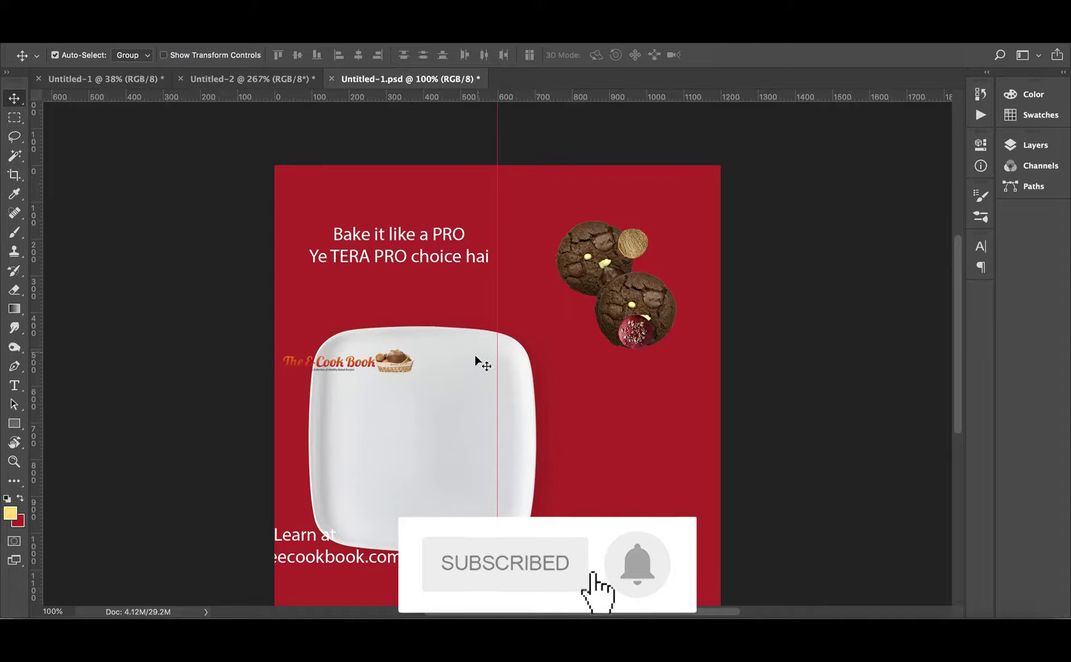
{"action": "scroll", "coordinate": [458, 396], "scroll_direction": "down", "scroll_amount": 3}
{"action": "left_click_drag", "start_coordinate": [442, 430], "coordinate": [566, 414]}
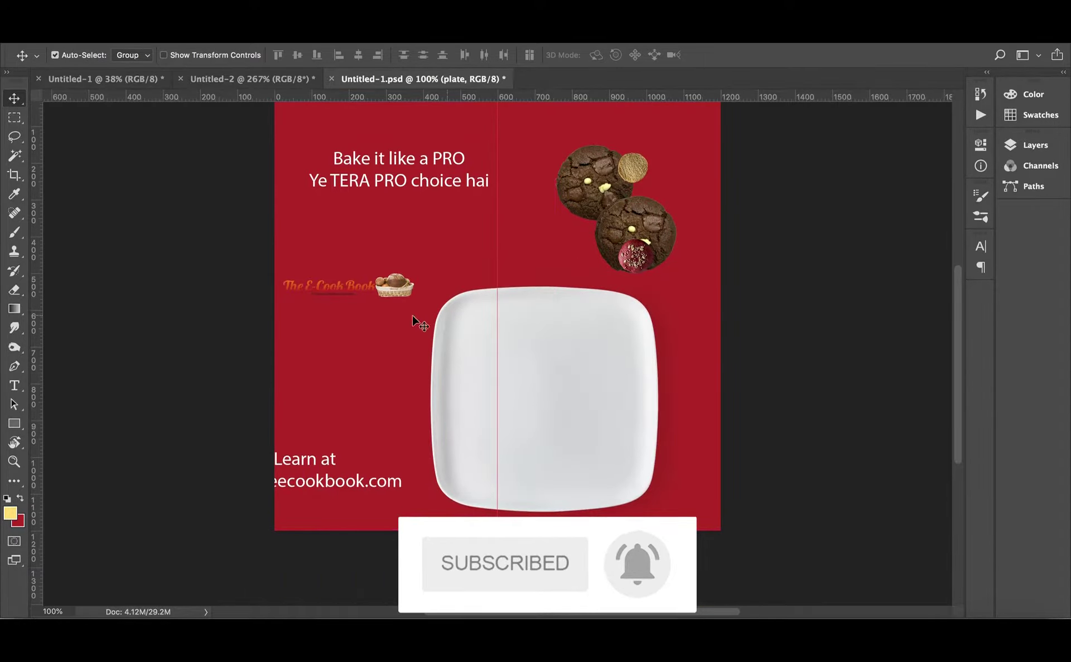
{"action": "left_click_drag", "start_coordinate": [474, 318], "coordinate": [573, 334]}
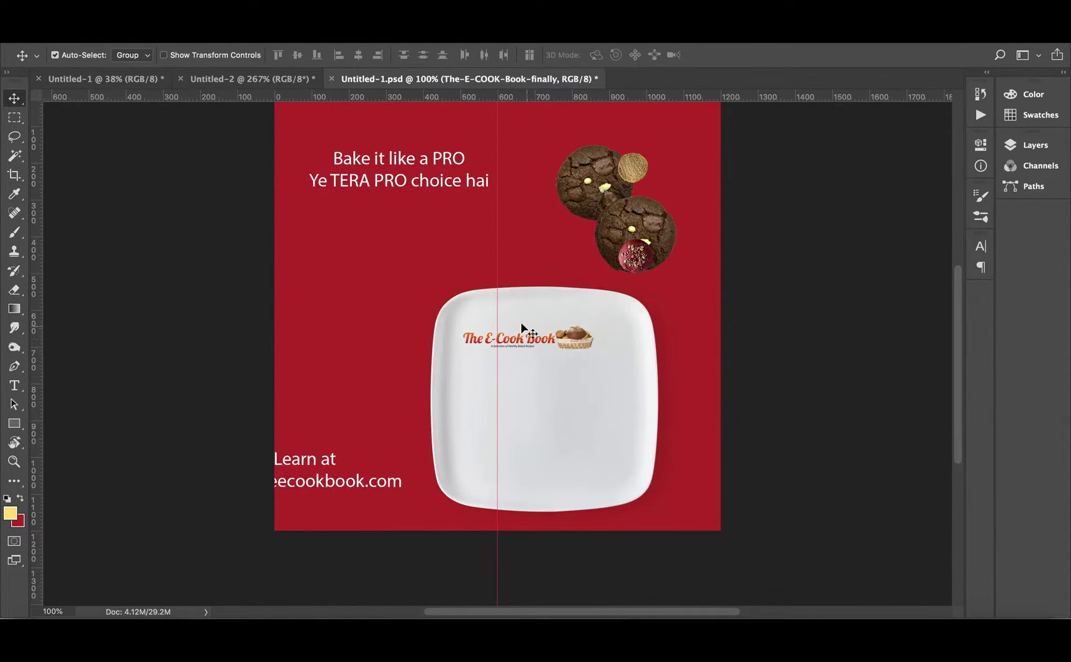
Reposition the cookies up and right, and move the headline down and left.
{"action": "scroll", "coordinate": [580, 351], "scroll_direction": "up", "scroll_amount": 2}
{"action": "left_click_drag", "start_coordinate": [591, 209], "coordinate": [539, 242]}
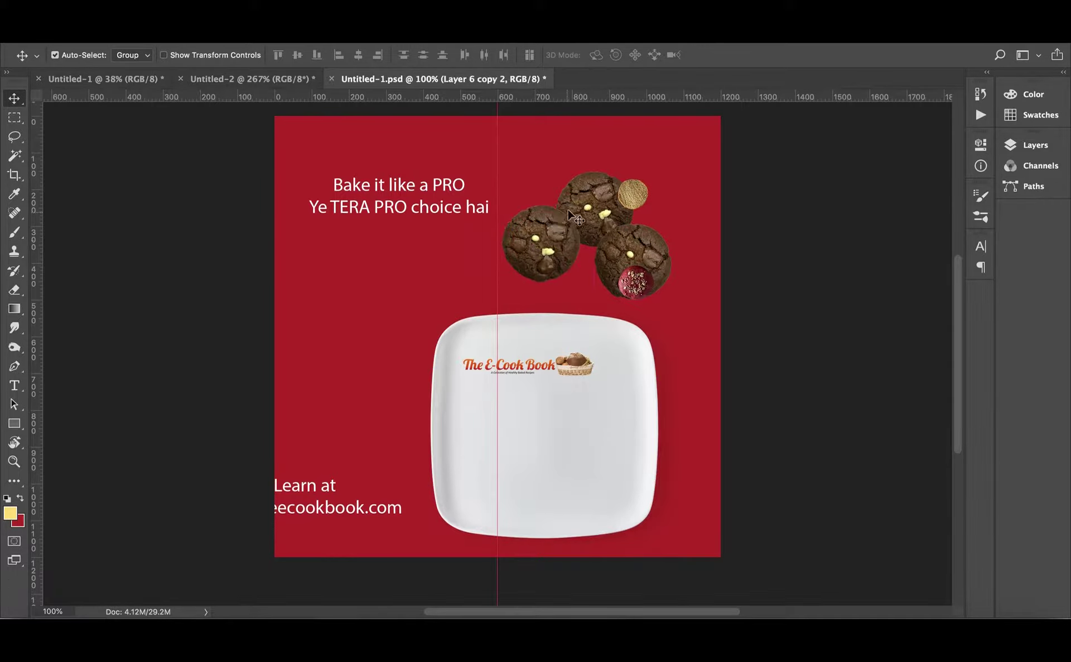
{"action": "left_click_drag", "start_coordinate": [607, 262], "coordinate": [639, 237]}
{"action": "left_click_drag", "start_coordinate": [427, 187], "coordinate": [421, 226]}
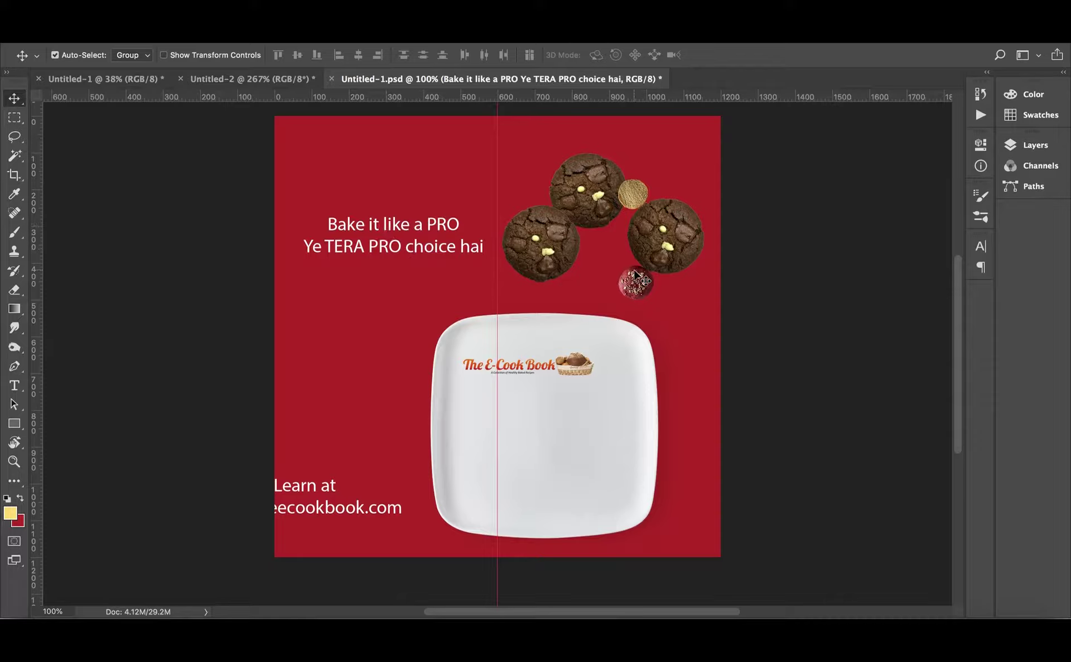
Create blank document Untitled-3 at 1000 × 1000 px and 300 ppi.
{"action": "key", "text": "ctrl+n"}
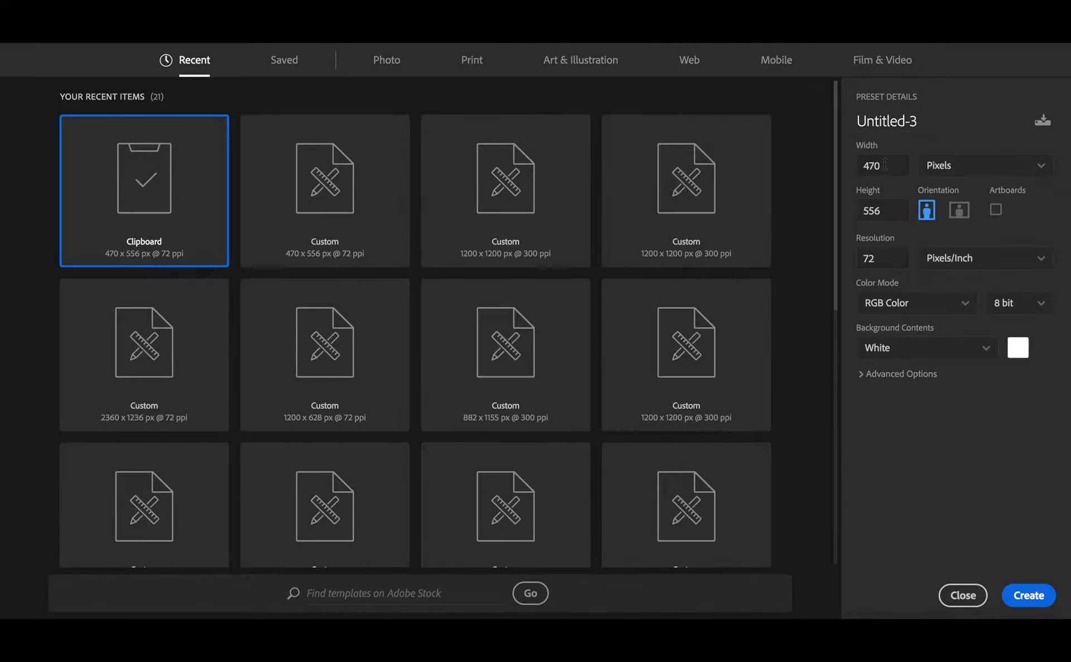
{"action": "type", "text": "1"}
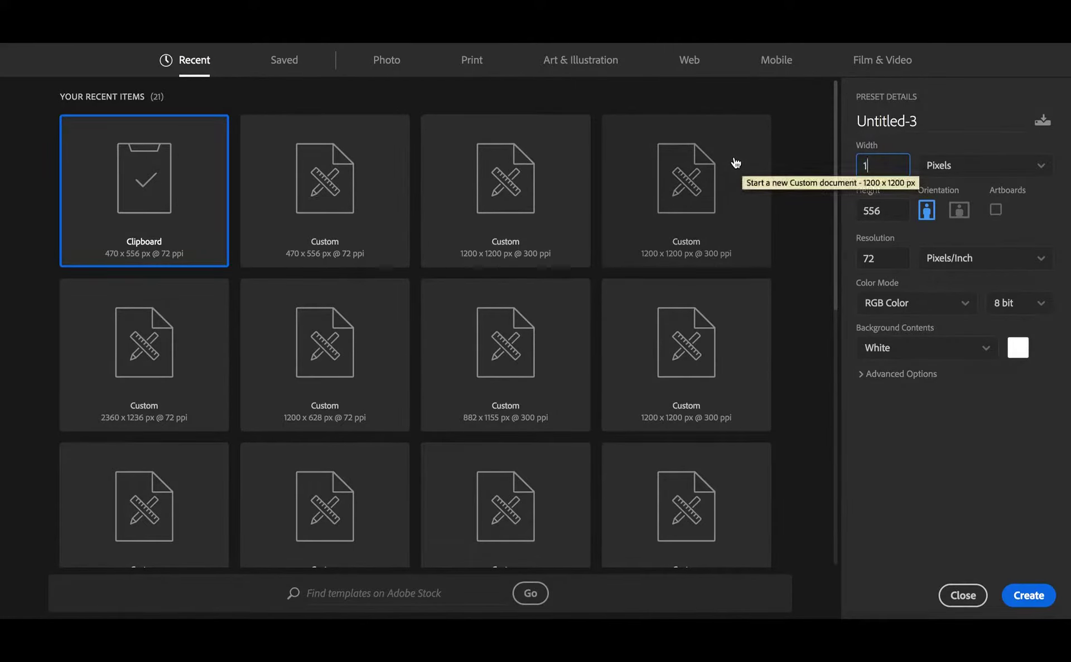
{"action": "type", "text": "000"}
{"action": "left_click", "coordinate": [895, 211]}
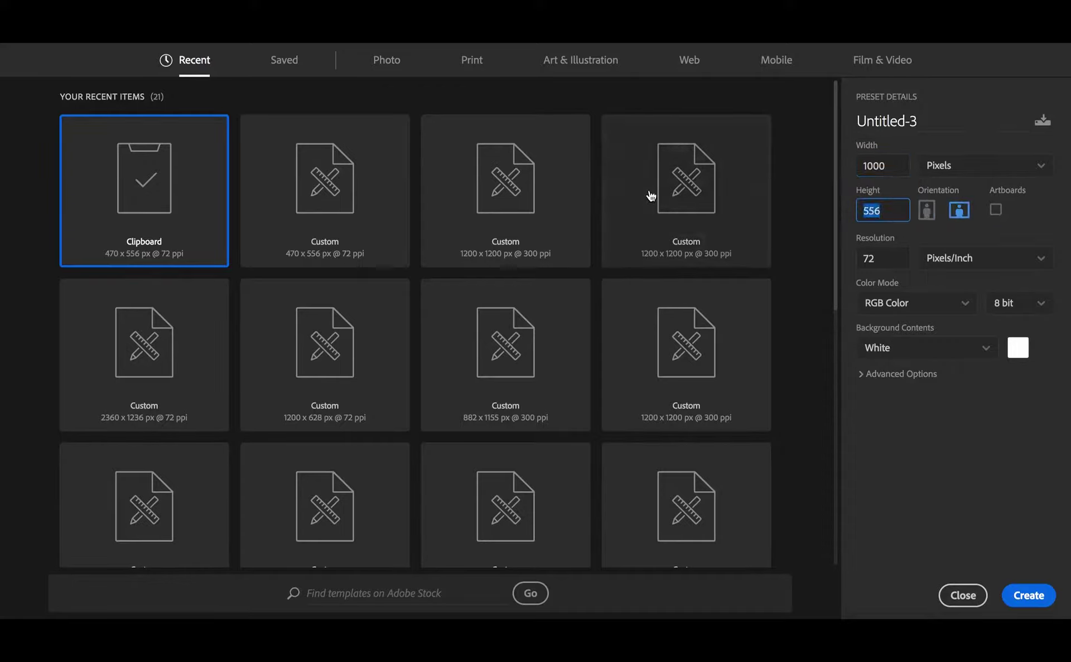
{"action": "type", "text": "1000"}
{"action": "key", "text": "Tab"}
{"action": "type", "text": "300"}
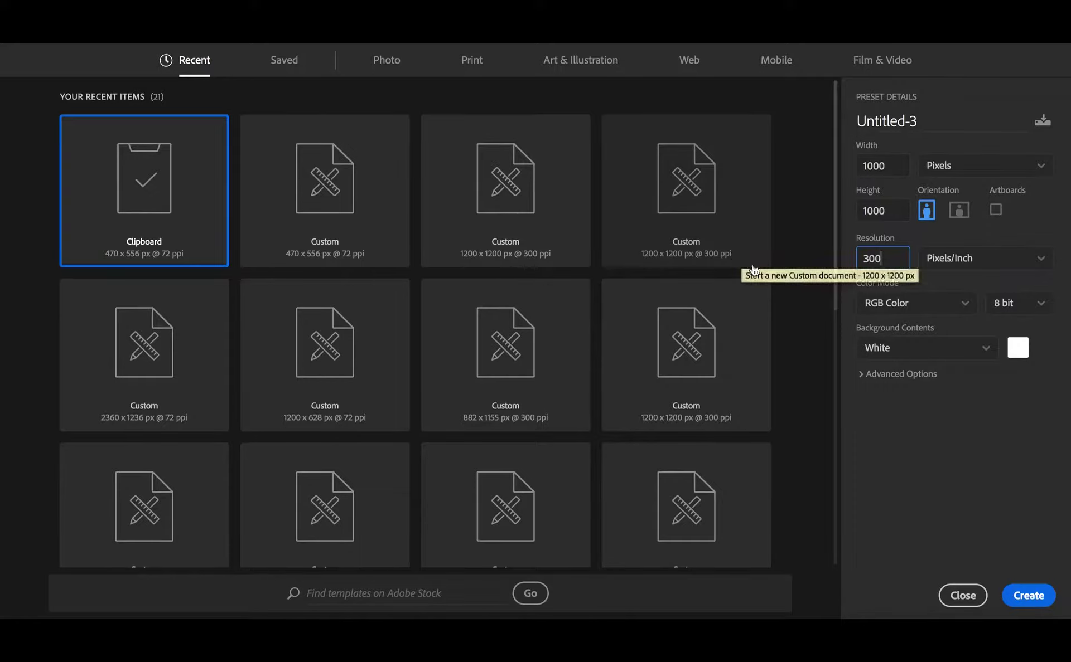
{"action": "left_click", "coordinate": [1025, 594]}
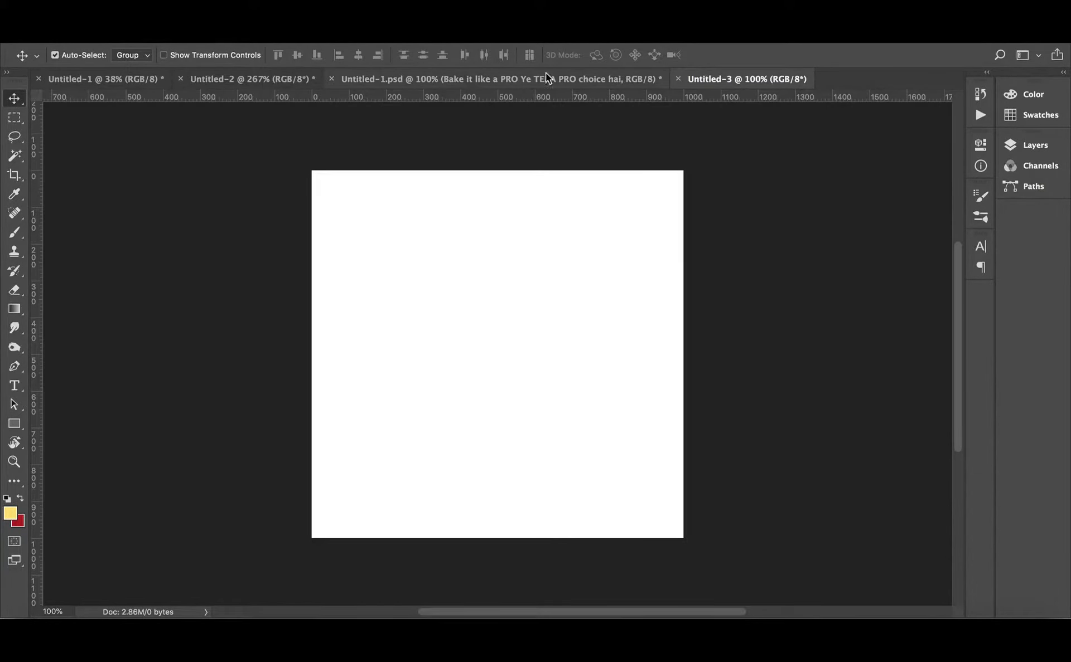
Copy the white plate from the red poster into Untitled-3, accepting the profile conversion.
{"action": "left_click", "coordinate": [446, 79]}
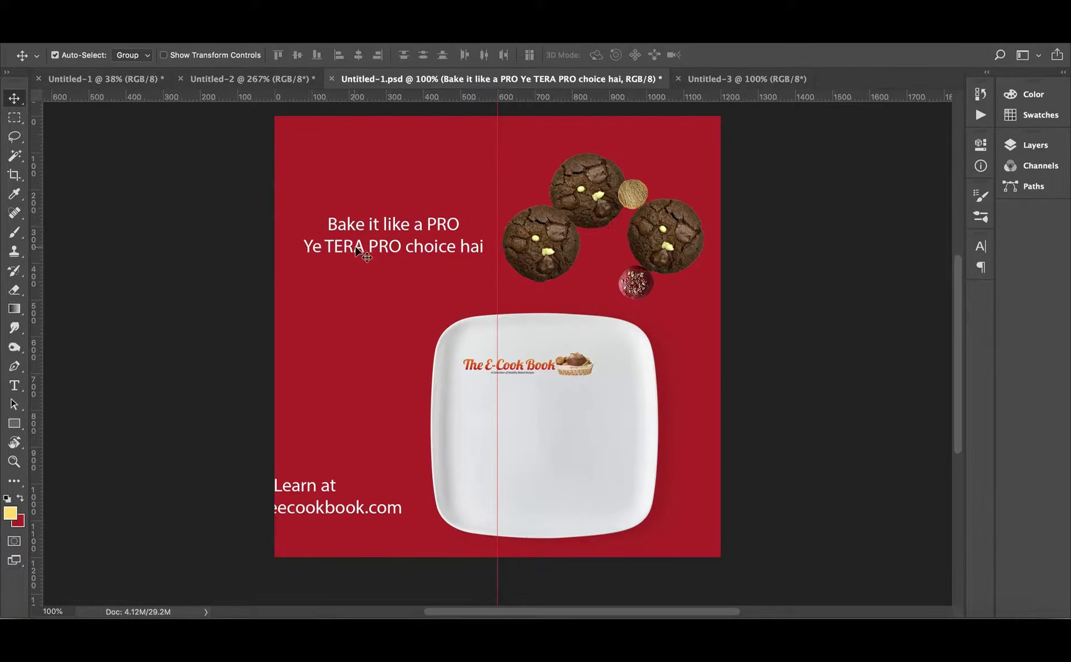
{"action": "left_click_drag", "start_coordinate": [550, 408], "coordinate": [512, 303]}
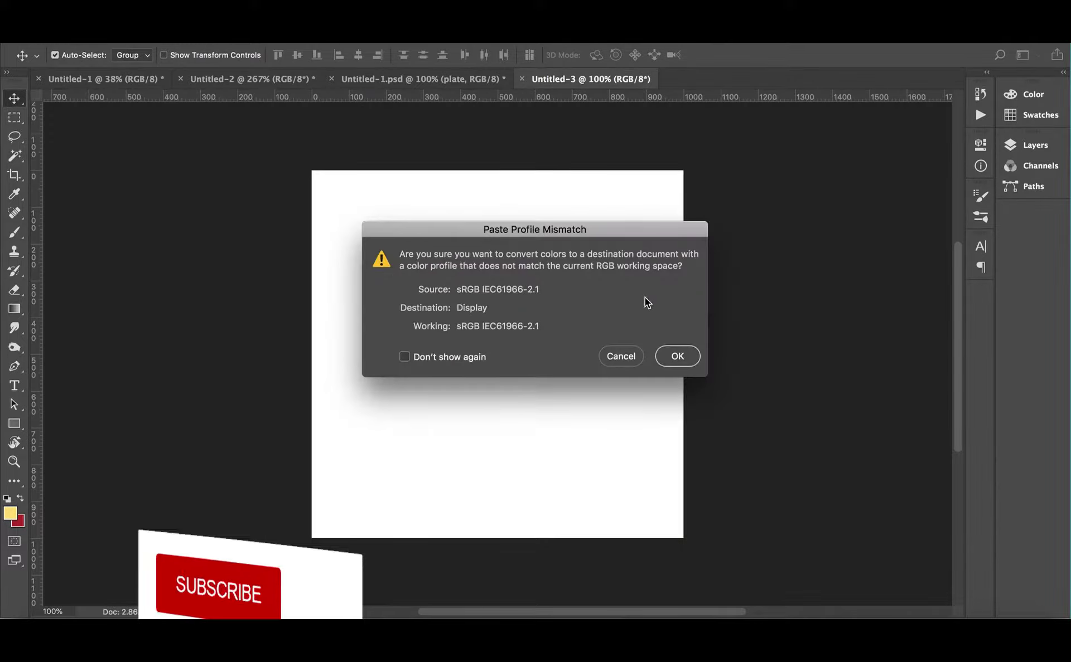
{"action": "left_click", "coordinate": [677, 354]}
{"action": "mouse_move", "coordinate": [506, 322]}
{"action": "left_mouse_down"}
{"action": "mouse_move", "coordinate": [503, 362]}
{"action": "mouse_move", "coordinate": [513, 354]}
{"action": "left_mouse_up"}
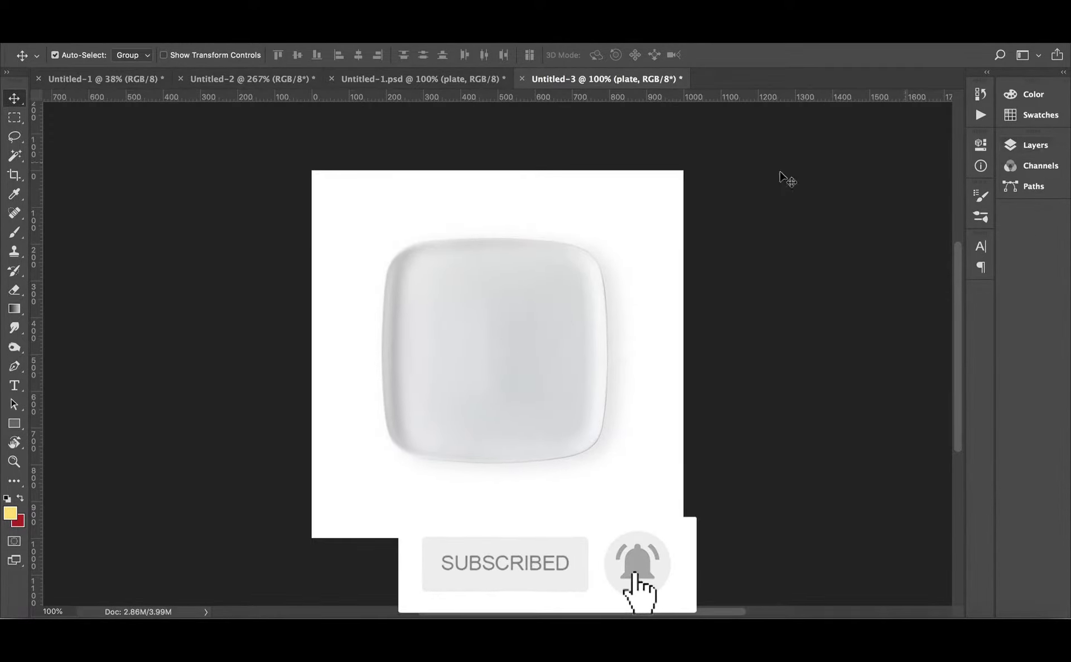
Copy the cookie group into Untitled-3 and place it at the plate's top right.
{"action": "left_click", "coordinate": [146, 79]}
{"action": "left_click", "coordinate": [251, 78]}
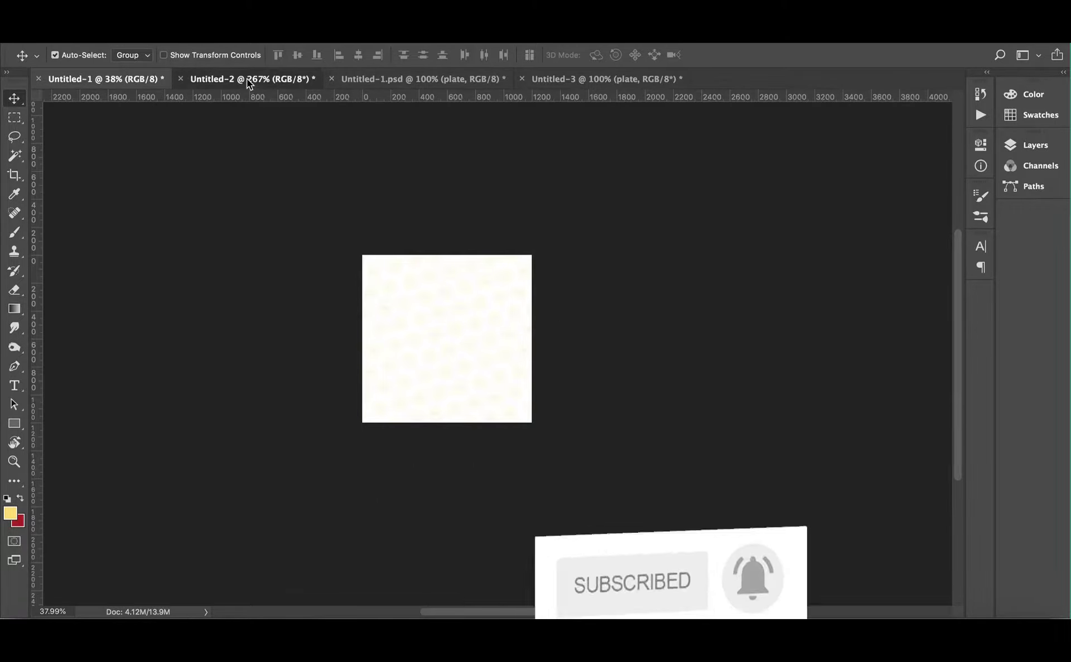
{"action": "left_click", "coordinate": [439, 79]}
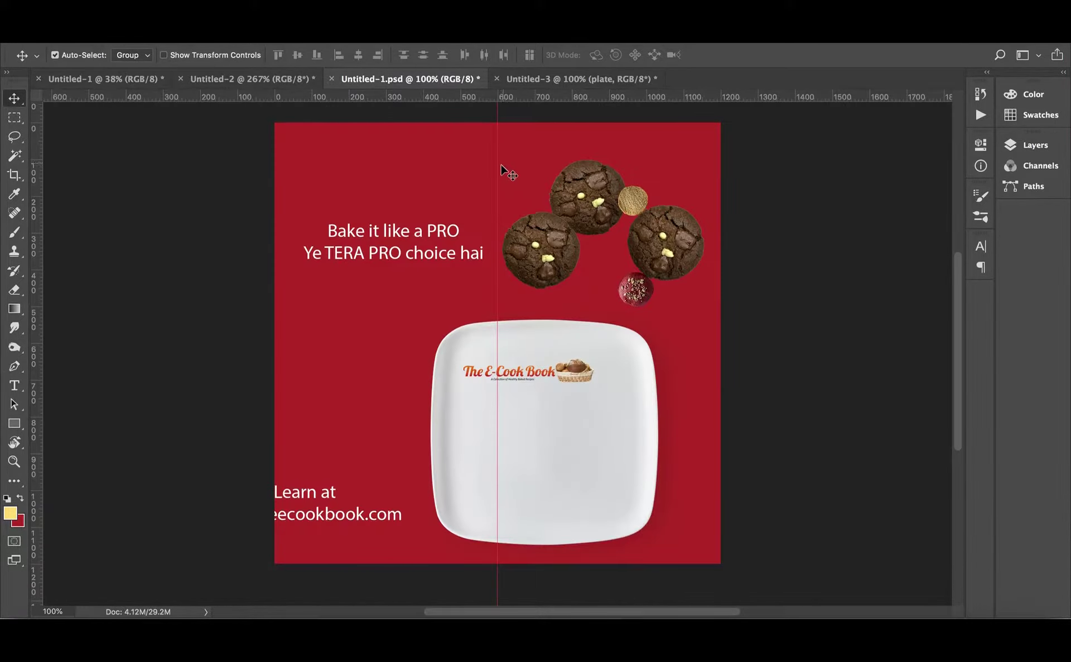
{"action": "mouse_move", "coordinate": [664, 234]}
{"action": "left_mouse_down"}
{"action": "mouse_move", "coordinate": [577, 86]}
{"action": "mouse_move", "coordinate": [596, 278]}
{"action": "left_mouse_up"}
{"action": "left_click", "coordinate": [676, 360]}
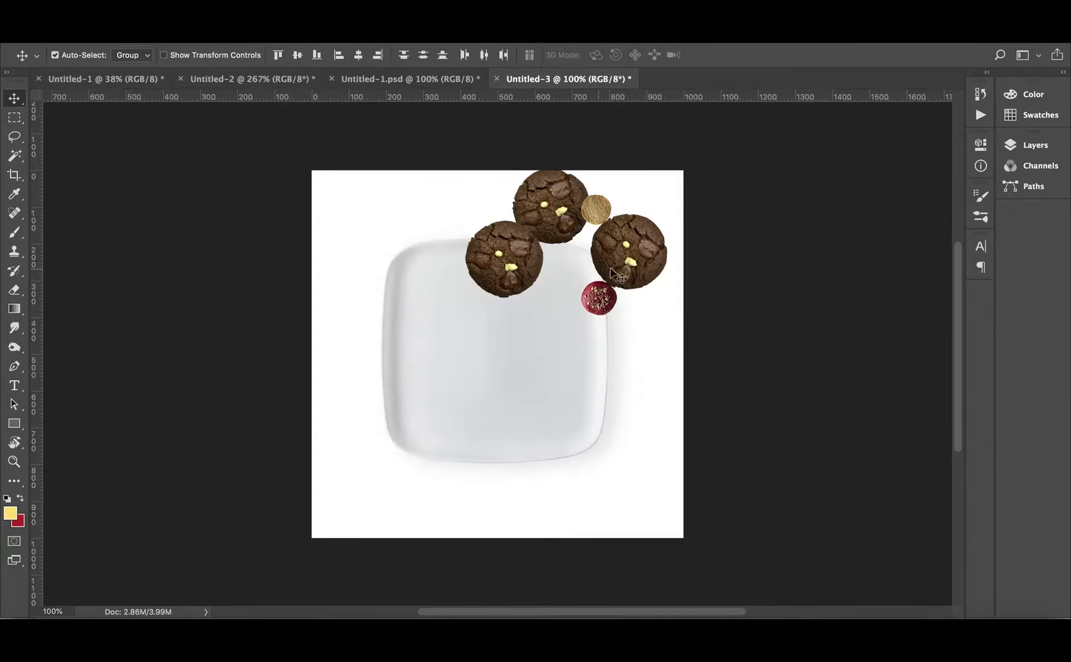
{"action": "left_click_drag", "start_coordinate": [671, 174], "coordinate": [437, 429]}
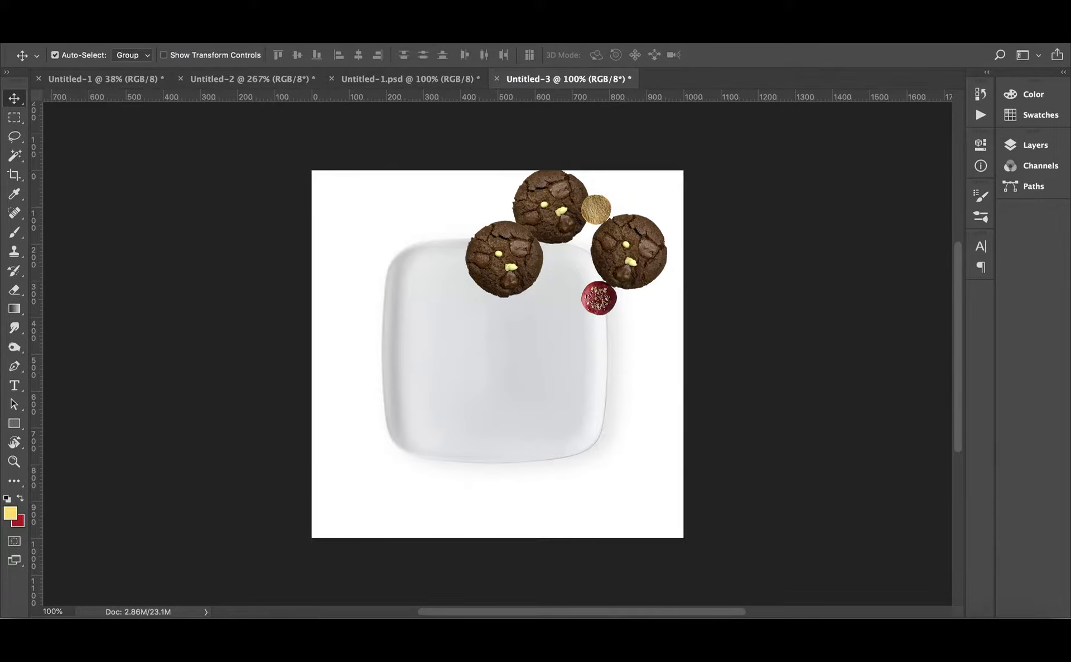
{"action": "left_click", "coordinate": [432, 22]}
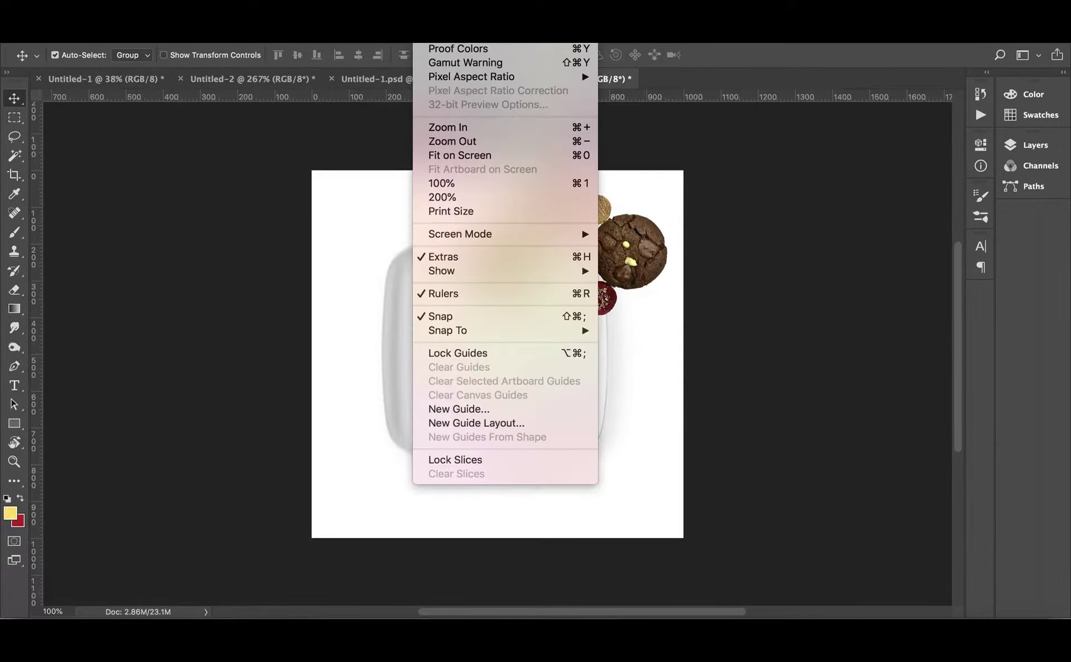
Add a vertical guide at 50% and a horizontal guide at 50%.
{"action": "left_click", "coordinate": [490, 411]}
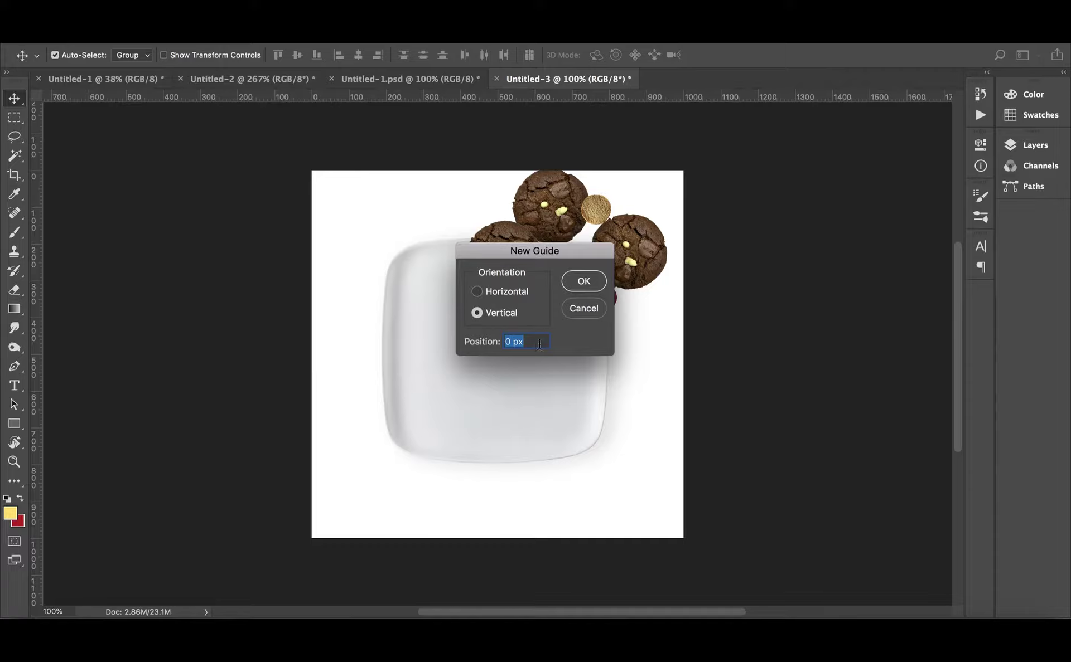
{"action": "key", "text": "Return"}
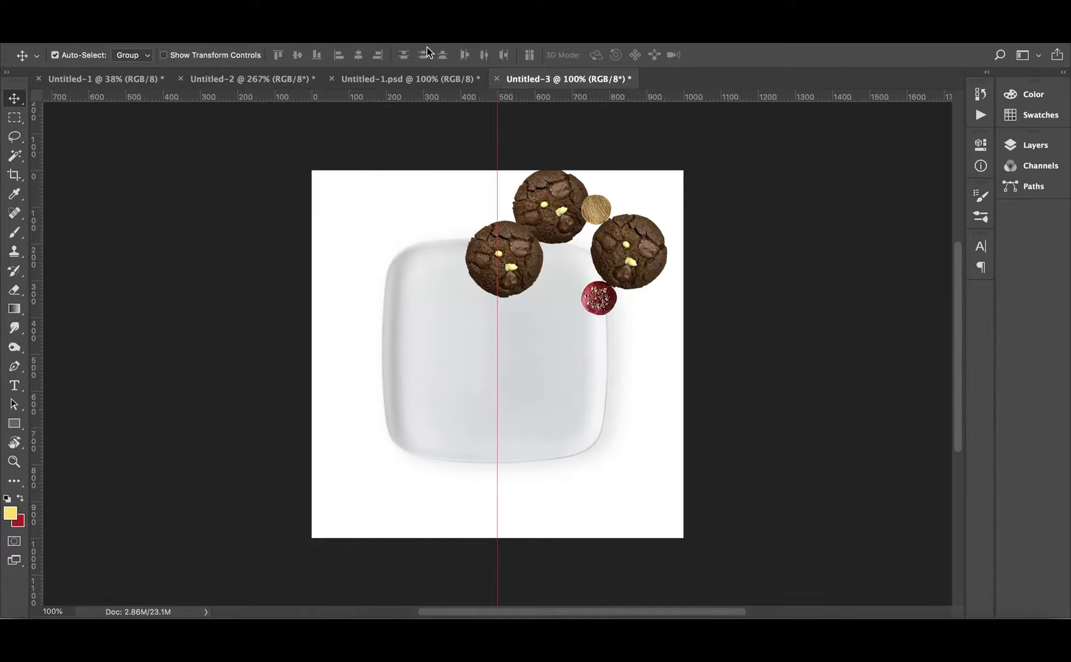
{"action": "left_click", "coordinate": [432, 23]}
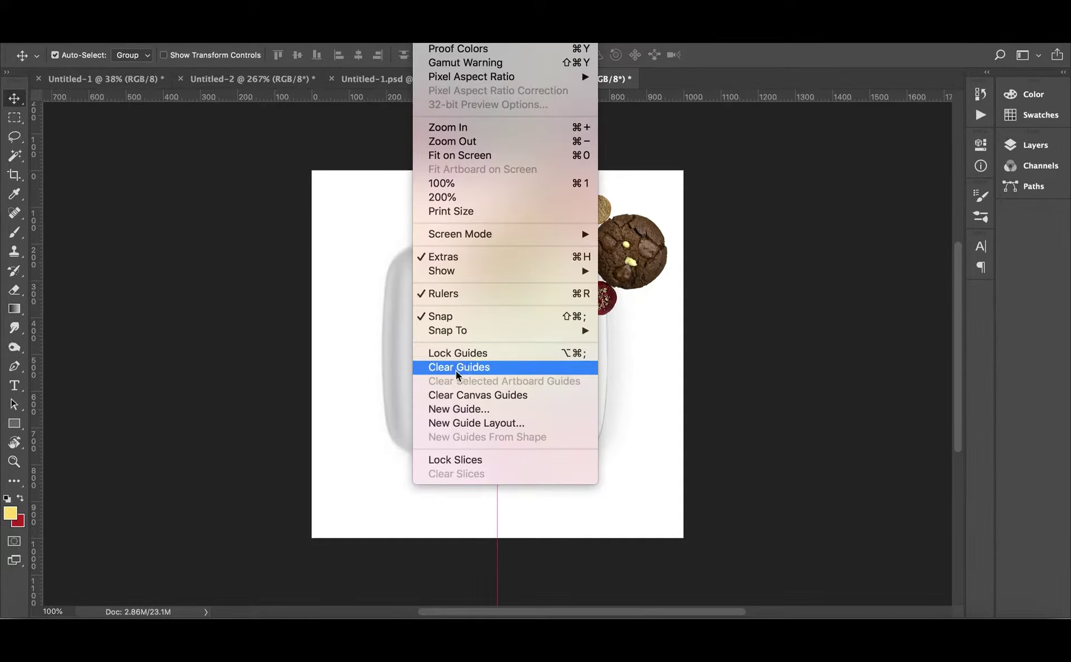
{"action": "left_click", "coordinate": [452, 410]}
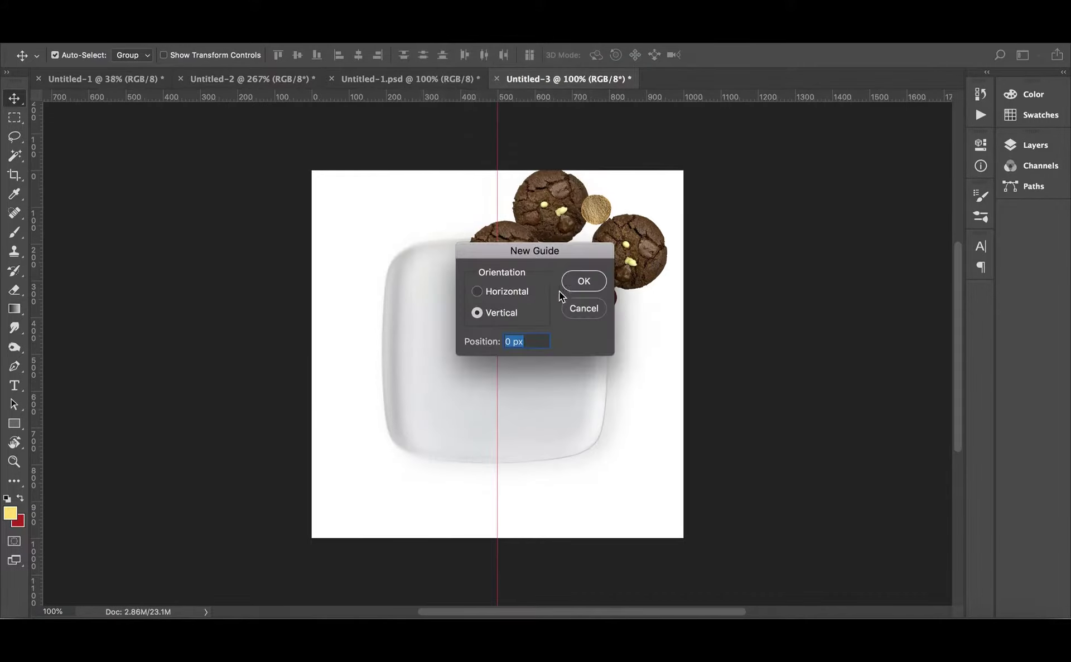
{"action": "type", "text": "5"}
{"action": "type", "text": "0%"}
{"action": "key", "text": "Return"}
{"action": "left_click", "coordinate": [550, 344]}
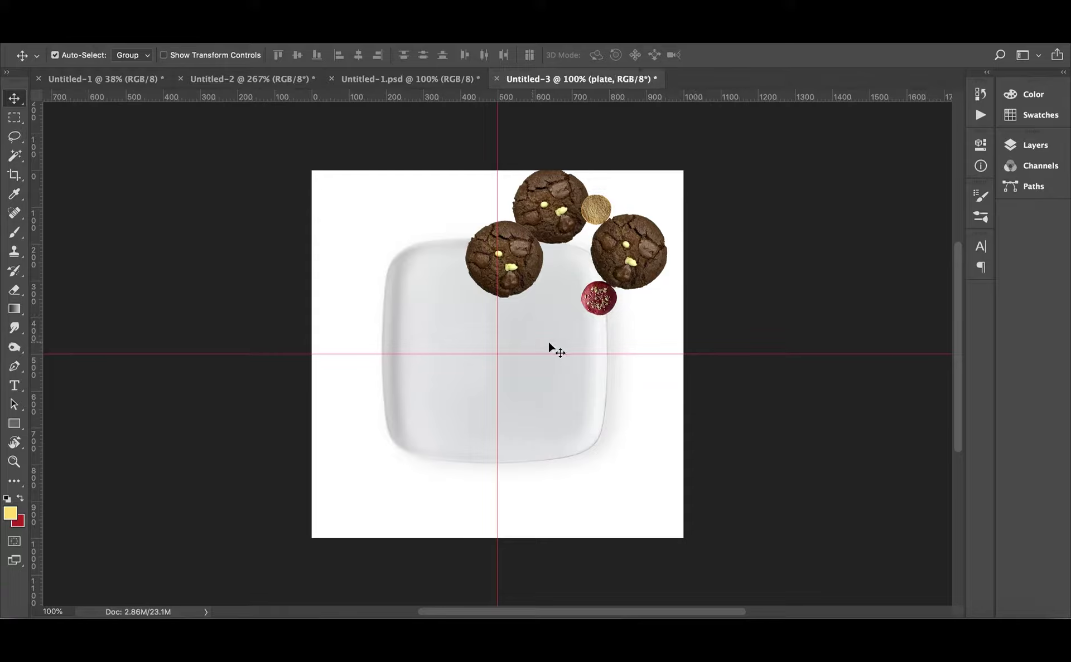
Scale the plate and all cookies down together to about 79%.
{"action": "left_click", "coordinate": [1001, 146]}
{"action": "left_click", "coordinate": [856, 401], "text": "shift"}
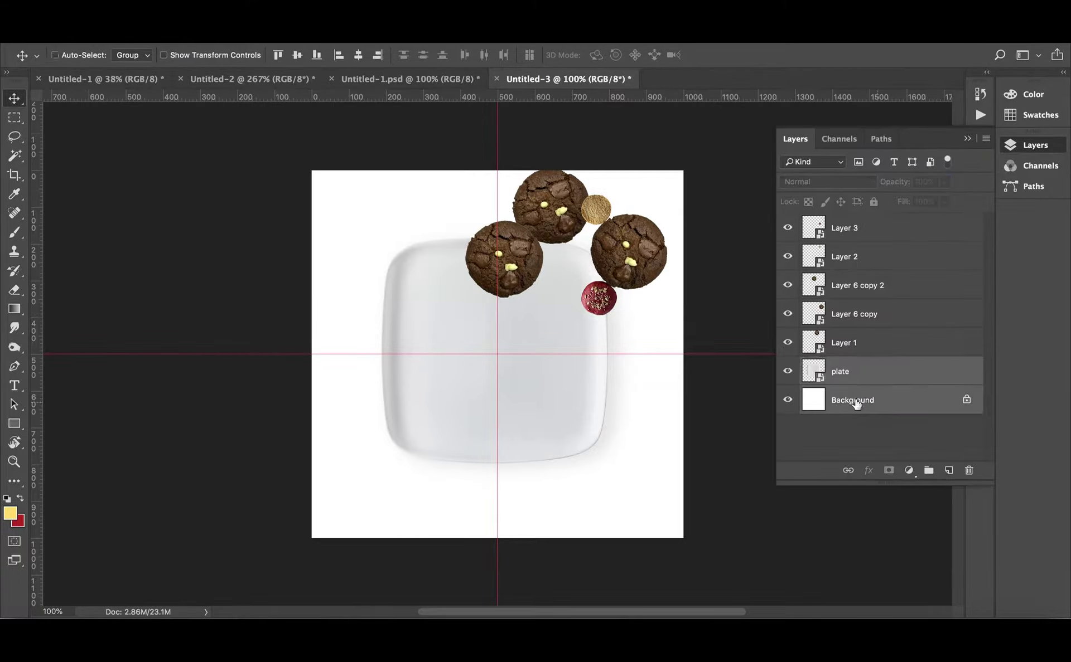
{"action": "left_click", "coordinate": [339, 58]}
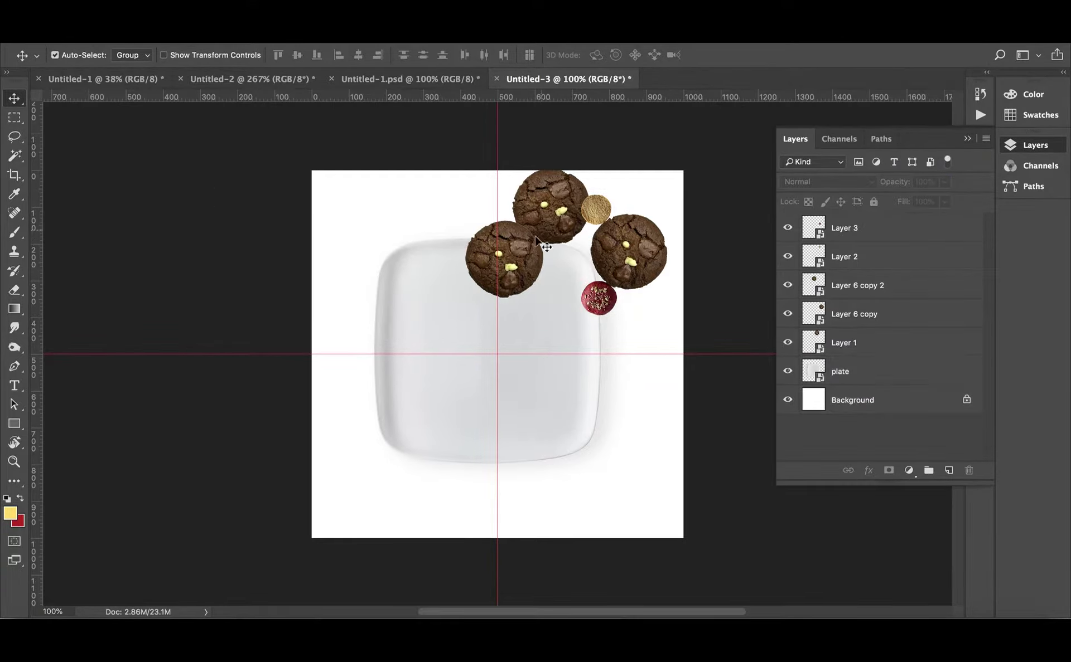
{"action": "left_click", "coordinate": [555, 334]}
{"action": "left_click_drag", "start_coordinate": [390, 184], "coordinate": [686, 454]}
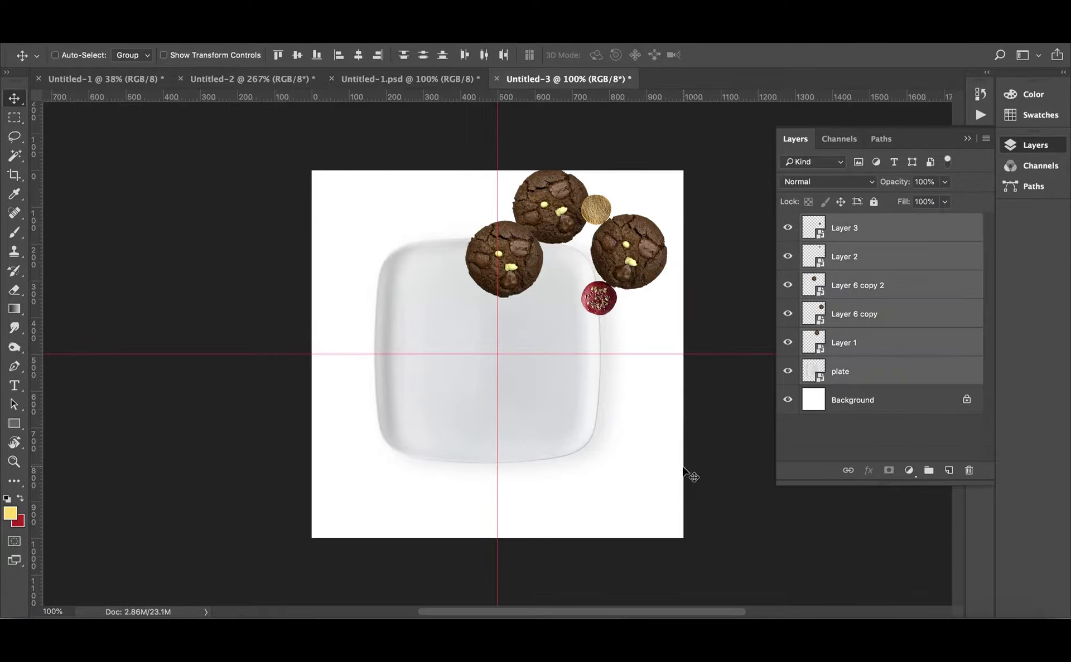
{"action": "key", "text": "ctrl+t"}
{"action": "left_click_drag", "start_coordinate": [667, 169], "coordinate": [631, 201]}
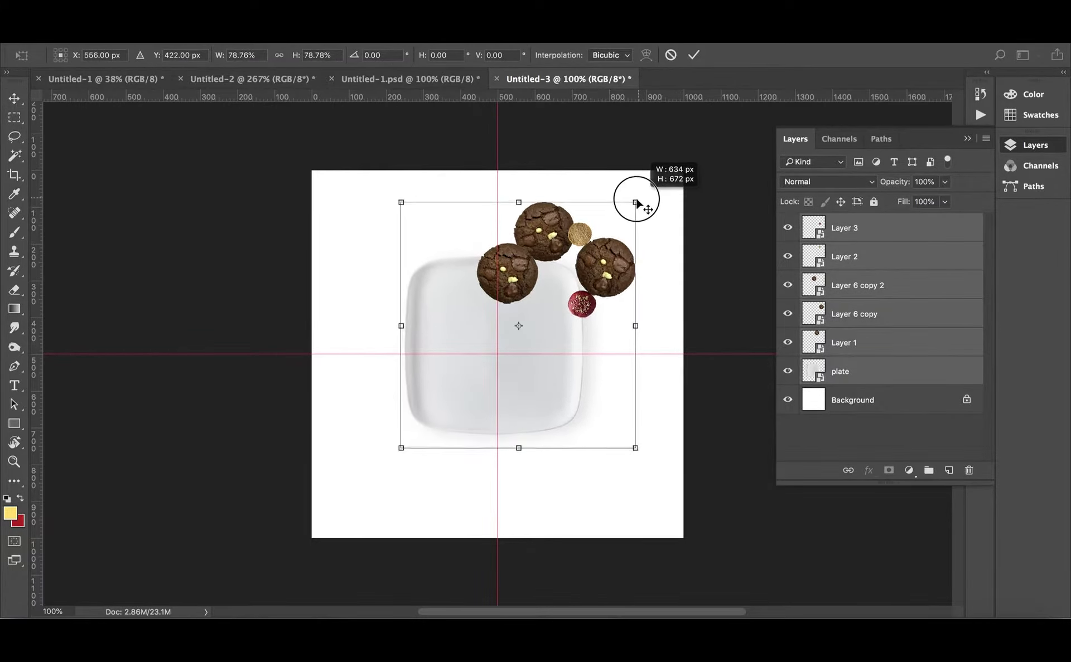
{"action": "key", "text": "Return"}
Centre the plate horizontally and vertically on the canvas.
{"action": "left_click", "coordinate": [544, 406]}
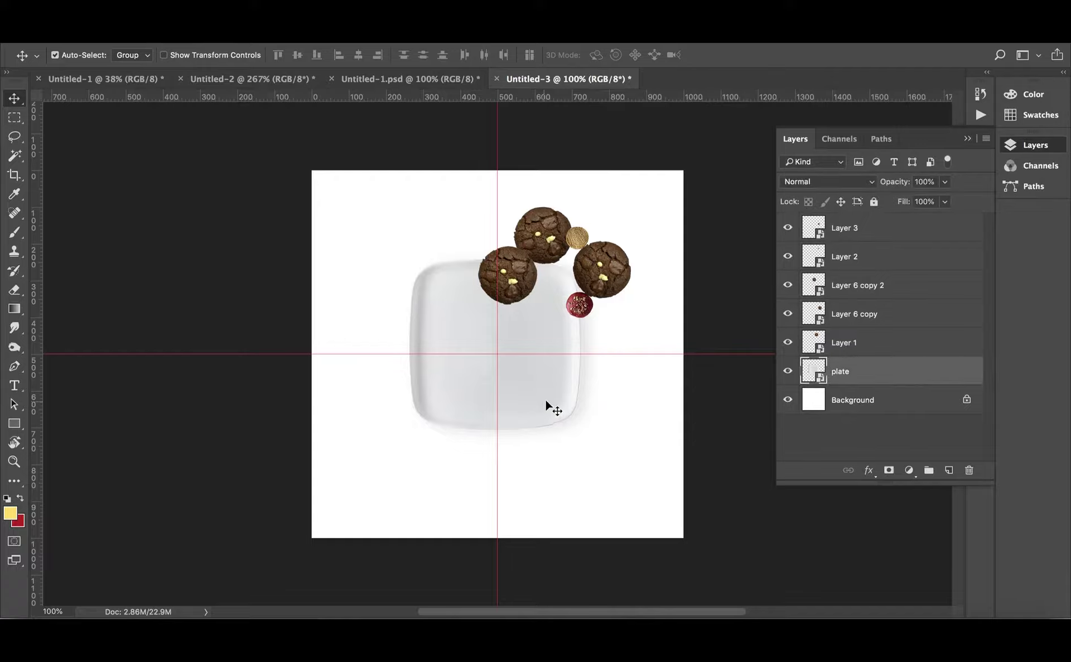
{"action": "left_click", "coordinate": [836, 401], "text": "shift"}
{"action": "left_click", "coordinate": [358, 55]}
{"action": "left_click", "coordinate": [297, 54]}
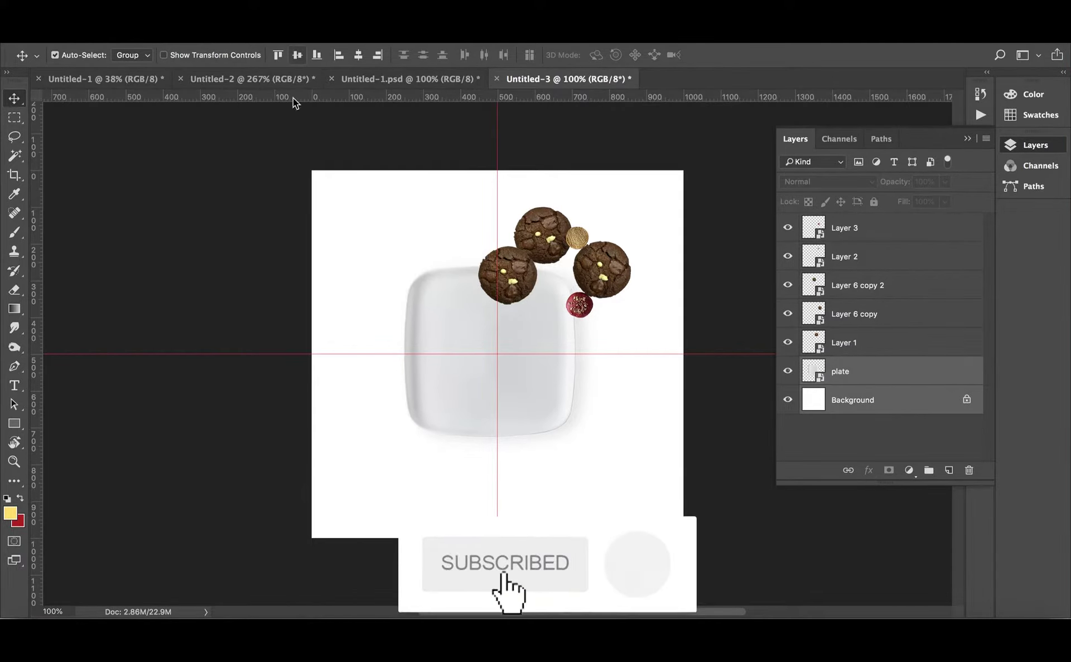
Place the first cookie on the plate's upper left, checking the finished poster for reference.
{"action": "left_click", "coordinate": [514, 296]}
{"action": "left_click_drag", "start_coordinate": [514, 295], "coordinate": [459, 326]}
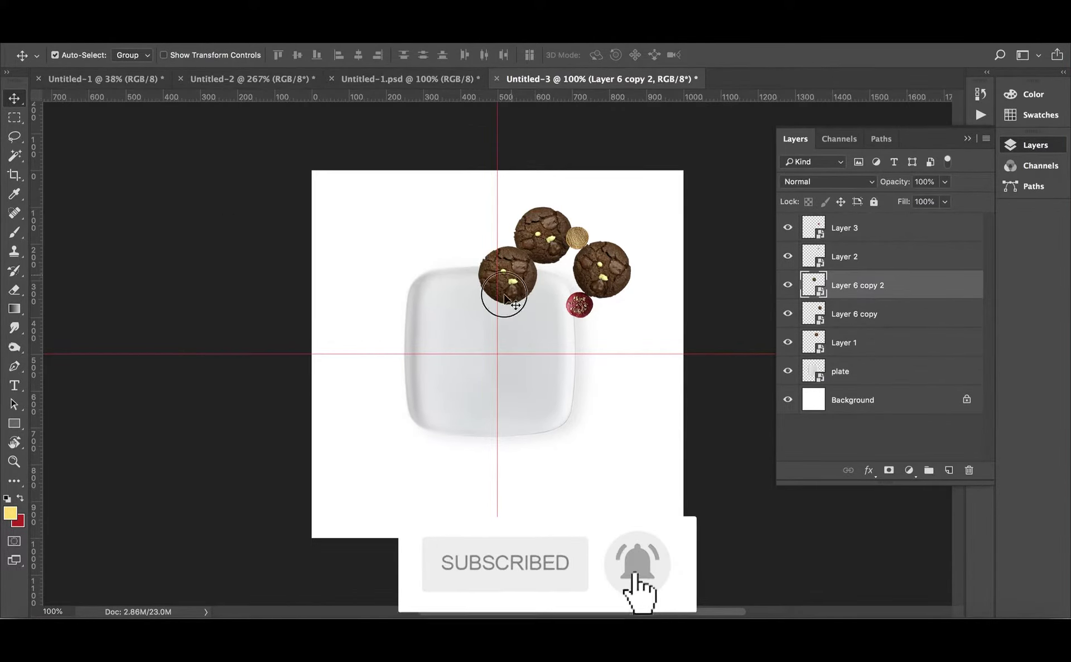
{"action": "left_click", "coordinate": [383, 79]}
{"action": "left_click", "coordinate": [225, 79]}
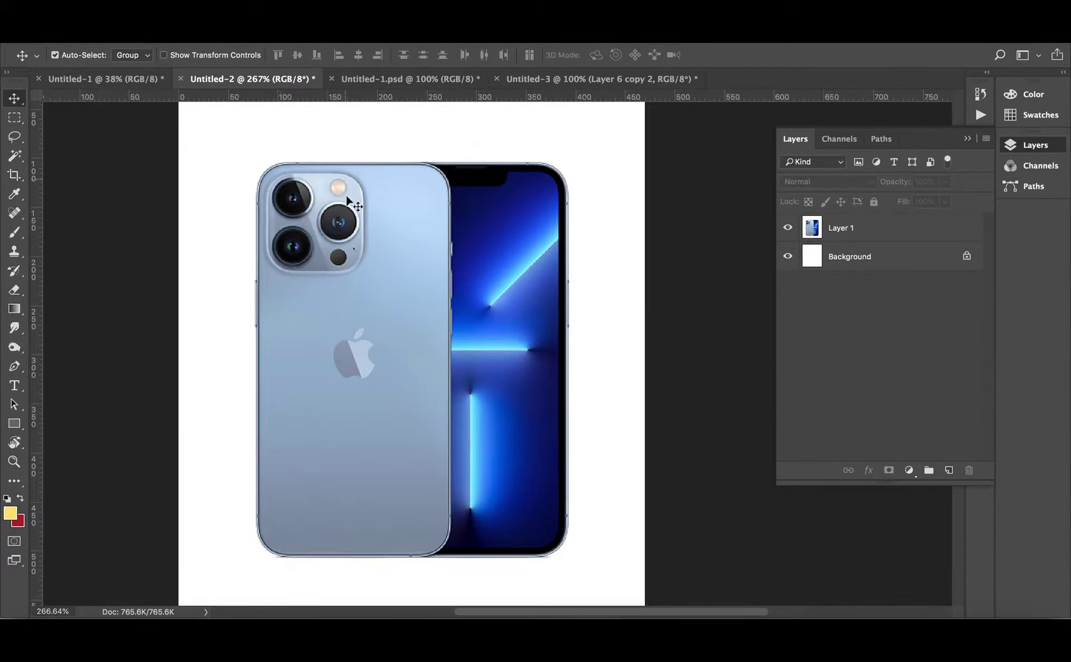
{"action": "left_click", "coordinate": [544, 82]}
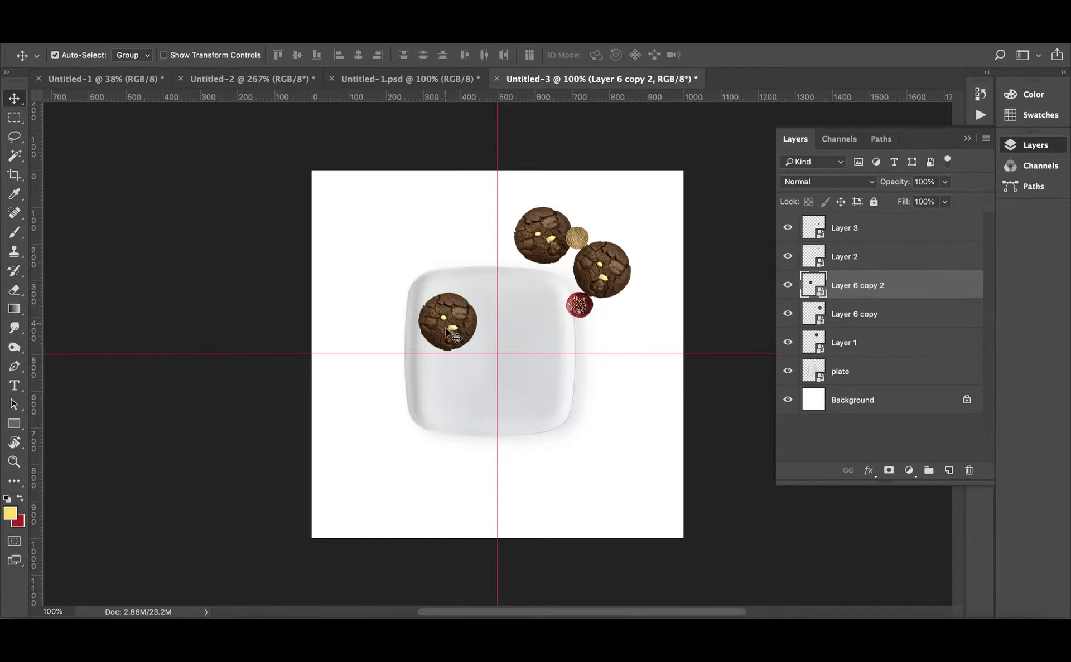
{"action": "scroll", "coordinate": [446, 331], "scroll_direction": "up", "scroll_amount": 2}
{"action": "left_click_drag", "start_coordinate": [444, 301], "coordinate": [455, 297]}
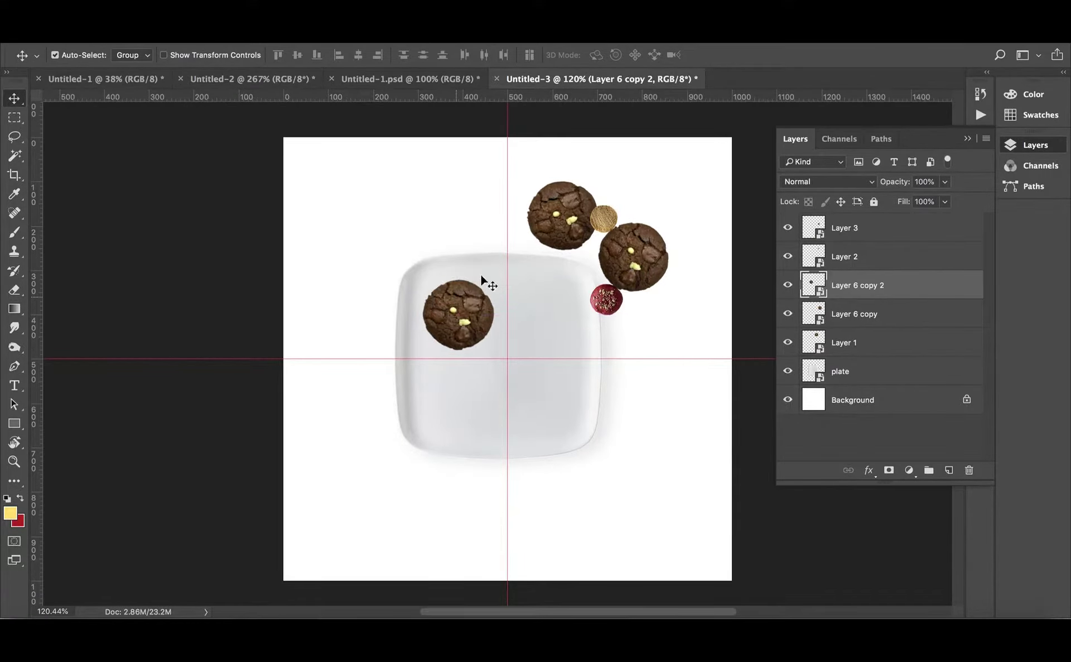
Place a second cookie below it on the left, and the big, red and tan cookies on the right.
{"action": "left_click_drag", "start_coordinate": [553, 226], "coordinate": [453, 309]}
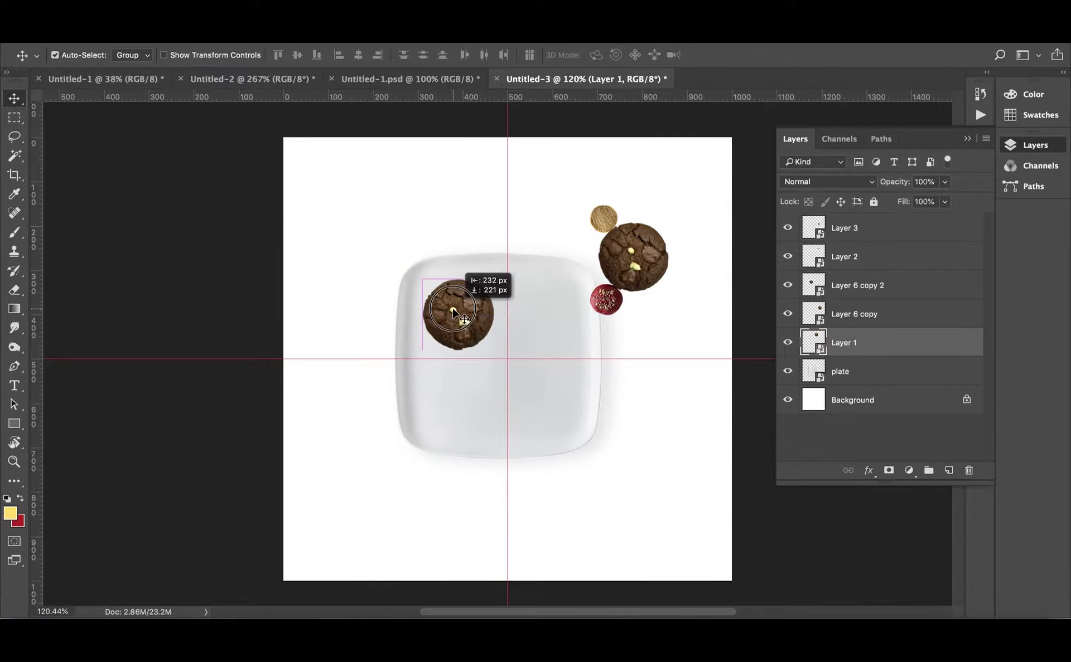
{"action": "key", "text": "shift+Down"}
{"action": "key", "text": "shift+Down"}
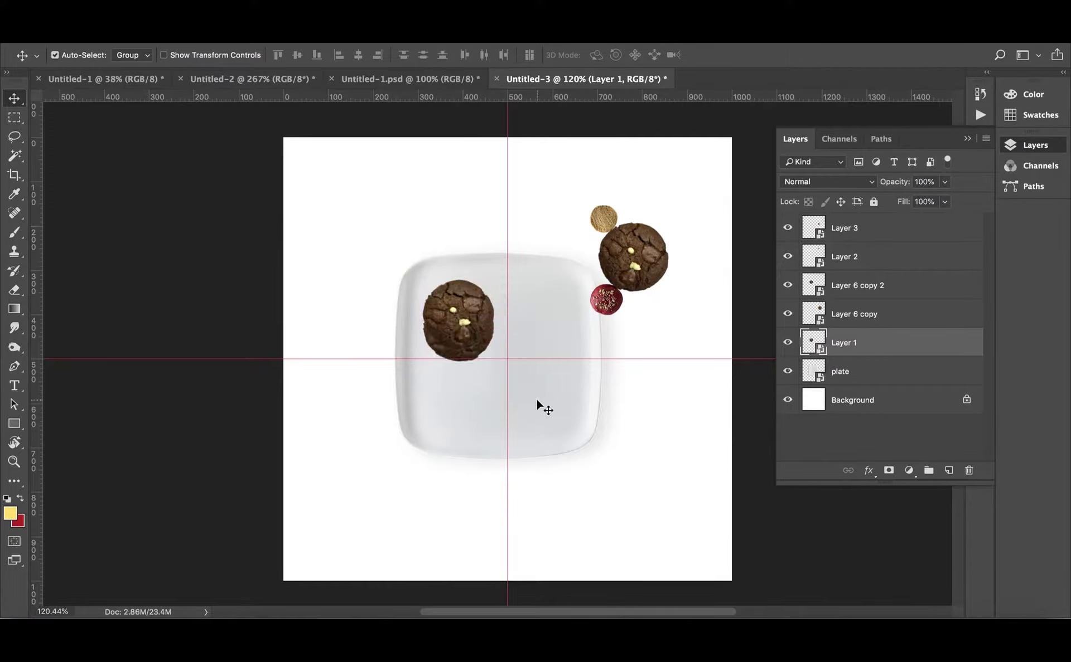
{"action": "key", "text": "shift+Down"}
{"action": "key", "text": "shift+Down"}
{"action": "key", "text": "shift+Down"}
{"action": "left_click_drag", "start_coordinate": [457, 374], "coordinate": [457, 429]}
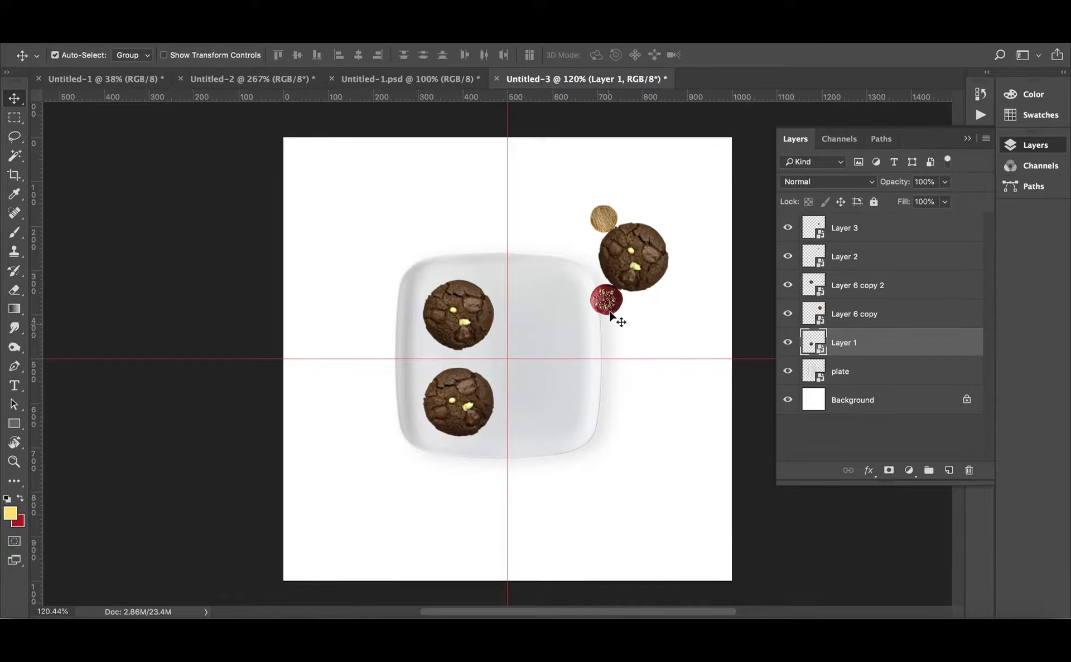
{"action": "left_click_drag", "start_coordinate": [627, 272], "coordinate": [536, 377]}
{"action": "left_click_drag", "start_coordinate": [598, 302], "coordinate": [534, 423]}
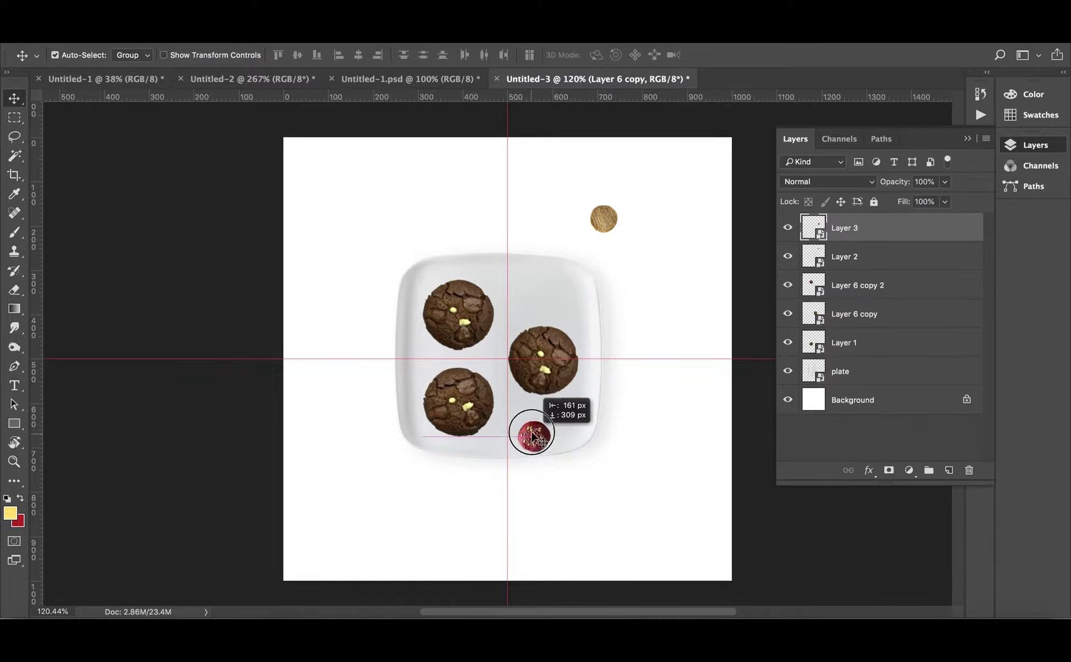
{"action": "left_click_drag", "start_coordinate": [605, 216], "coordinate": [546, 295]}
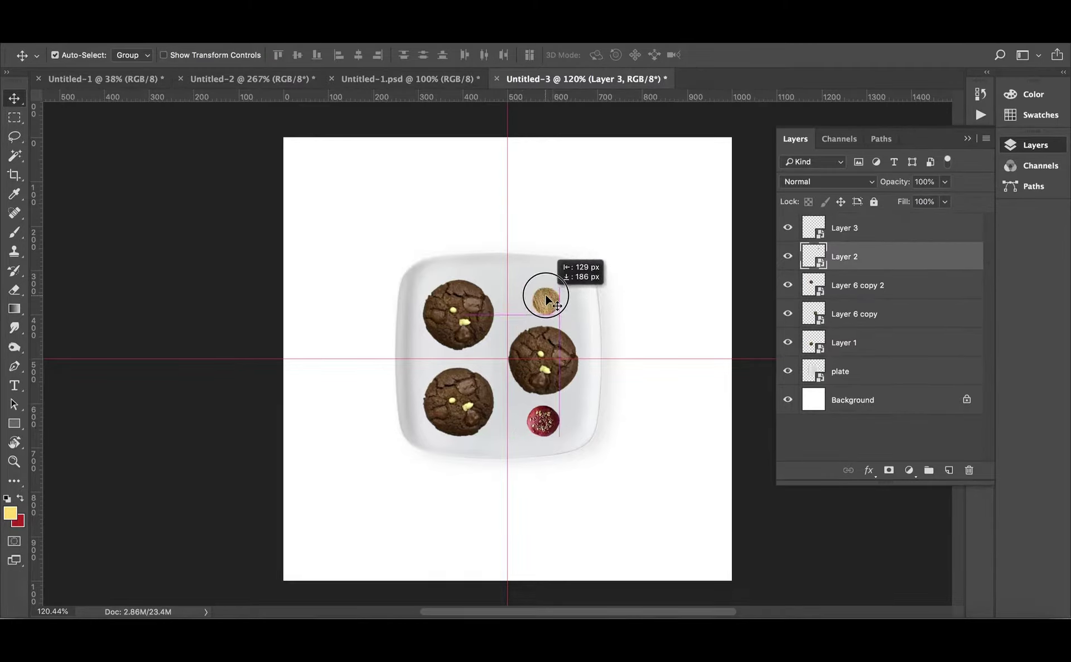
Nudge the big right cookie and the red cookie up slightly to even the columns.
{"action": "left_click", "coordinate": [626, 270]}
{"action": "left_click_drag", "start_coordinate": [635, 248], "coordinate": [380, 489]}
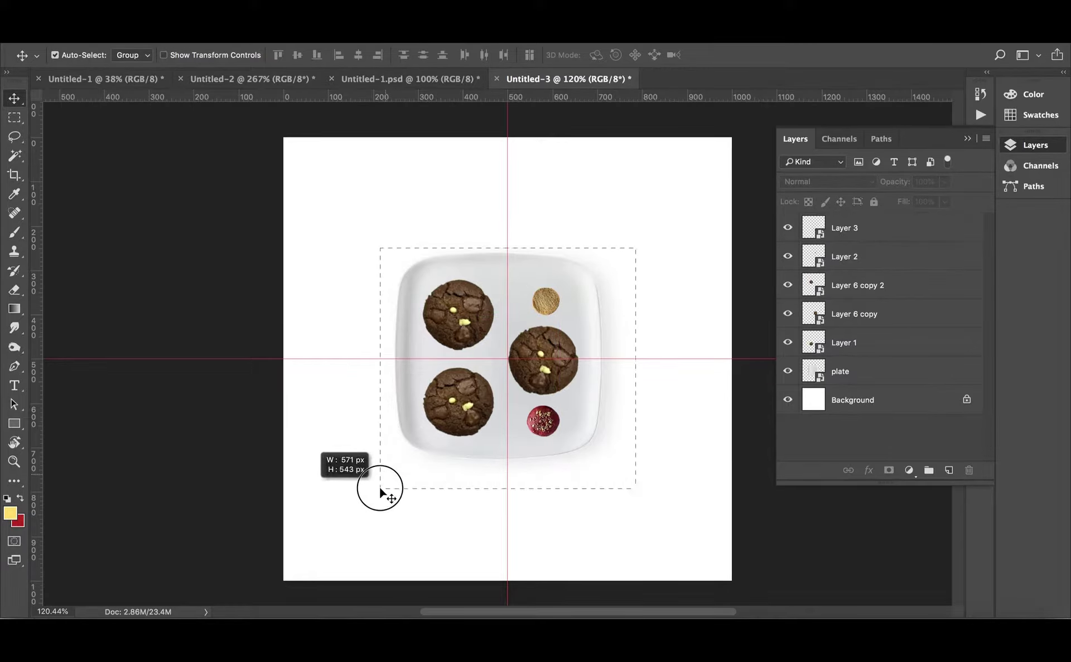
{"action": "left_click", "coordinate": [672, 397]}
{"action": "left_click", "coordinate": [560, 380]}
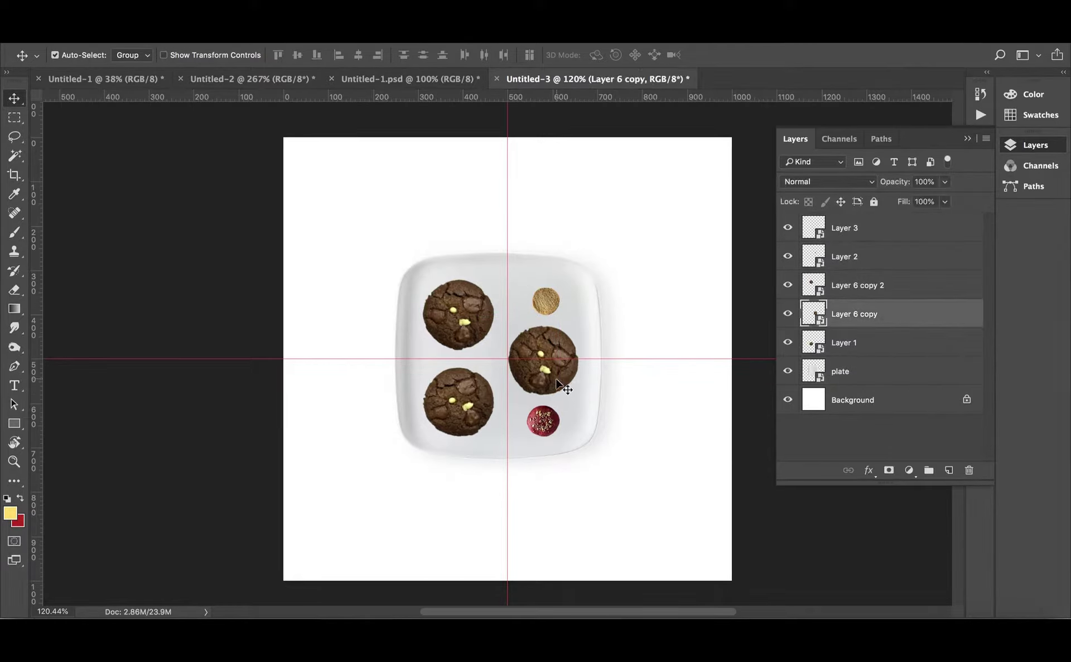
{"action": "key", "text": "Up"}
{"action": "key", "text": "Up"}
{"action": "left_click", "coordinate": [547, 424]}
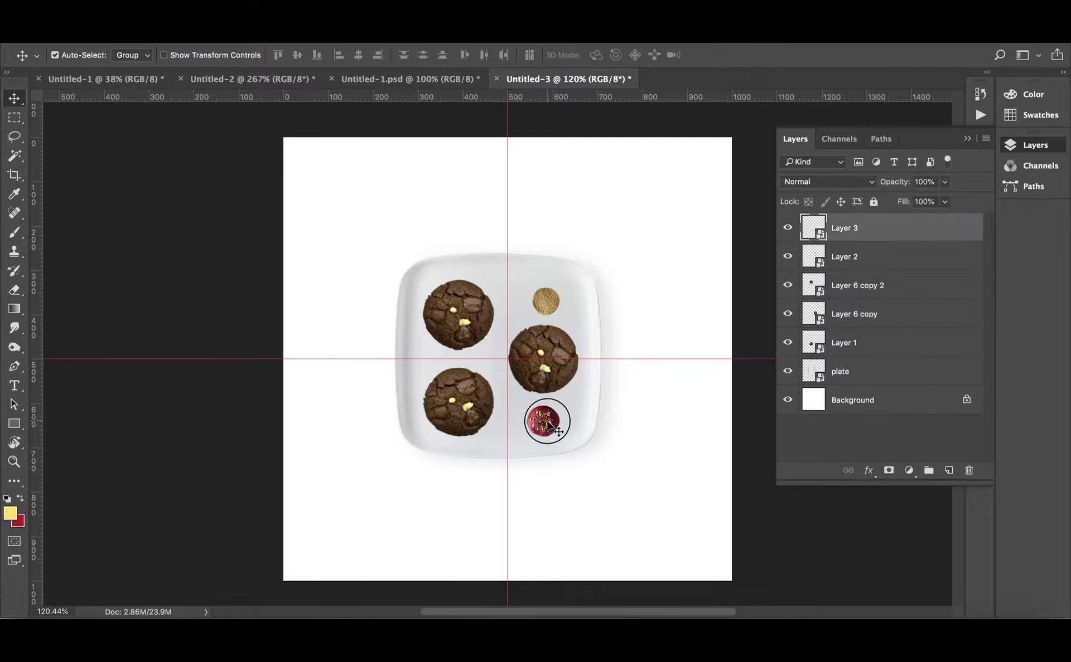
{"action": "key", "text": "Up"}
{"action": "key", "text": "Up"}
{"action": "key", "text": "Up"}
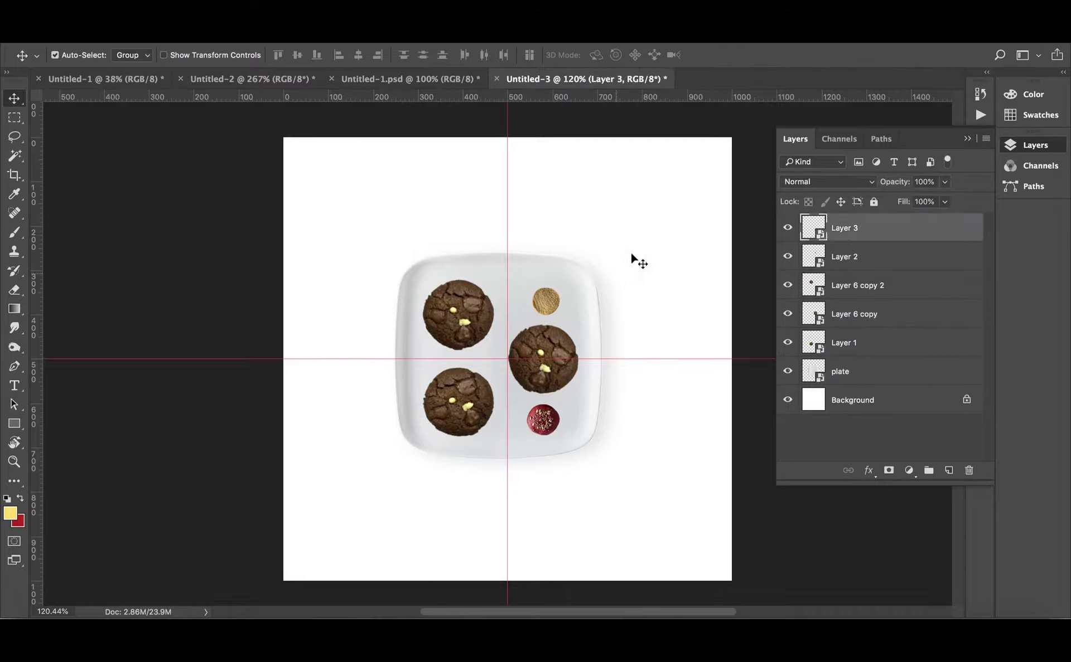
{"action": "left_click_drag", "start_coordinate": [635, 259], "coordinate": [335, 490]}
{"action": "left_click", "coordinate": [443, 223]}
Undo a direct Background fill and add a Color Fill 1 layer in #ffe17f instead.
{"action": "left_click", "coordinate": [900, 402]}
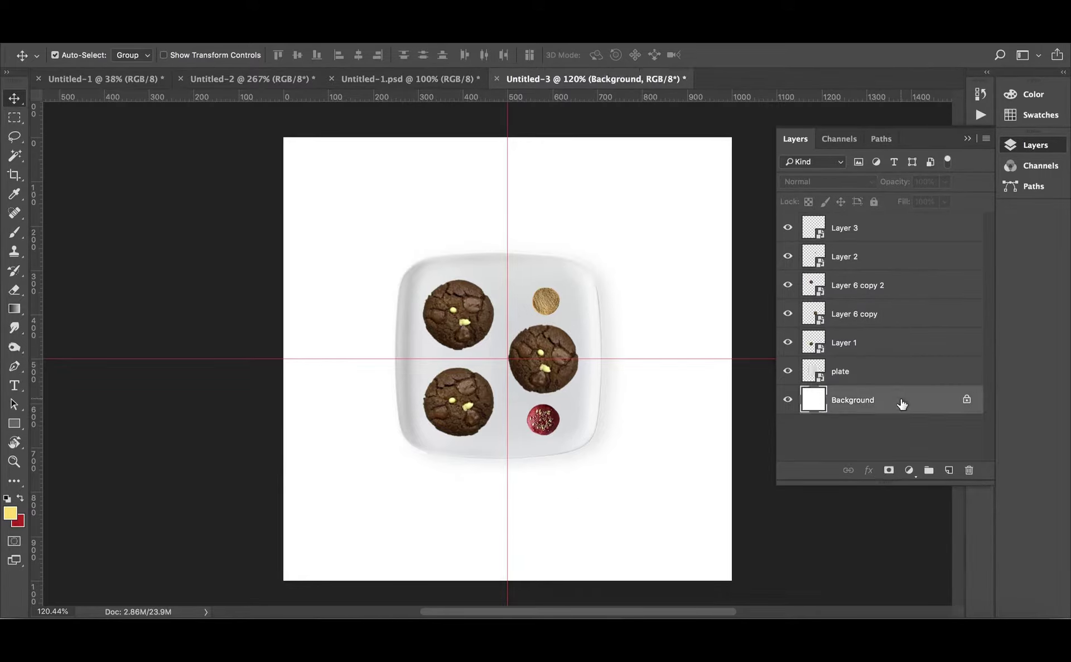
{"action": "key", "text": "alt+BackSpace"}
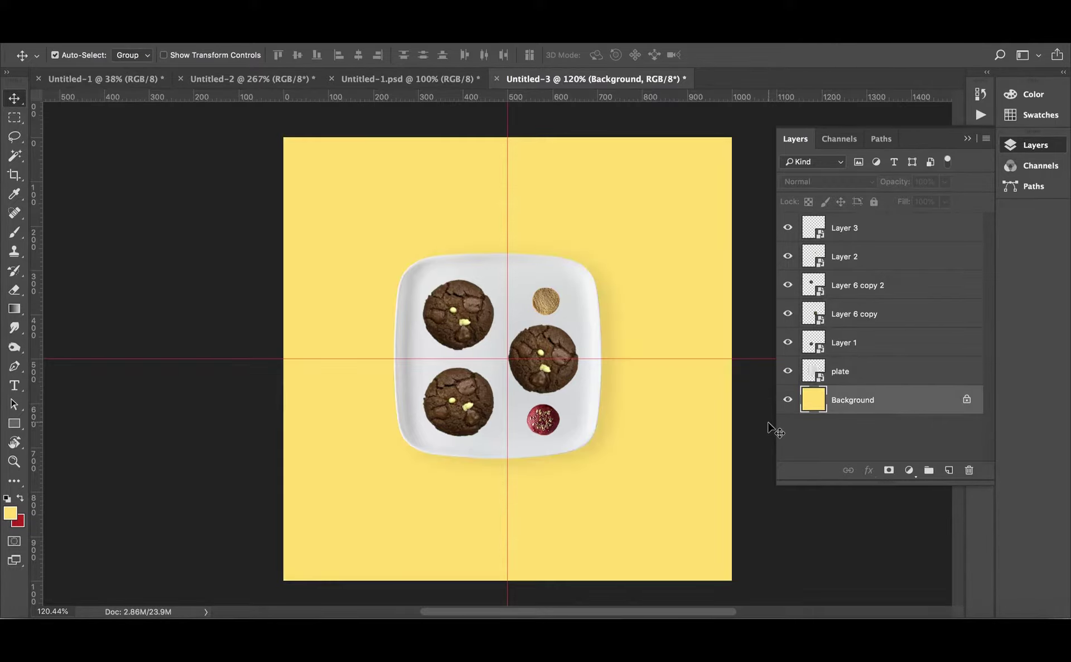
{"action": "key", "text": "ctrl+z"}
{"action": "left_click", "coordinate": [906, 473]}
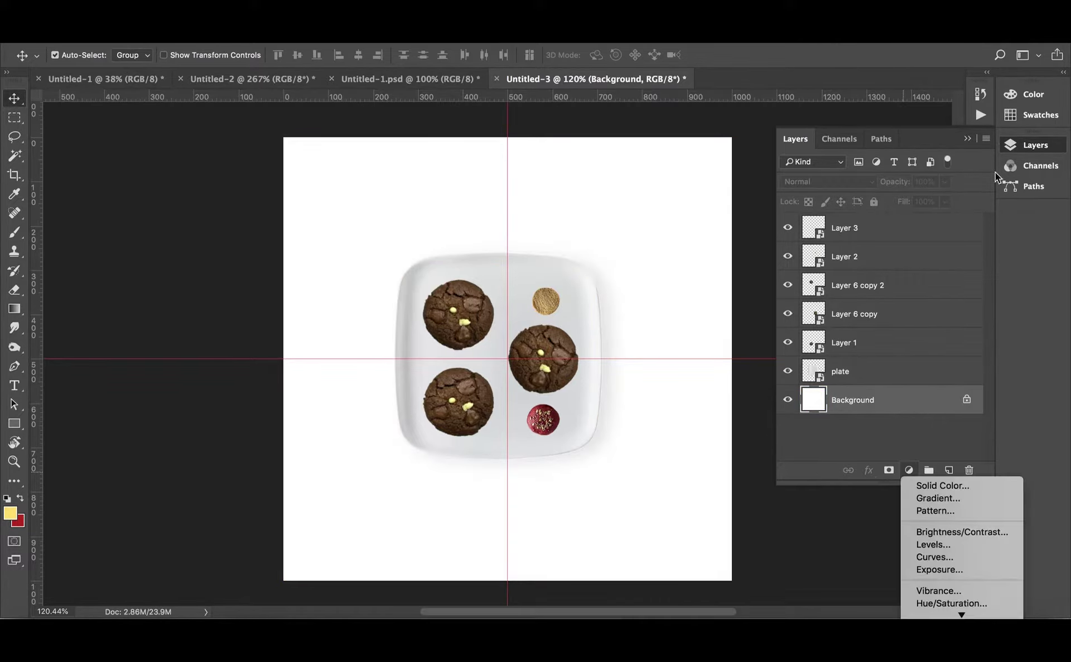
{"action": "left_click", "coordinate": [948, 488]}
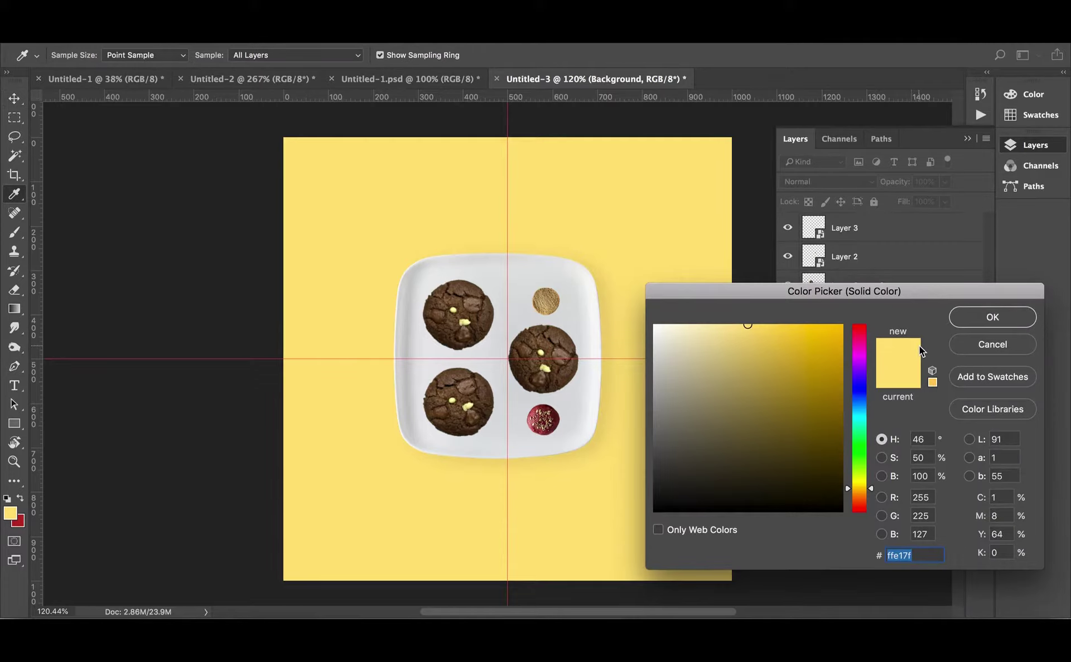
{"action": "left_click", "coordinate": [955, 321]}
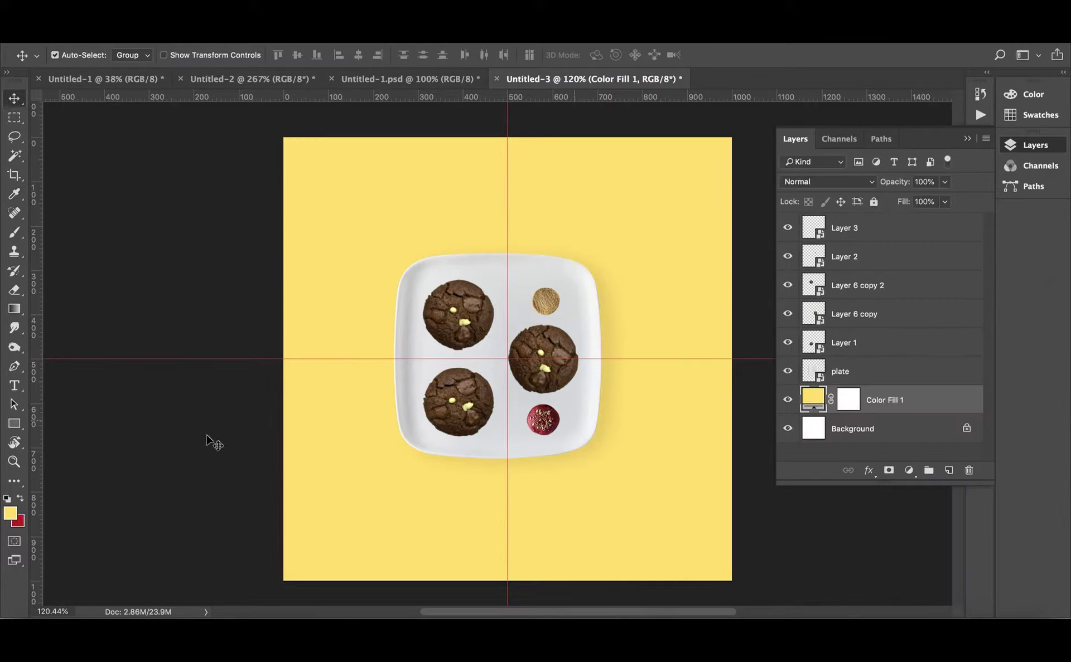
{"action": "left_click", "coordinate": [580, 198]}
{"action": "left_click", "coordinate": [470, 317]}
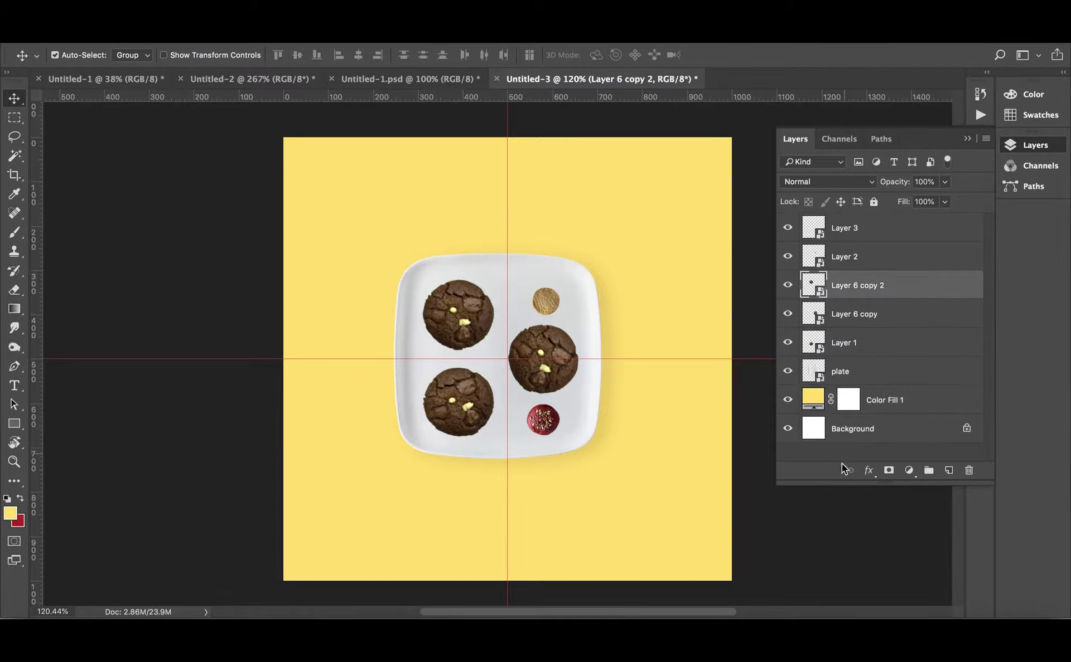
Add a drop shadow to Layer 6 copy 2: opacity 46%, angle 119°, distance 3 px, size 7 px.
{"action": "left_click", "coordinate": [867, 472]}
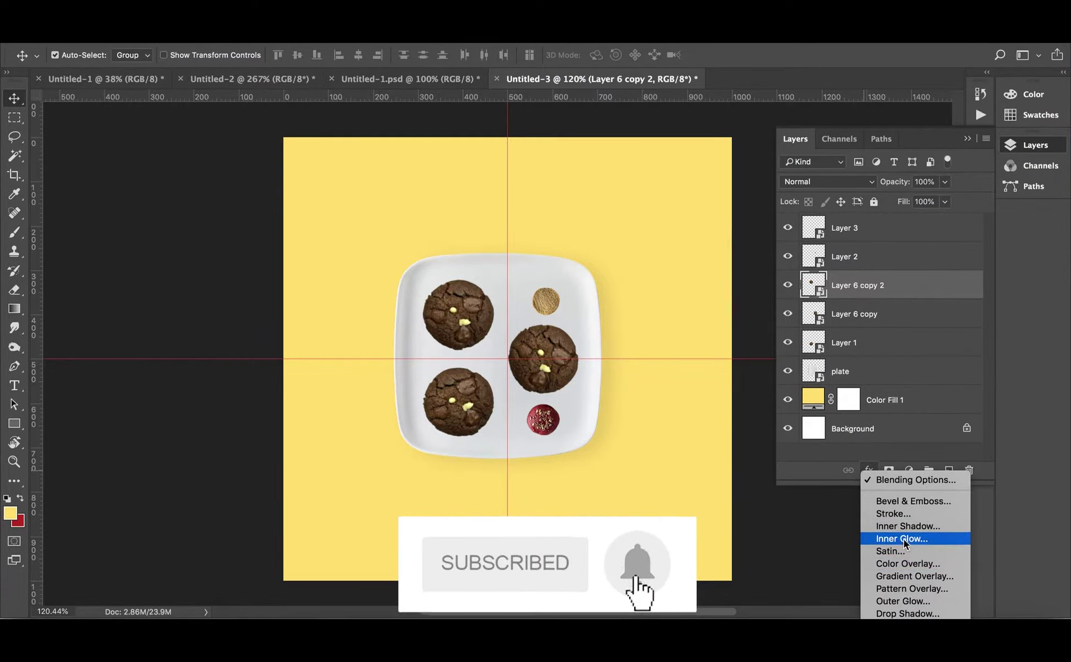
{"action": "left_click", "coordinate": [906, 614]}
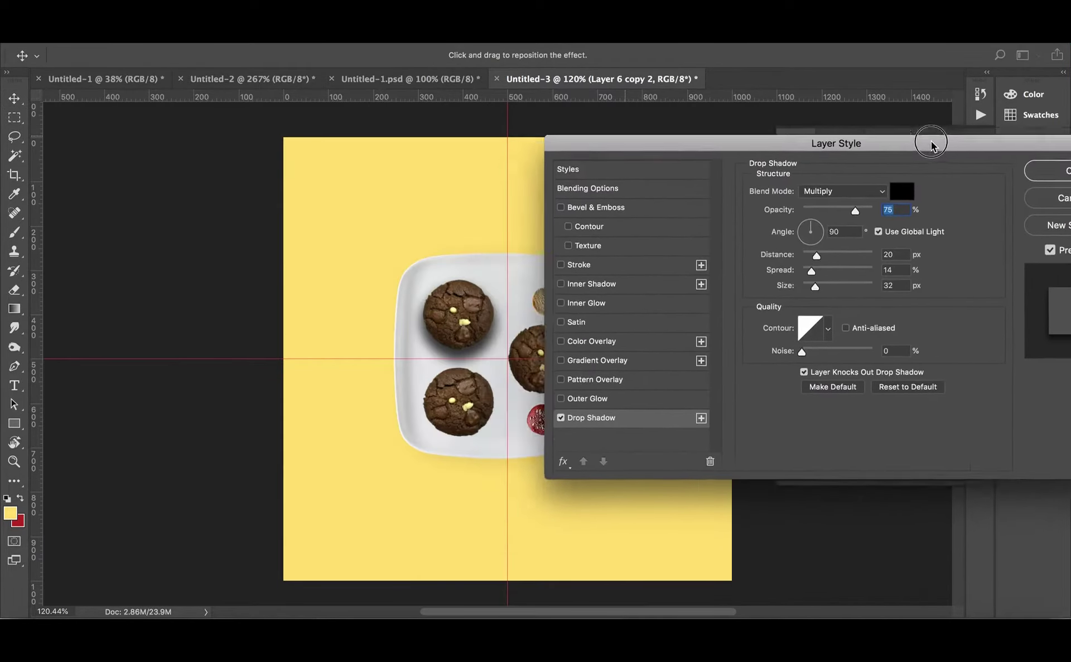
{"action": "left_click_drag", "start_coordinate": [625, 140], "coordinate": [968, 134]}
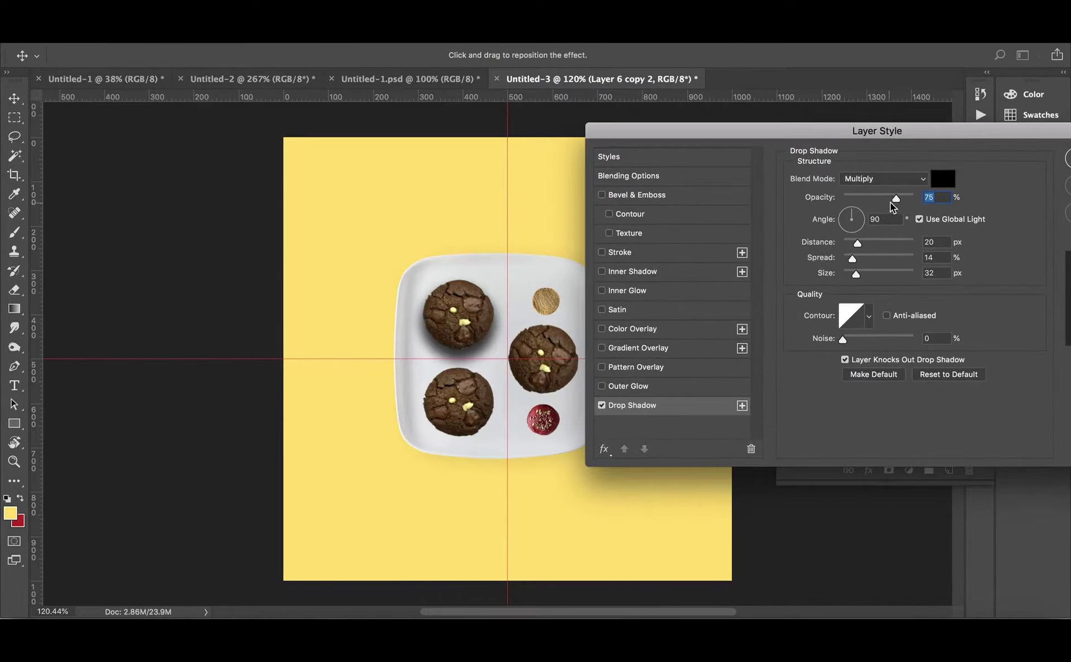
{"action": "left_click_drag", "start_coordinate": [896, 198], "coordinate": [875, 199]}
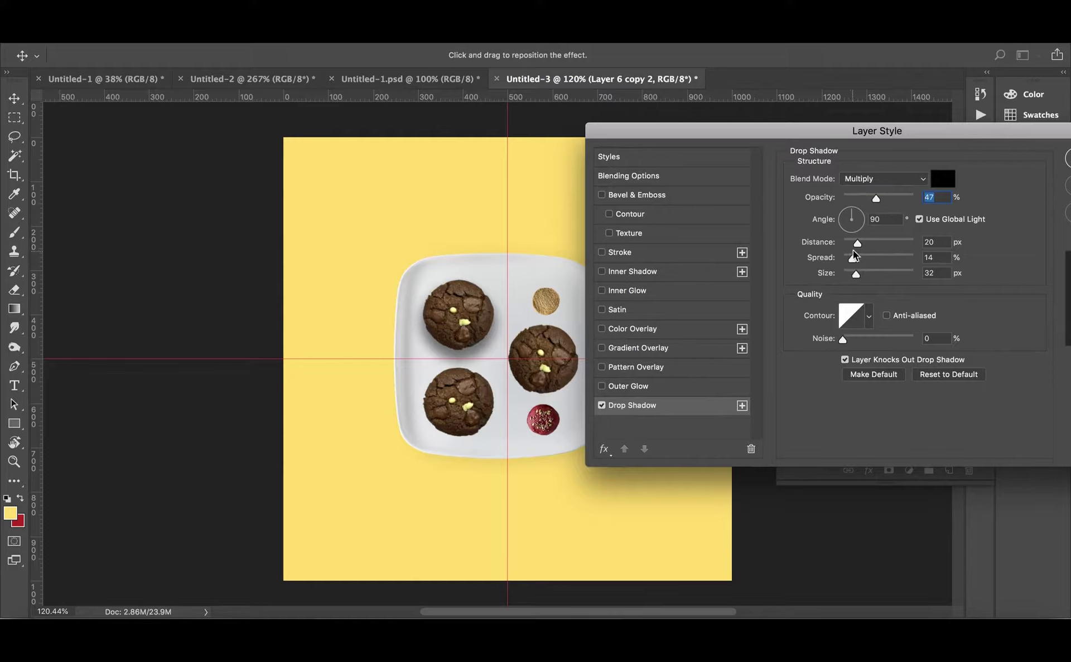
{"action": "mouse_move", "coordinate": [857, 243]}
{"action": "left_mouse_down"}
{"action": "mouse_move", "coordinate": [848, 275]}
{"action": "mouse_move", "coordinate": [848, 218]}
{"action": "mouse_move", "coordinate": [866, 198]}
{"action": "mouse_move", "coordinate": [882, 199]}
{"action": "mouse_move", "coordinate": [873, 198]}
{"action": "left_mouse_up"}
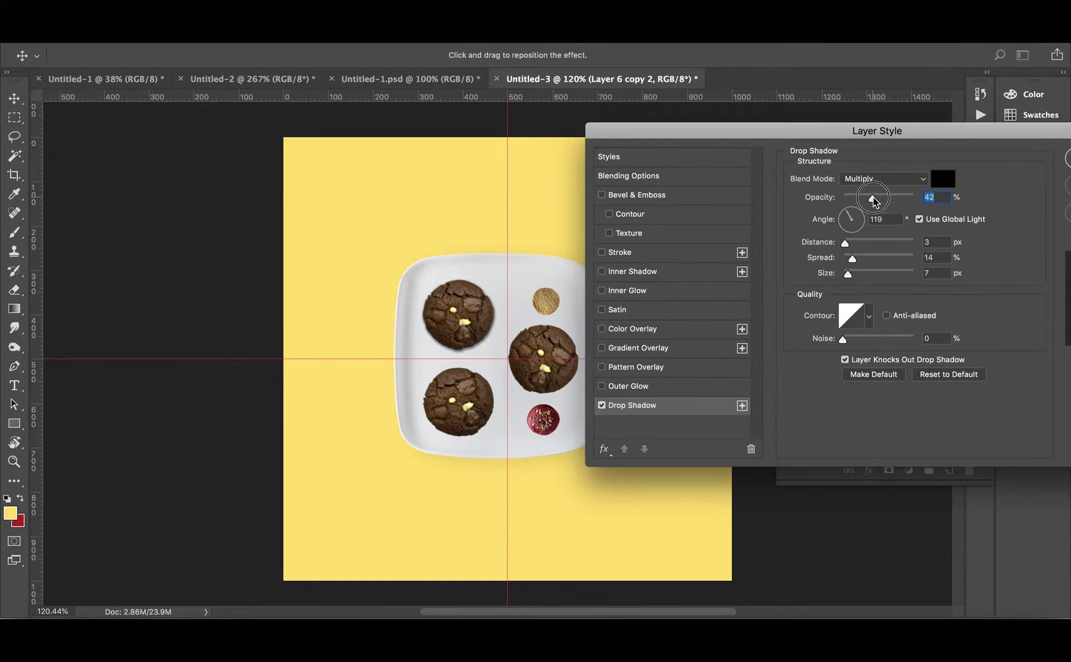
{"action": "left_click_drag", "start_coordinate": [975, 135], "coordinate": [879, 138]}
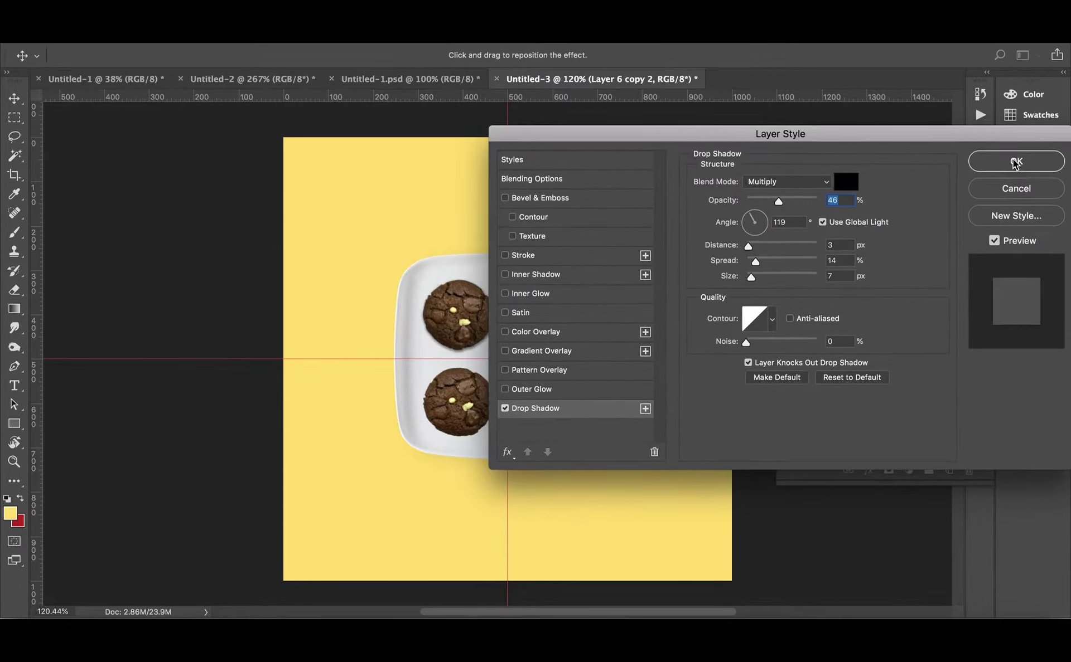
{"action": "left_click", "coordinate": [998, 163]}
{"action": "right_click", "coordinate": [856, 286]}
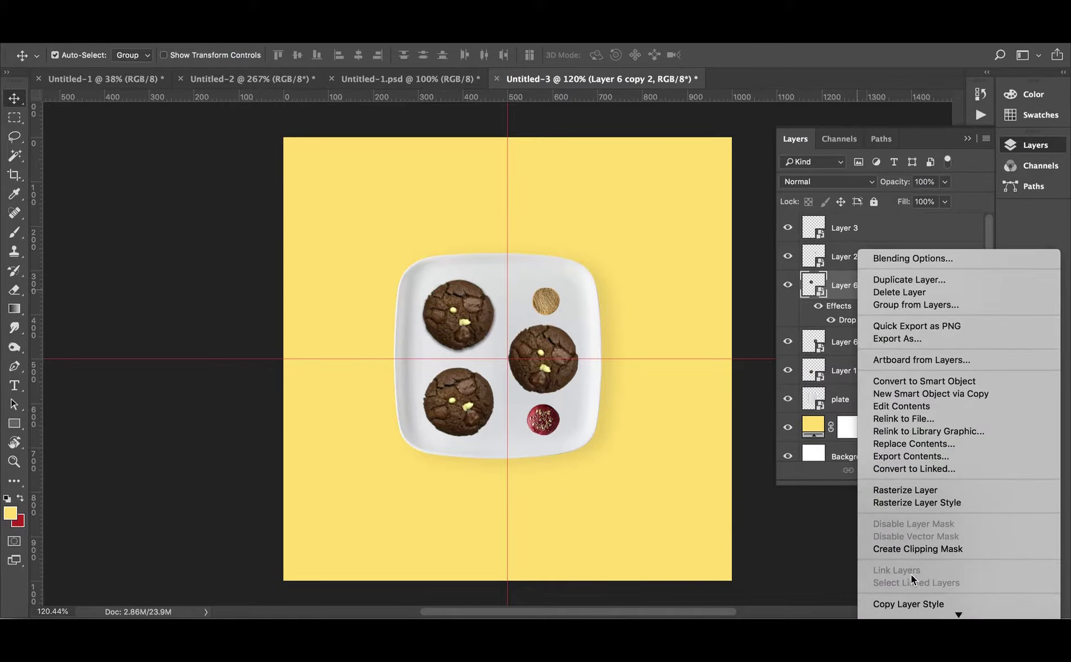
Copy Layer 6 copy 2's drop shadow and paste it onto Layer 1 and Layer 6 copy.
{"action": "left_click", "coordinate": [898, 355]}
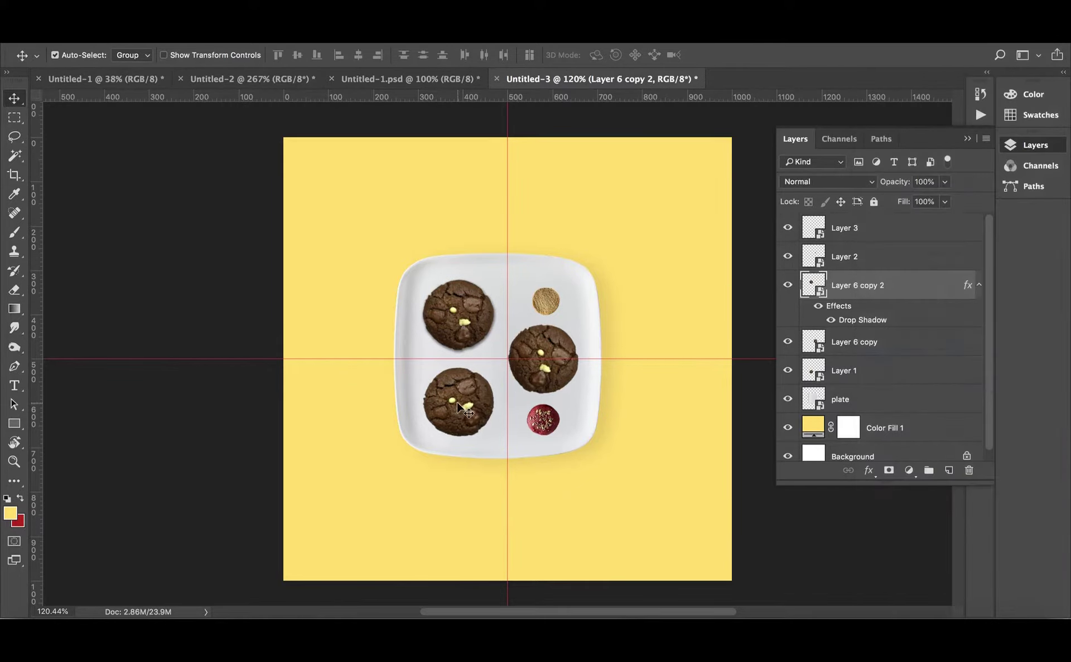
{"action": "left_click", "coordinate": [843, 370]}
{"action": "left_click", "coordinate": [853, 342], "text": "shift"}
{"action": "right_click", "coordinate": [863, 342]}
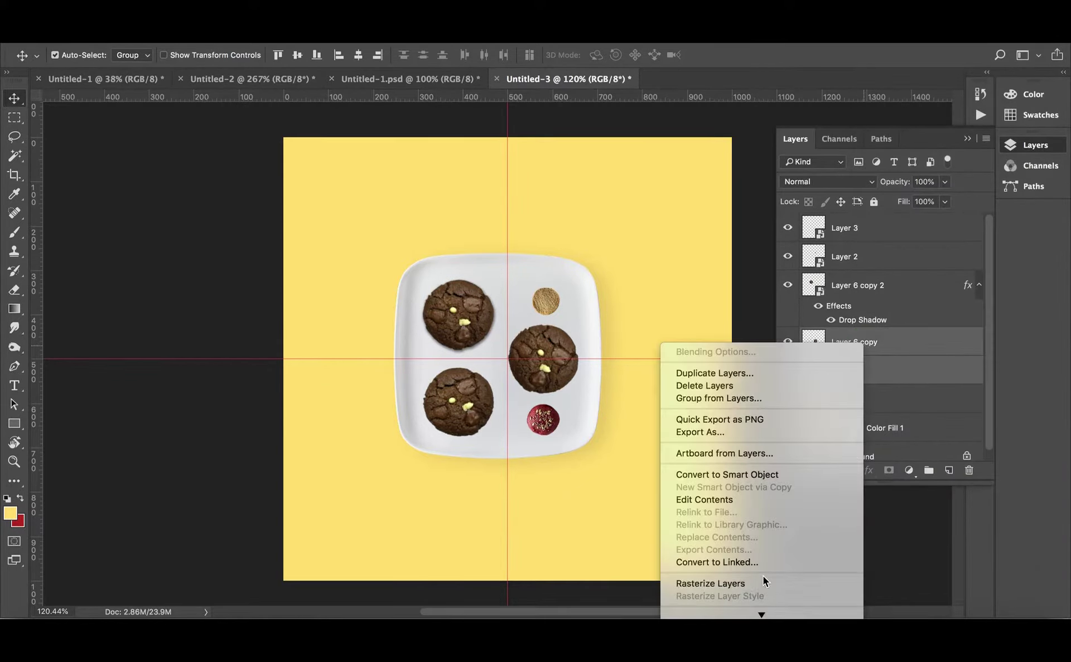
{"action": "left_click", "coordinate": [706, 366]}
Paste the same drop shadow onto the topping layers Layer 3 and Layer 2.
{"action": "left_click", "coordinate": [664, 425]}
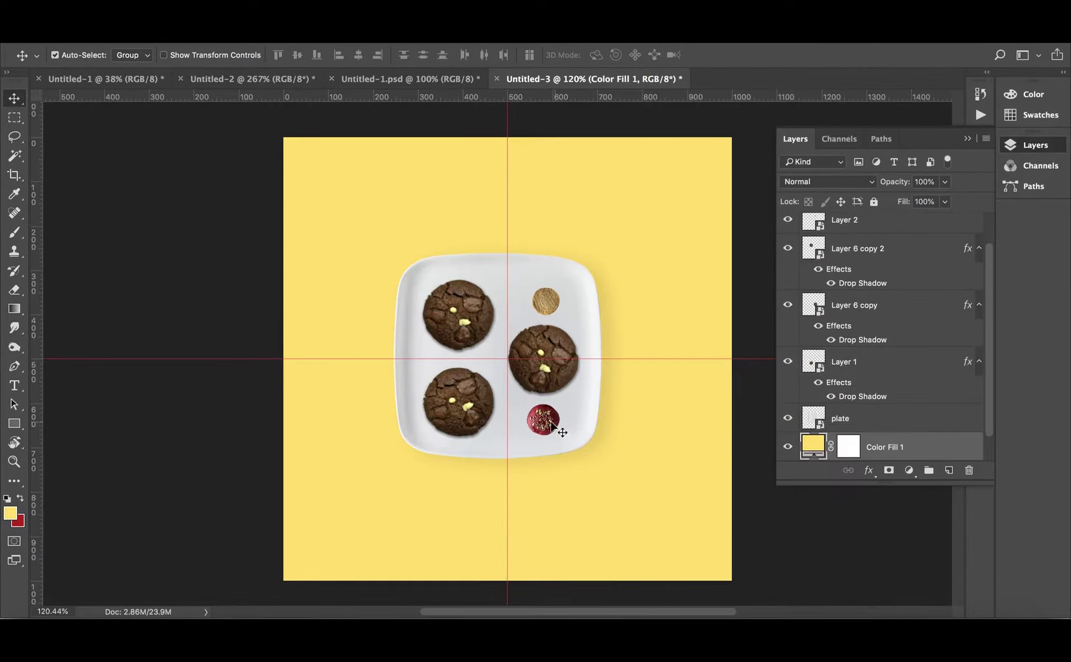
{"action": "right_click", "coordinate": [845, 235]}
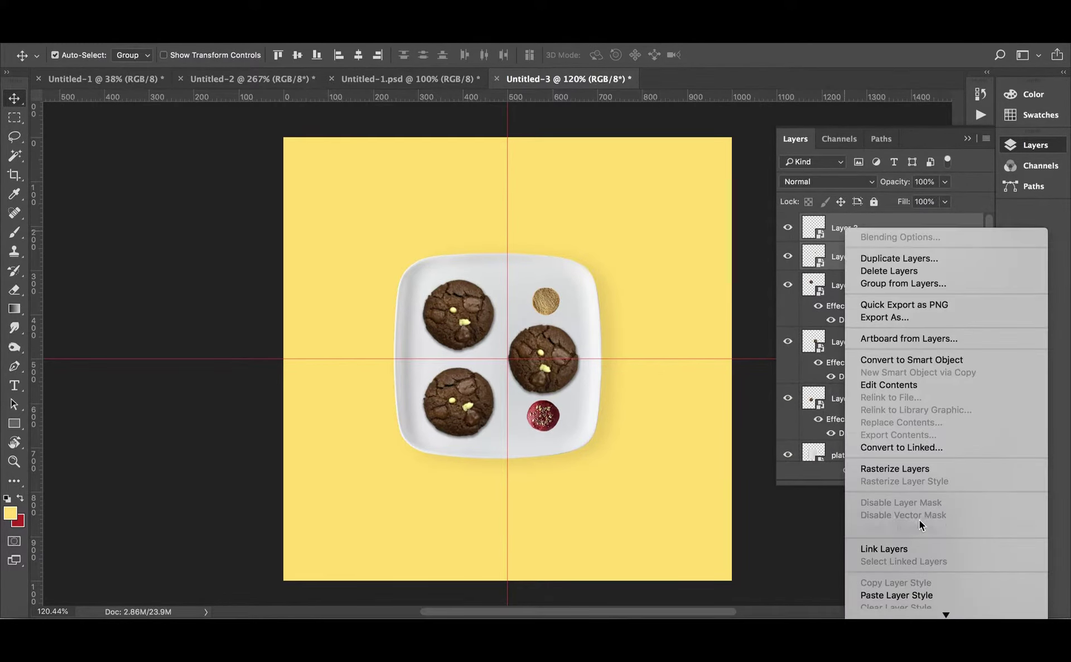
{"action": "scroll", "coordinate": [919, 520], "scroll_direction": "down", "scroll_amount": 5}
{"action": "left_click", "coordinate": [886, 367]}
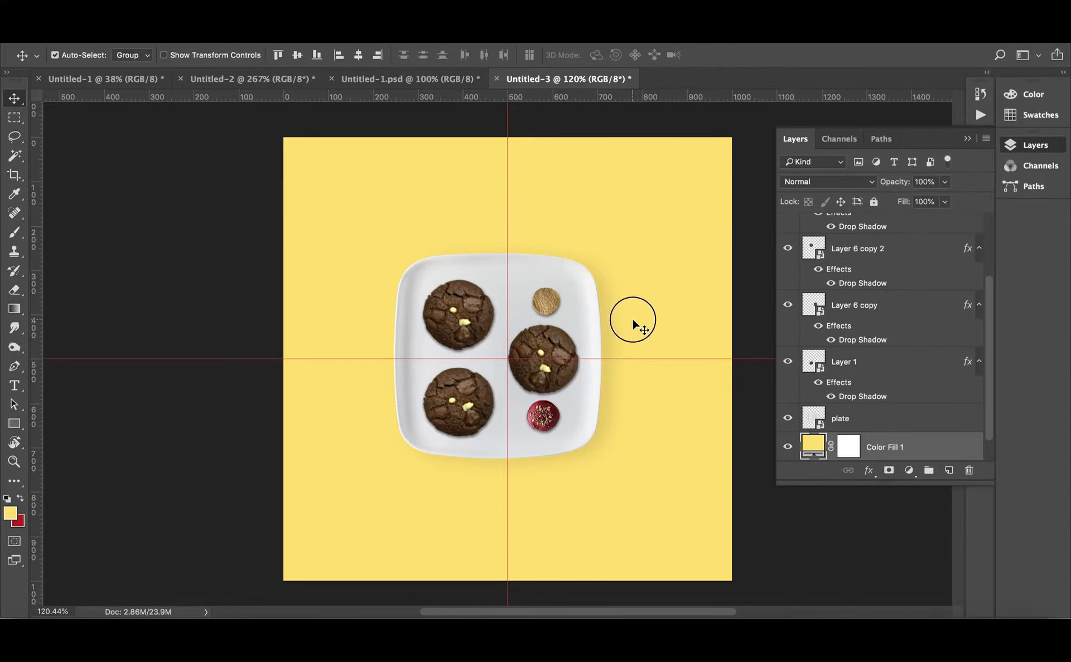
{"action": "left_click", "coordinate": [632, 320]}
{"action": "scroll", "coordinate": [568, 381], "scroll_direction": "up", "scroll_amount": 3}
{"action": "left_click", "coordinate": [626, 318]}
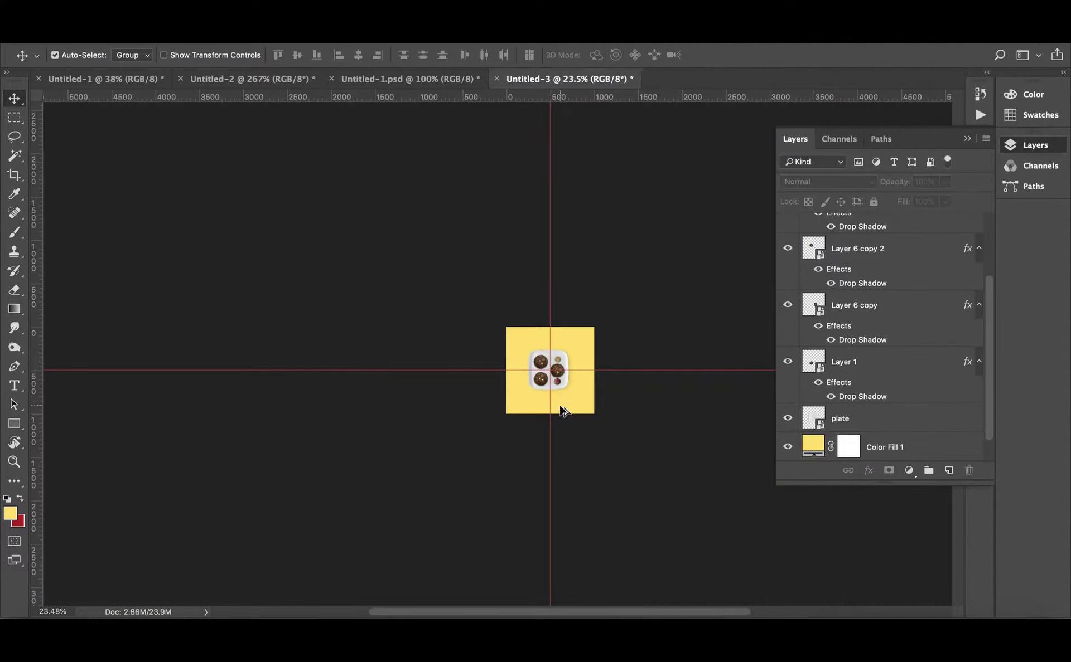
{"action": "scroll", "coordinate": [564, 401], "scroll_direction": "up", "scroll_amount": 3}
{"action": "scroll", "coordinate": [564, 401], "scroll_direction": "up", "scroll_amount": 3}
{"action": "scroll", "coordinate": [563, 400], "scroll_direction": "up", "scroll_amount": 2}
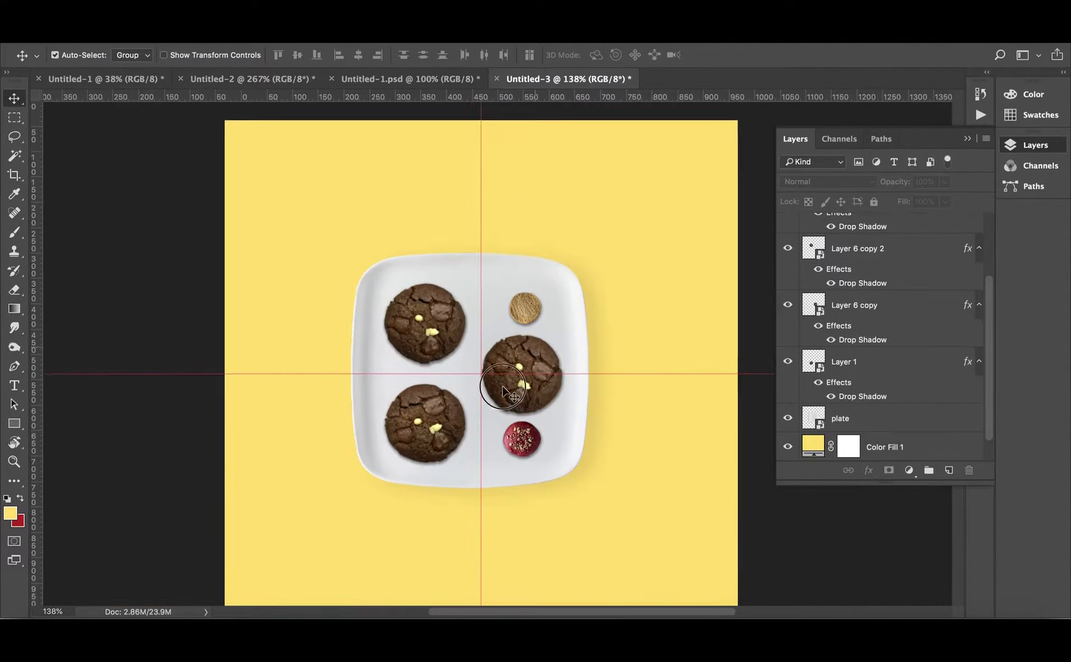
{"action": "scroll", "coordinate": [474, 397], "scroll_direction": "right", "scroll_amount": 2}
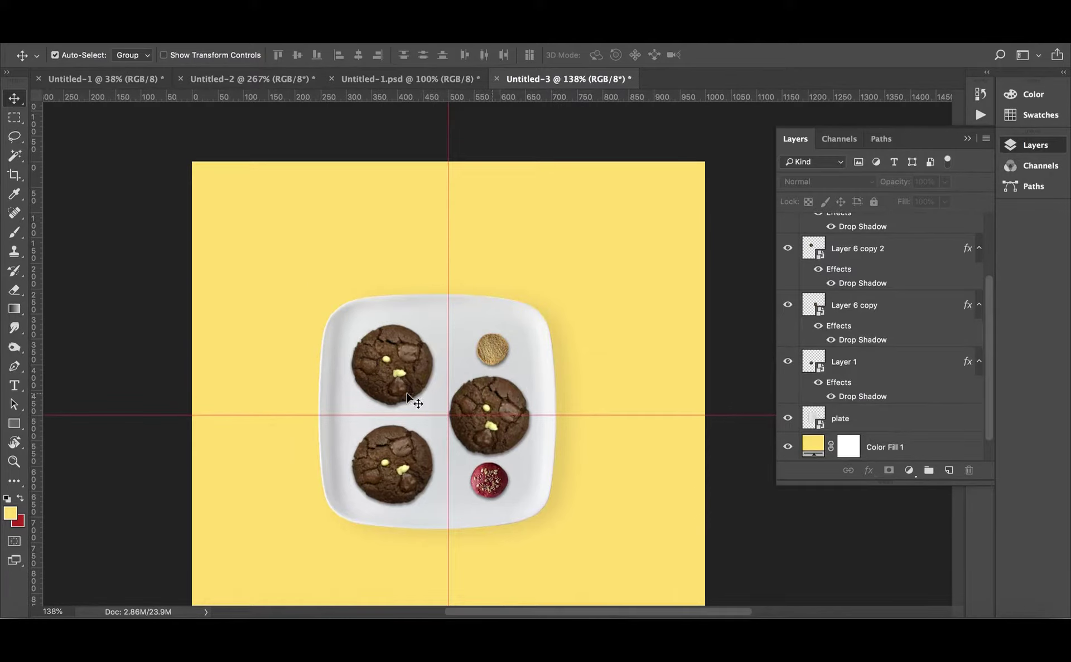
{"action": "left_click", "coordinate": [234, 81]}
Copy the 'Bake it like a PRO' headline from the red ad and centre it above the plate.
{"action": "left_click", "coordinate": [345, 83]}
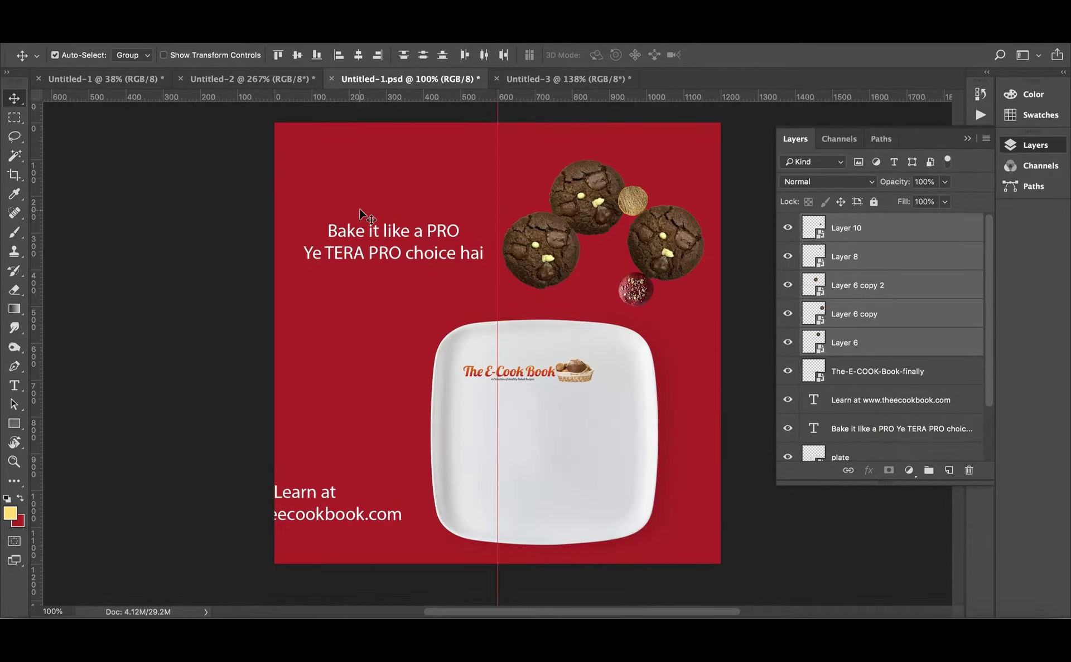
{"action": "left_click", "coordinate": [412, 241]}
{"action": "left_click_drag", "start_coordinate": [413, 241], "coordinate": [431, 236]}
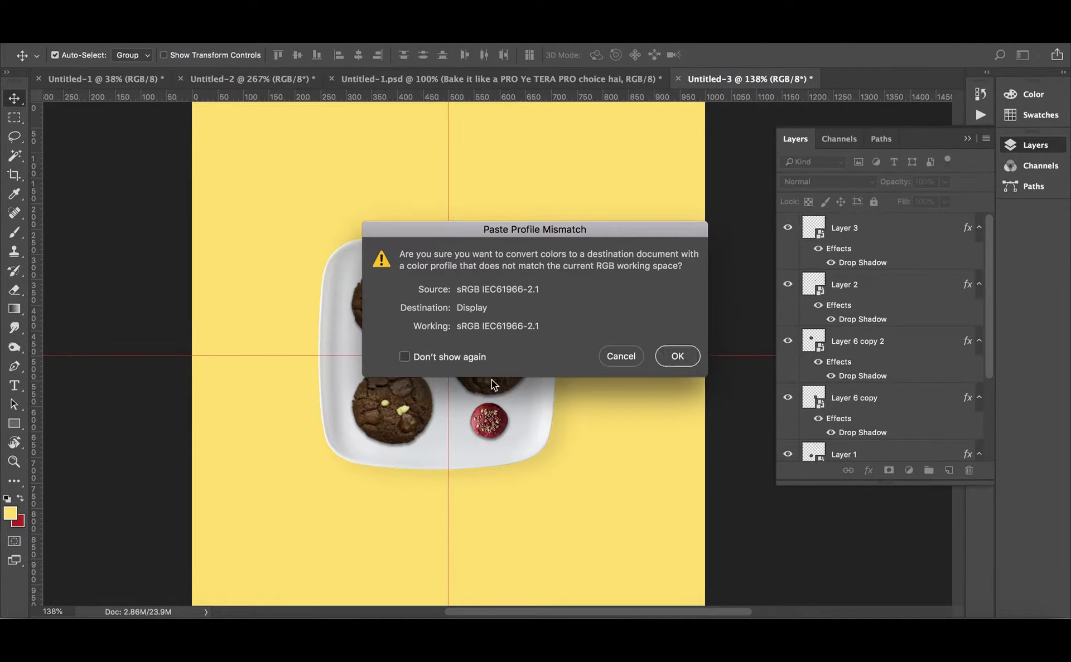
{"action": "key", "text": "Return"}
{"action": "left_click_drag", "start_coordinate": [526, 256], "coordinate": [513, 262]}
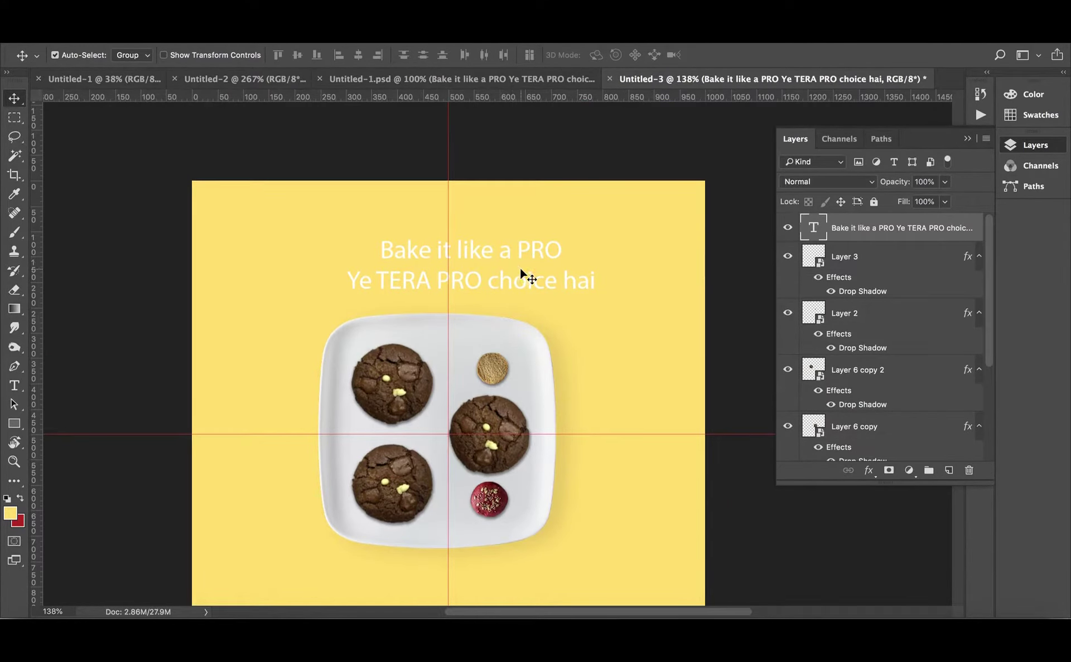
Select all of the headline text to change its typeface.
{"action": "double_click", "coordinate": [513, 259]}
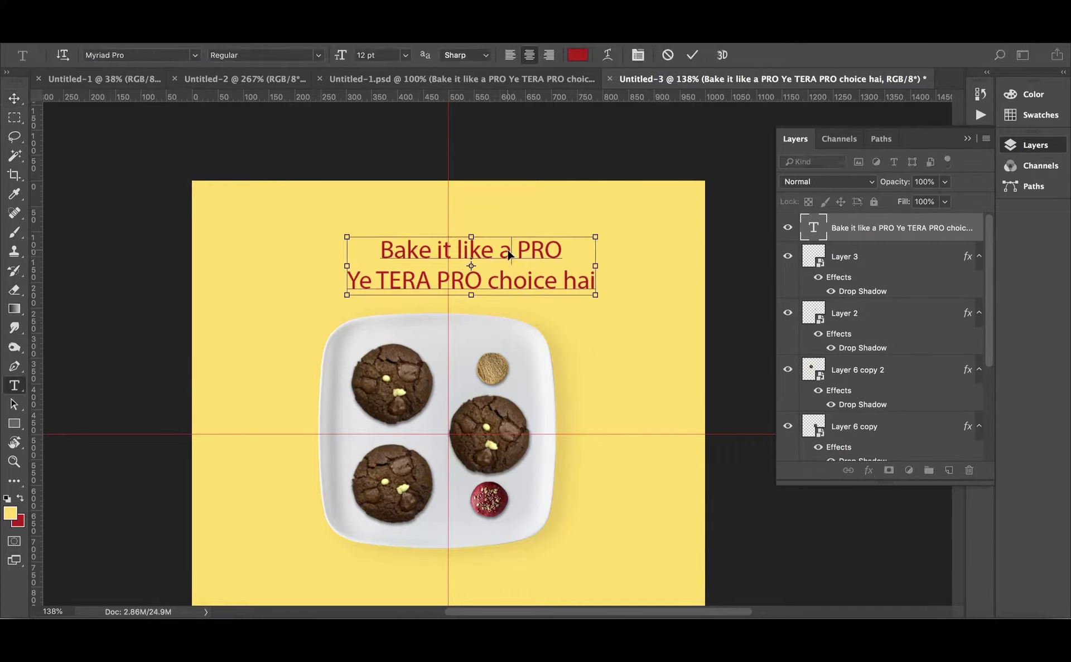
{"action": "key", "text": "ctrl+a"}
{"action": "left_click", "coordinate": [124, 54]}
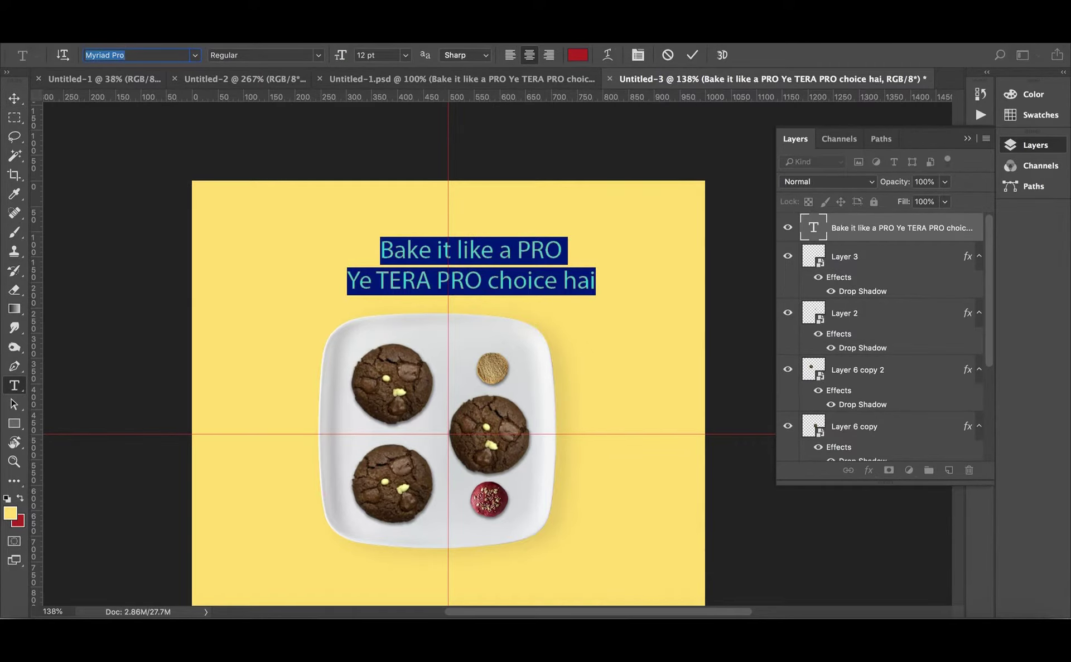
Set the headline font to Block Berthold Condensed.
{"action": "type", "text": "Block"}
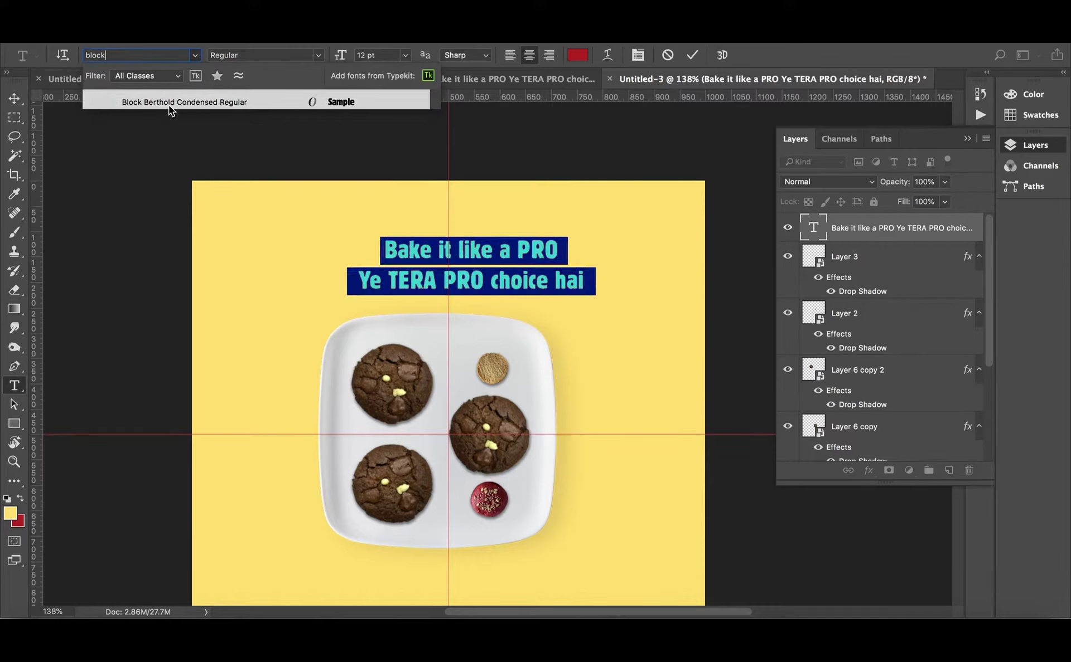
{"action": "left_click", "coordinate": [168, 104]}
{"action": "left_click", "coordinate": [470, 306]}
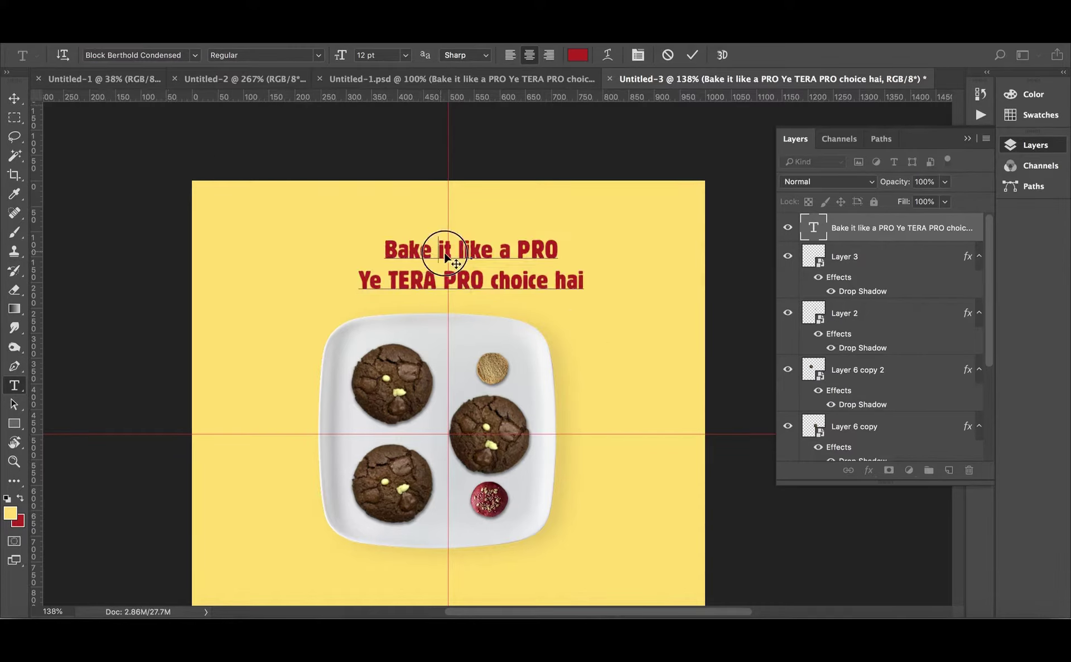
Retype 'like a' in the first headline line as capitalised 'LIKE A'.
{"action": "left_click_drag", "start_coordinate": [438, 250], "coordinate": [389, 252]}
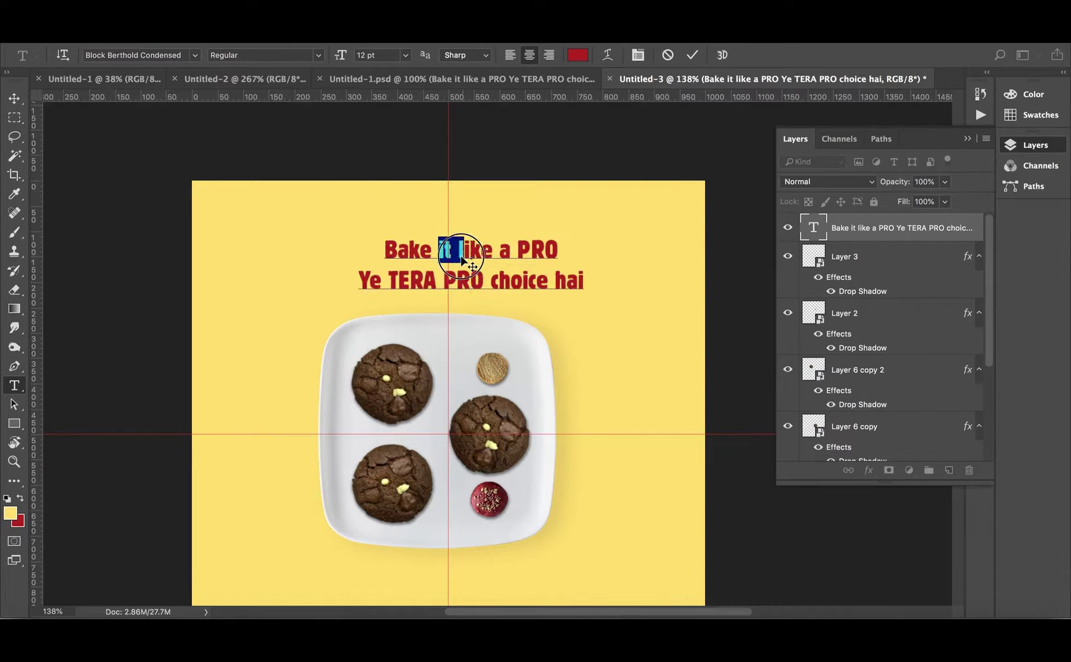
{"action": "left_click", "coordinate": [400, 250]}
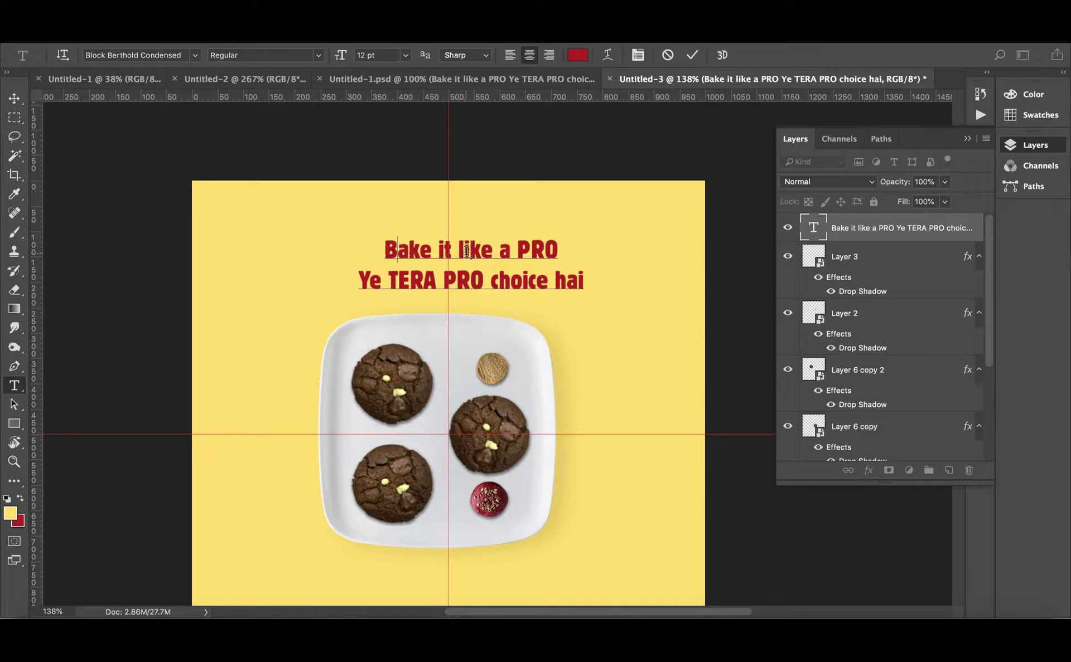
{"action": "left_click_drag", "start_coordinate": [459, 250], "coordinate": [489, 256]}
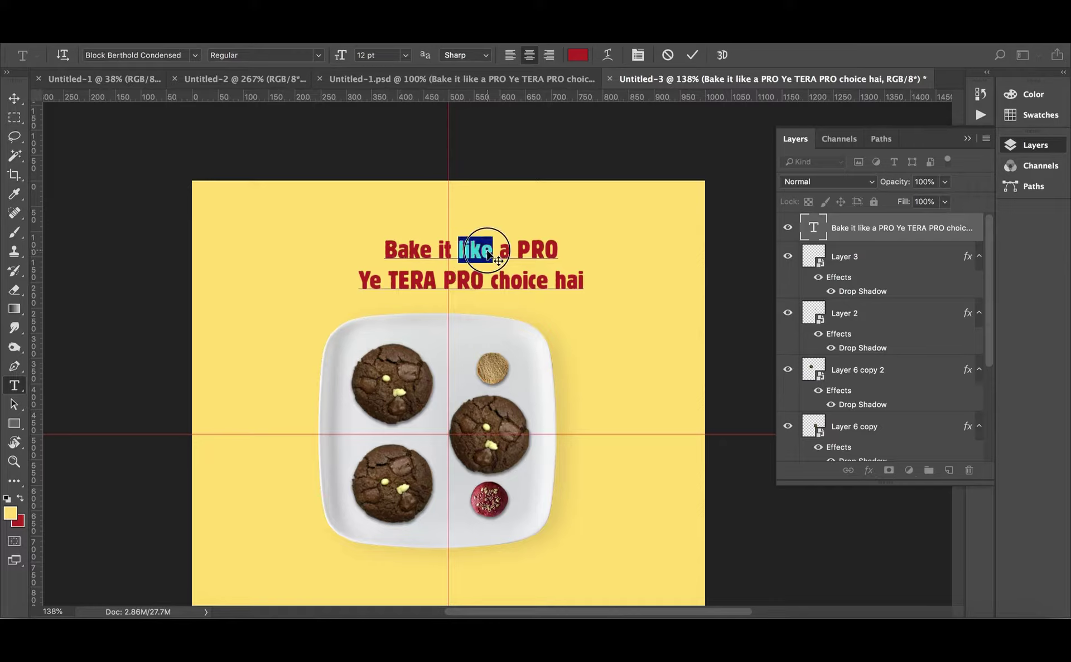
{"action": "type", "text": "li"}
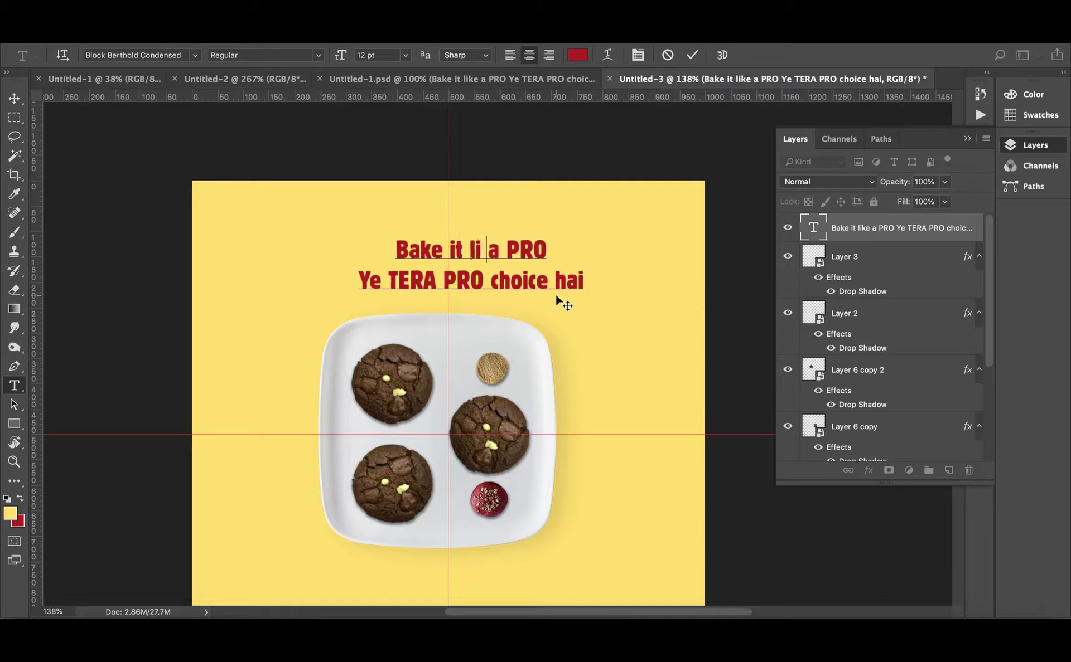
{"action": "type", "text": "ke"}
{"action": "key", "text": "shift+Left"}
{"action": "key", "text": "shift+Left"}
{"action": "key", "text": "shift+Left"}
{"action": "key", "text": "shift+Left"}
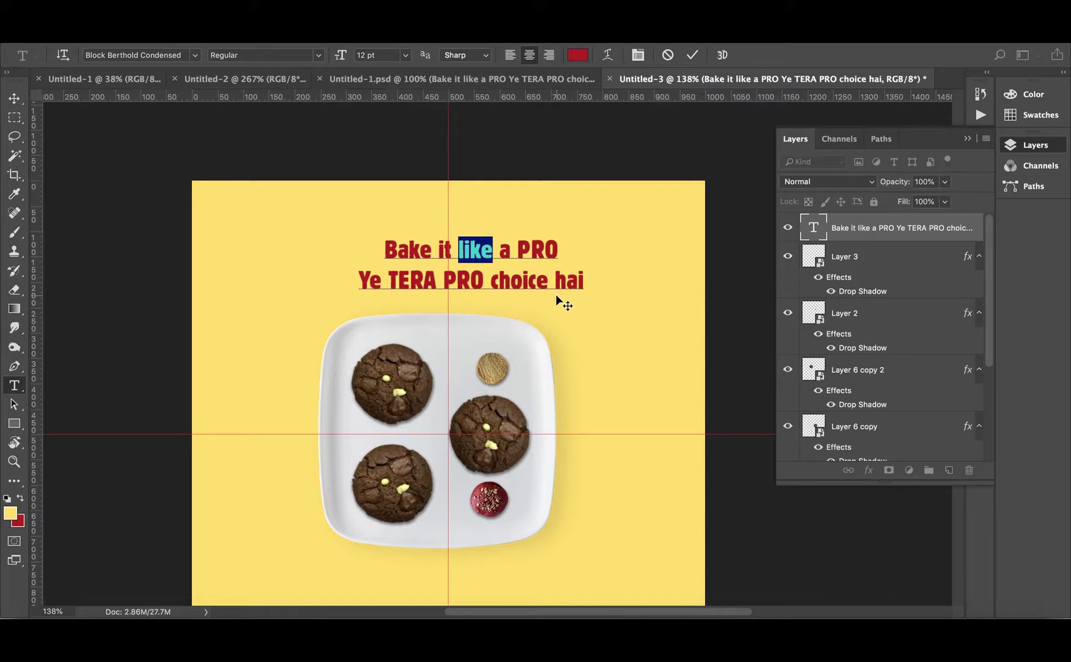
{"action": "type", "text": "LIKE"}
{"action": "key", "text": "Right"}
{"action": "key", "text": "shift+Right"}
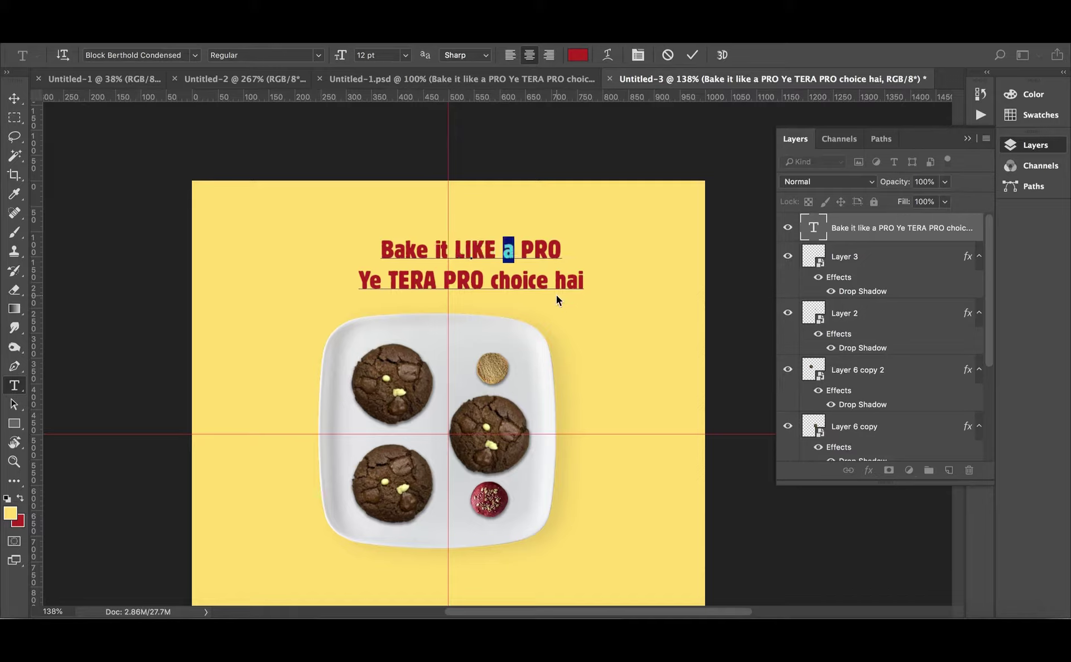
{"action": "type", "text": "A"}
Commit the 'Bake it LIKE A PRO' headline and select its first line.
{"action": "key", "text": "Down"}
{"action": "key", "text": "Left"}
{"action": "key", "text": "Right"}
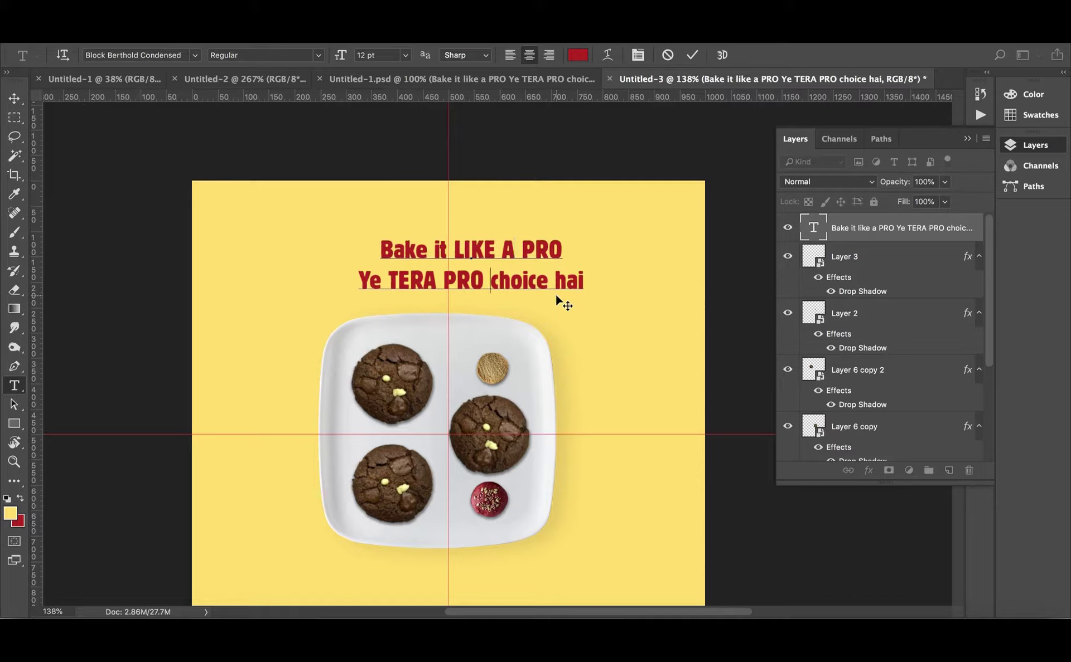
{"action": "key", "text": "Right"}
{"action": "left_click", "coordinate": [555, 296]}
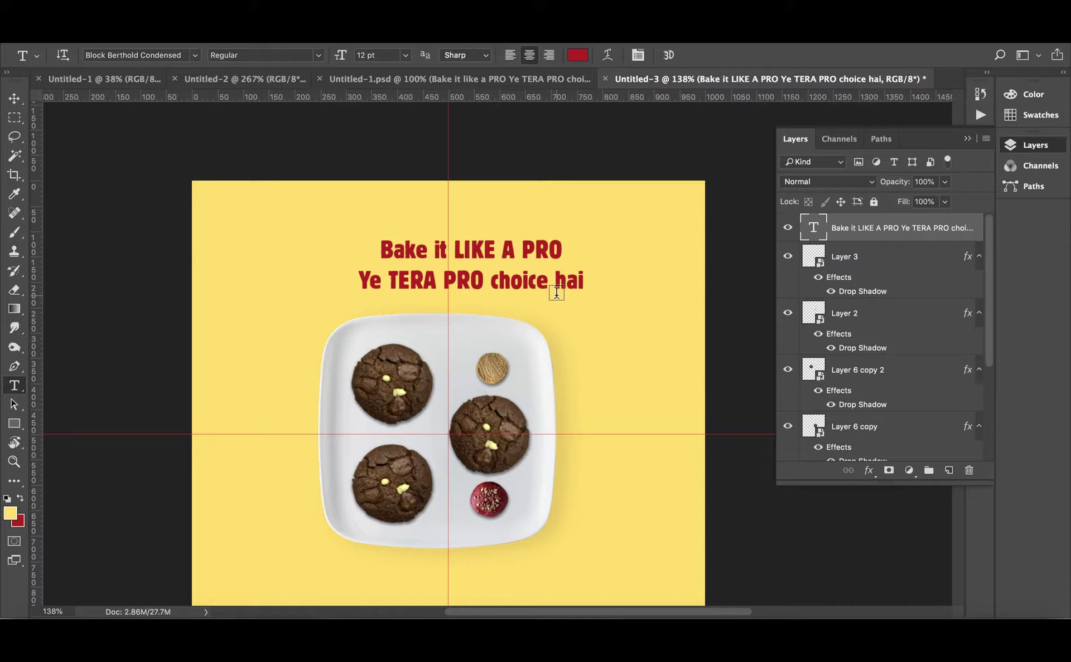
{"action": "left_click_drag", "start_coordinate": [380, 243], "coordinate": [549, 249]}
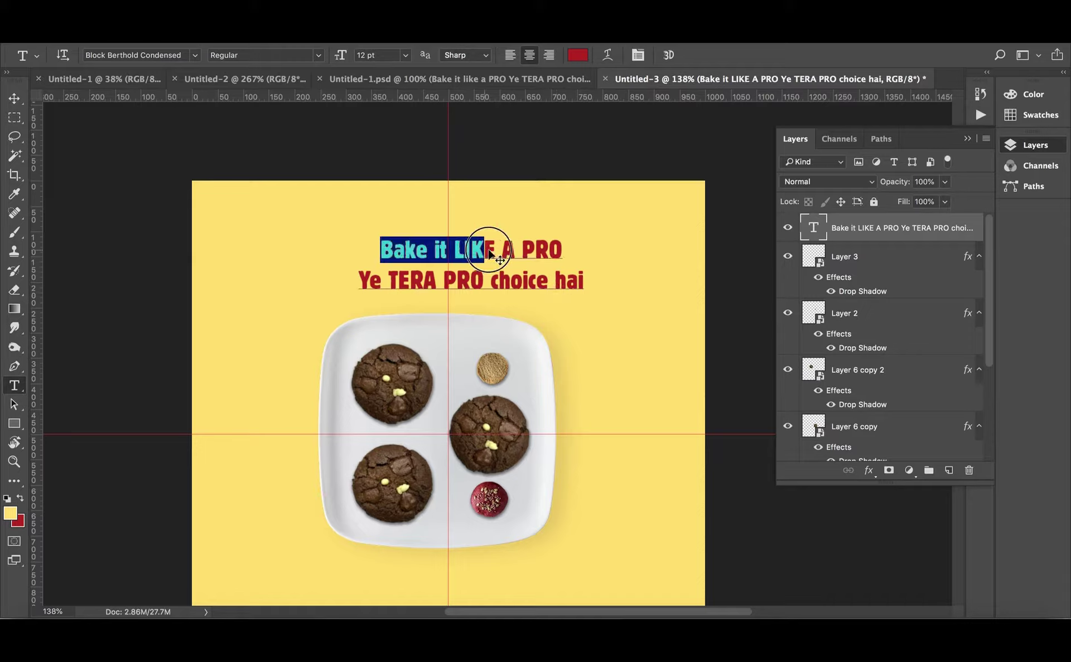
Check the words TERA and PRO in 'Ye TERA PRO choice hai', then commit the headline.
{"action": "left_click", "coordinate": [452, 385]}
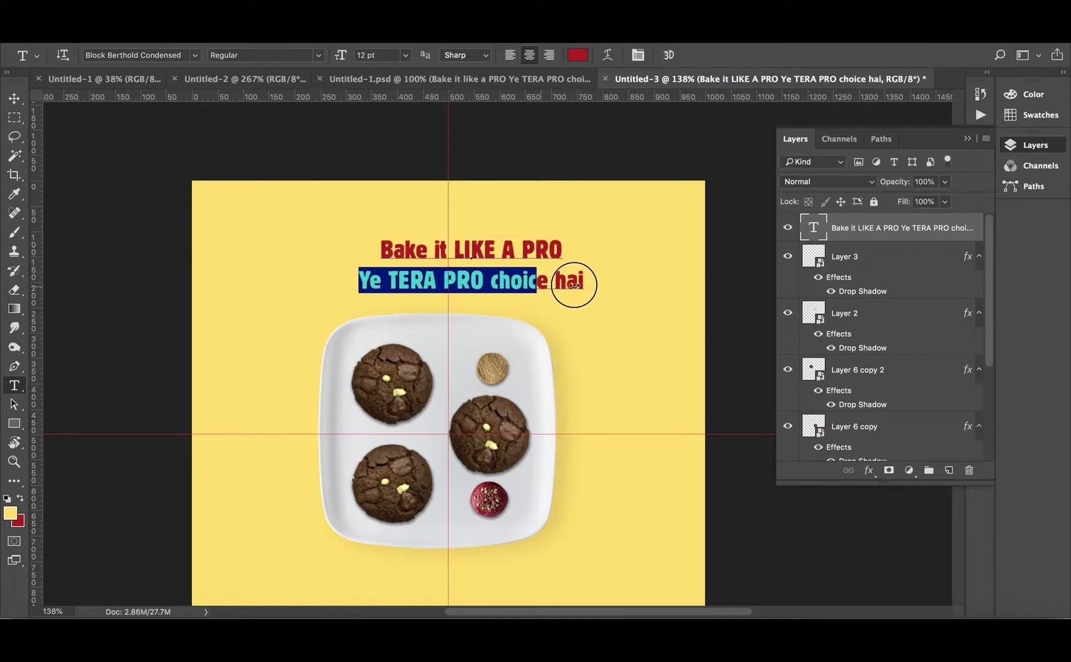
{"action": "left_click_drag", "start_coordinate": [359, 279], "coordinate": [585, 282]}
{"action": "left_click", "coordinate": [498, 281]}
{"action": "left_click_drag", "start_coordinate": [387, 276], "coordinate": [482, 282]}
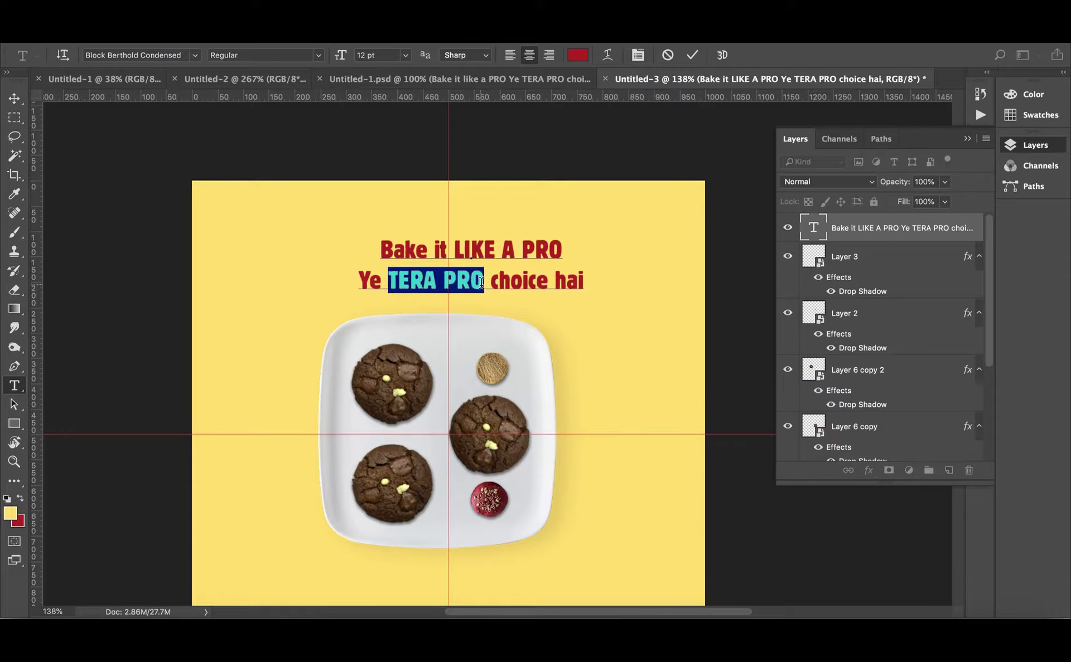
{"action": "left_click", "coordinate": [482, 281]}
{"action": "left_click_drag", "start_coordinate": [390, 276], "coordinate": [424, 281]}
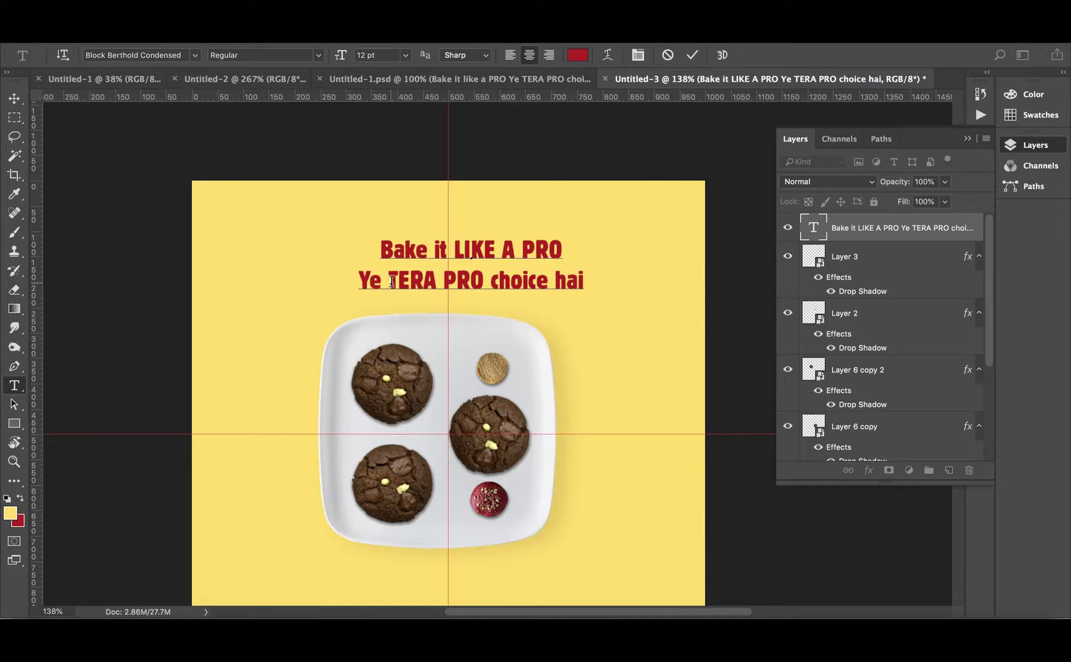
{"action": "left_click_drag", "start_coordinate": [389, 276], "coordinate": [436, 289]}
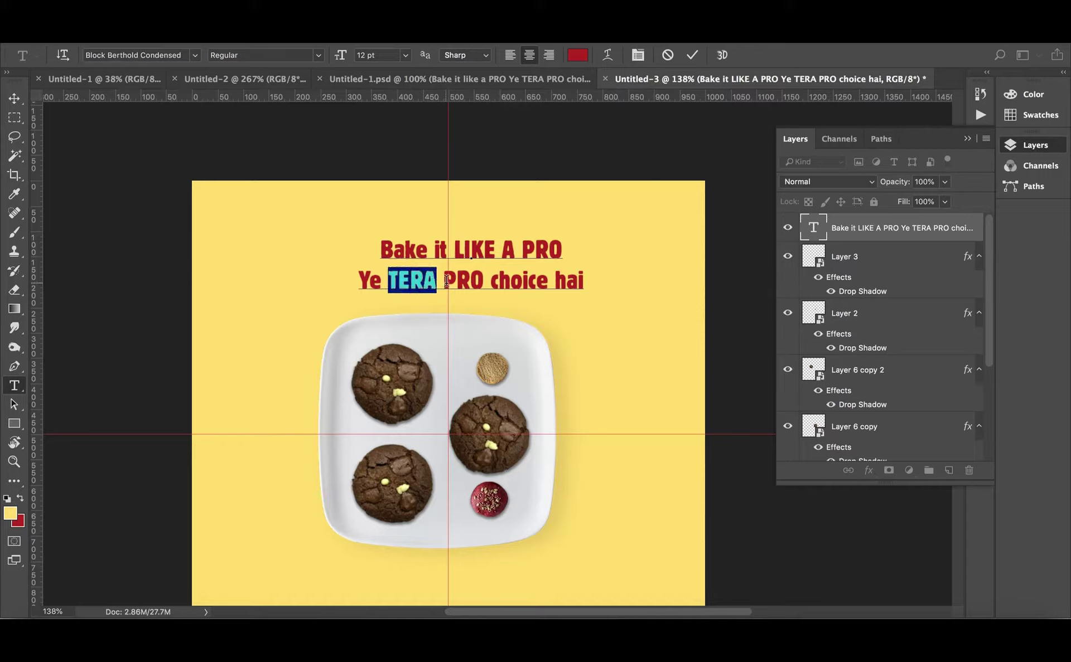
{"action": "left_click", "coordinate": [446, 281]}
{"action": "left_click_drag", "start_coordinate": [484, 277], "coordinate": [443, 280]}
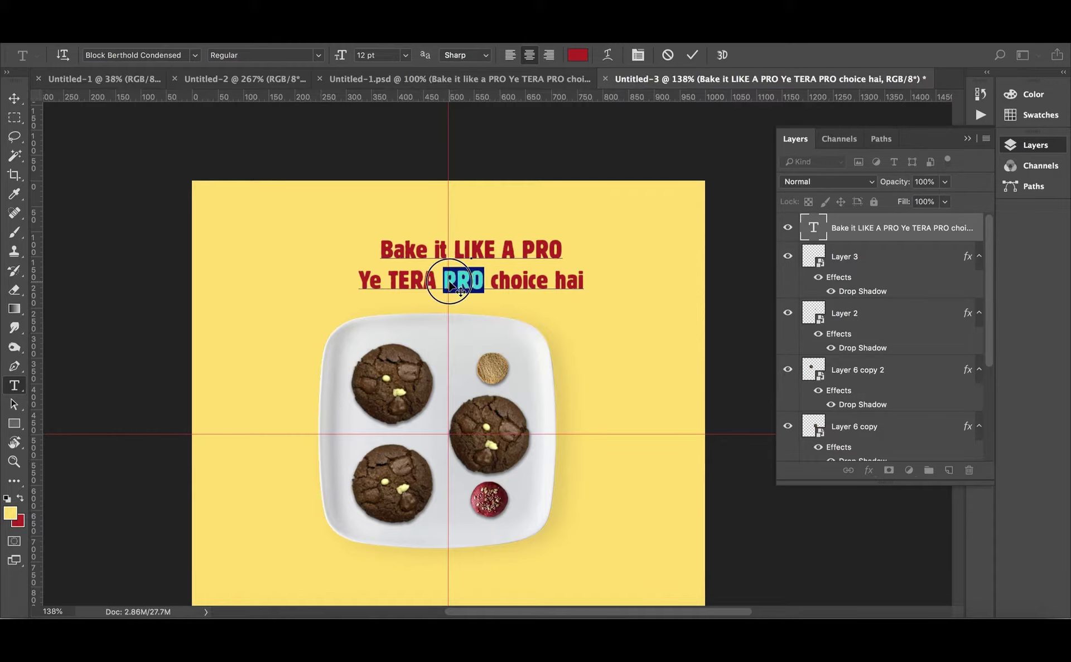
{"action": "left_click", "coordinate": [473, 286]}
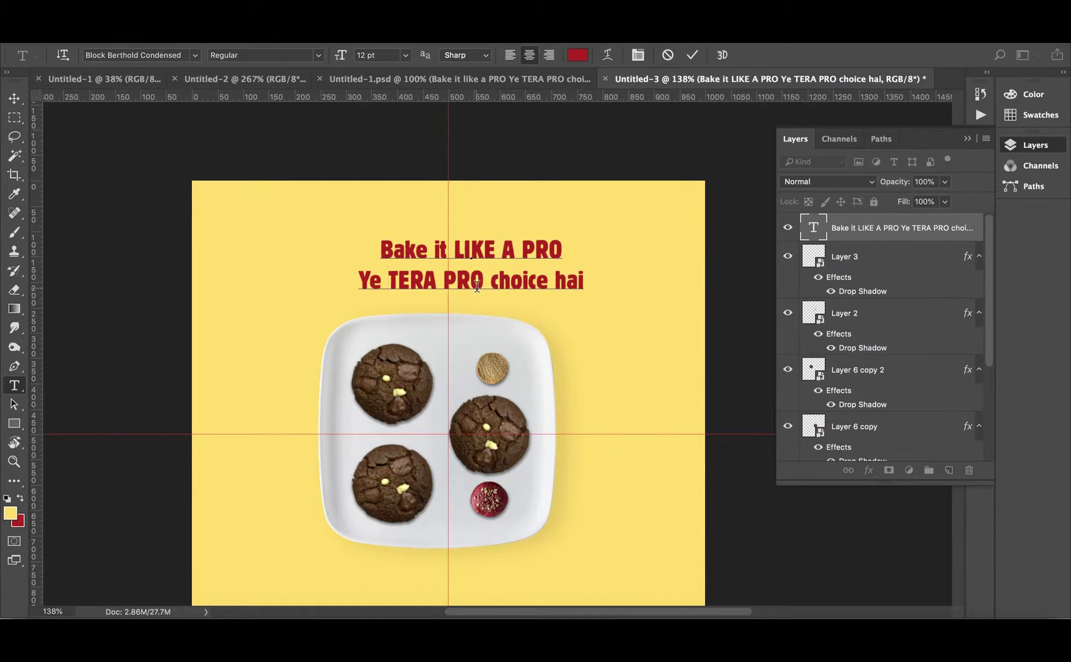
{"action": "key", "text": "Escape"}
Reposition the headline above the plate and scale it larger.
{"action": "key", "text": "v"}
{"action": "scroll", "coordinate": [491, 296], "scroll_direction": "down", "scroll_amount": 2}
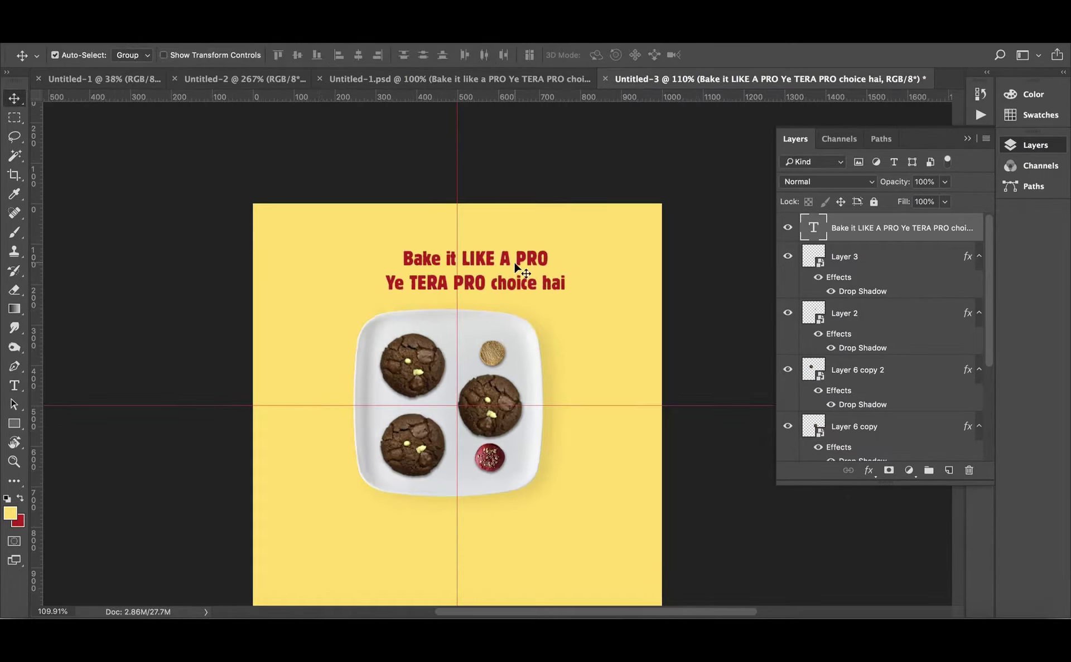
{"action": "left_click_drag", "start_coordinate": [521, 267], "coordinate": [515, 271]}
{"action": "key", "text": "ctrl+t"}
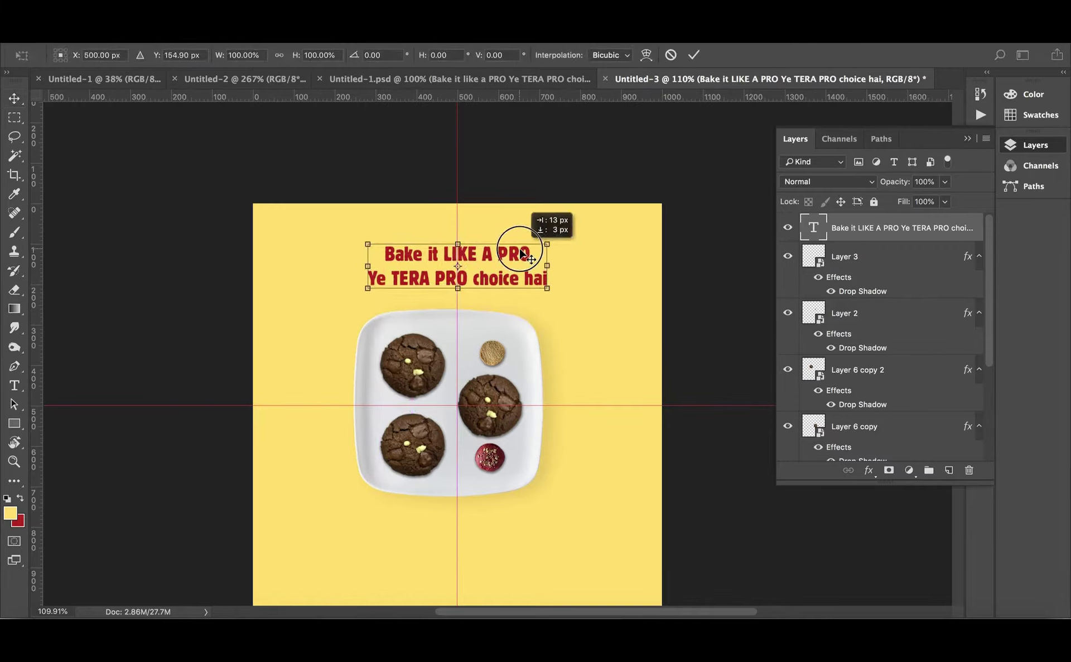
{"action": "left_click_drag", "start_coordinate": [560, 240], "coordinate": [586, 223]}
{"action": "key", "text": "Return"}
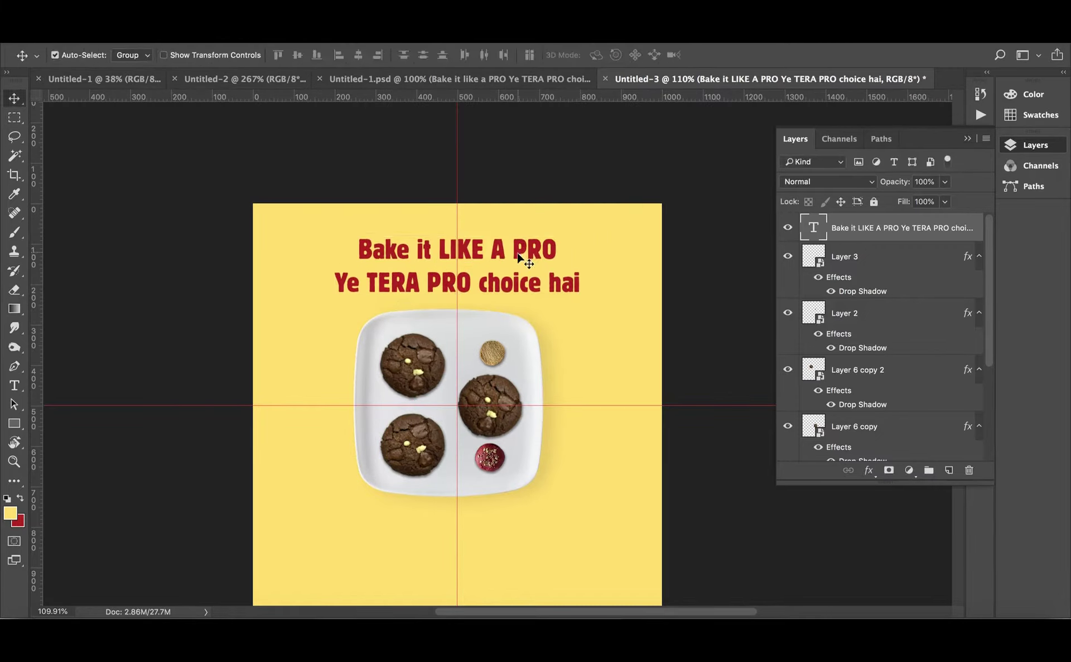
Tighten the headline's line spacing and nudge it down slightly.
{"action": "double_click", "coordinate": [574, 282]}
{"action": "key", "text": "ctrl+a"}
{"action": "key", "text": "alt+Up"}
{"action": "key", "text": "alt+Up"}
{"action": "key", "text": "ctrl+Return"}
{"action": "key", "text": "v"}
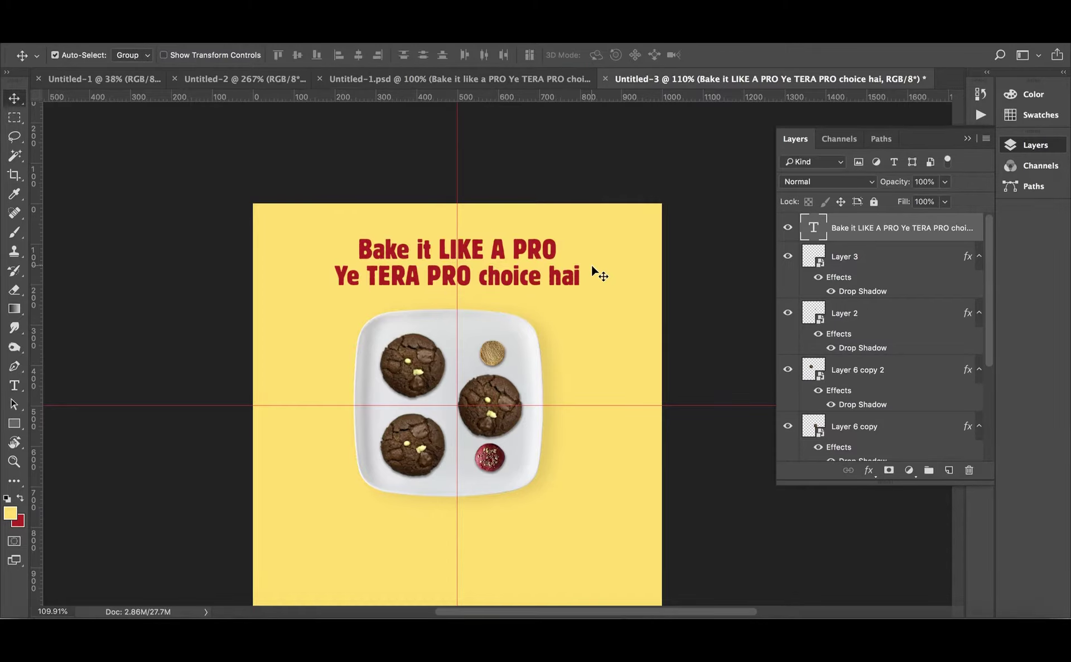
{"action": "left_click_drag", "start_coordinate": [524, 258], "coordinate": [521, 261]}
{"action": "key", "text": "ctrl+t"}
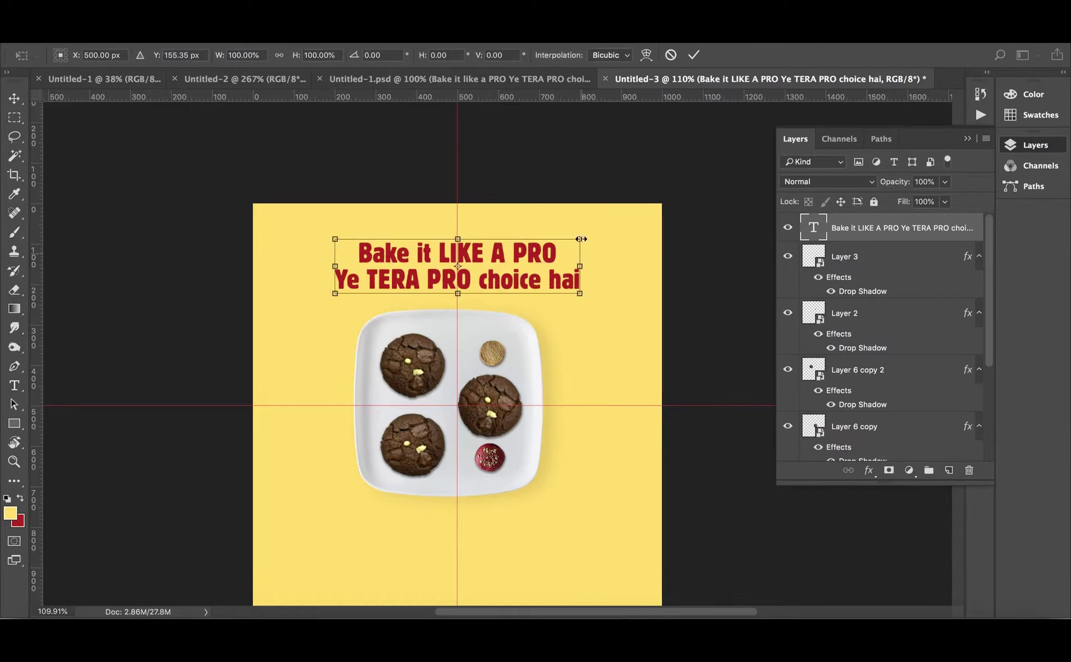
{"action": "key", "text": "Return"}
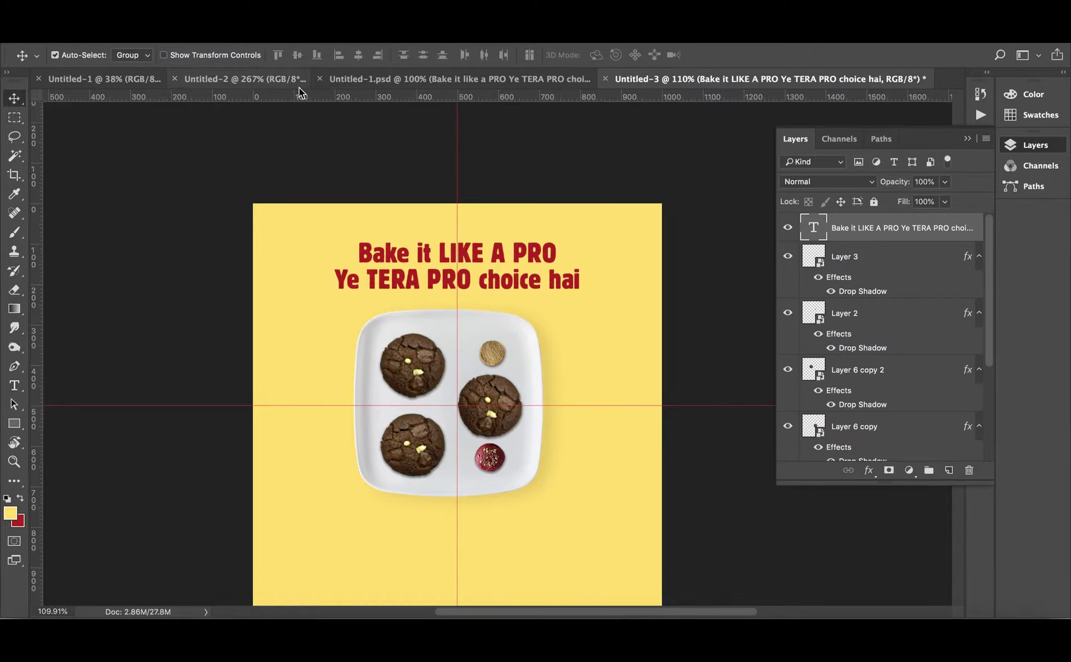
{"action": "left_click", "coordinate": [246, 79]}
Copy the watermark pattern layer into the yellow ad and set its opacity to 10%.
{"action": "left_click", "coordinate": [375, 79]}
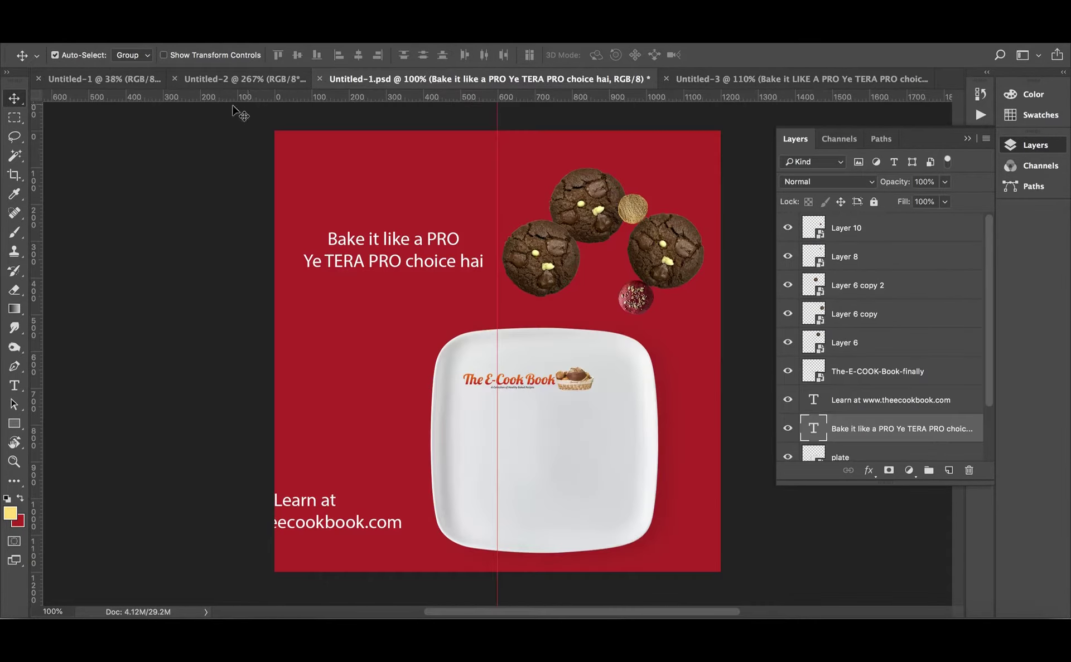
{"action": "left_click", "coordinate": [105, 79]}
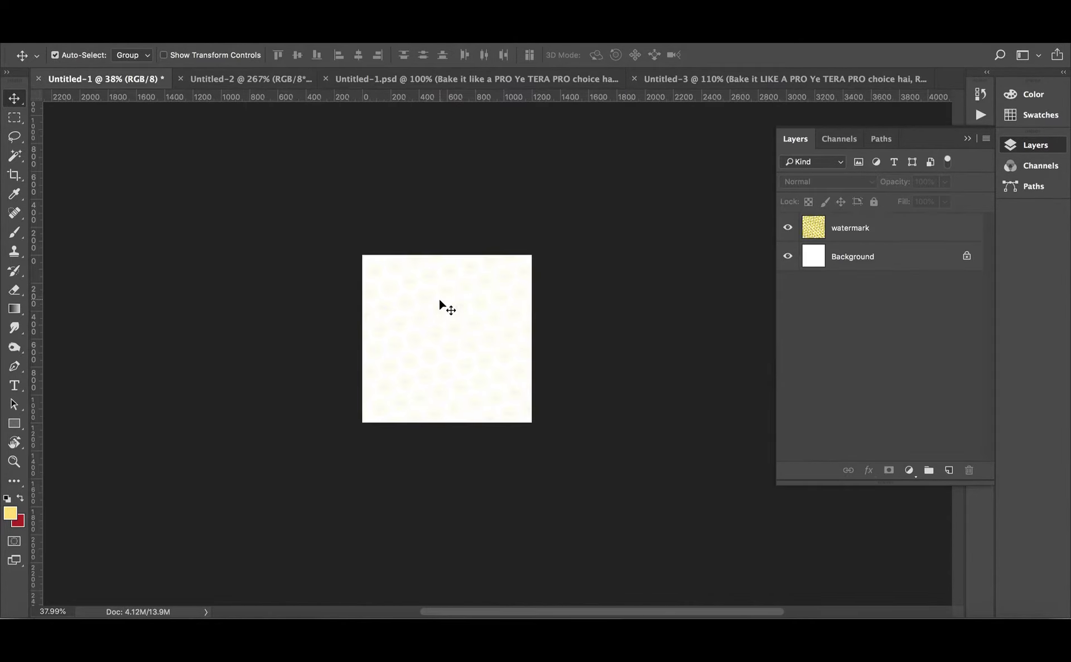
{"action": "mouse_move", "coordinate": [434, 293]}
{"action": "left_mouse_down"}
{"action": "mouse_move", "coordinate": [460, 357]}
{"action": "mouse_move", "coordinate": [491, 375]}
{"action": "left_mouse_up"}
{"action": "left_click", "coordinate": [677, 357]}
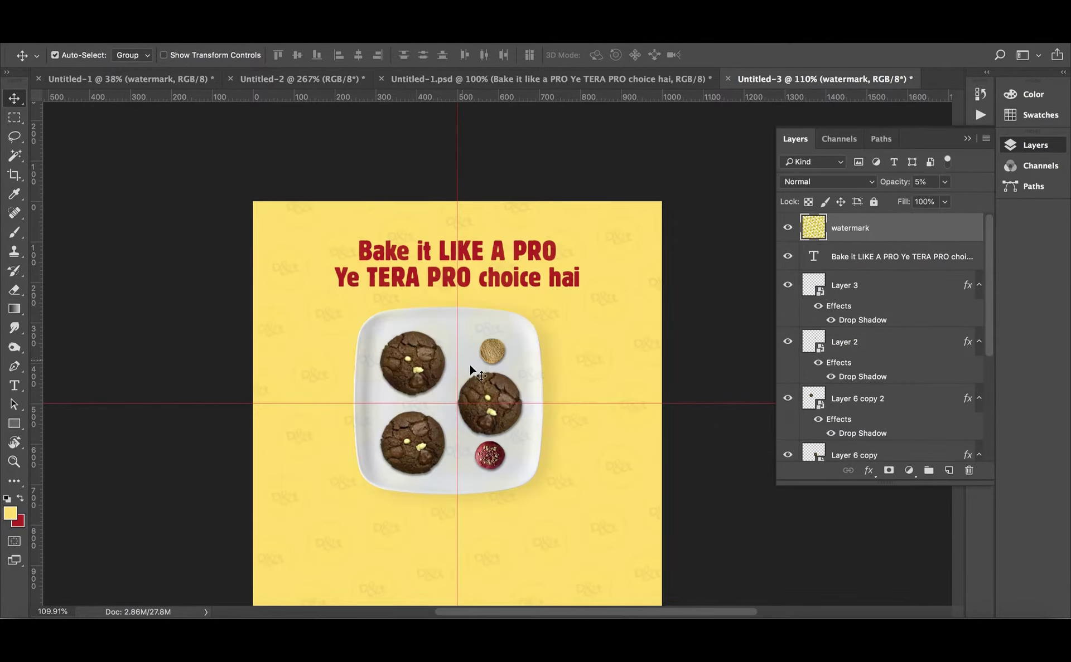
{"action": "scroll", "coordinate": [520, 378], "scroll_direction": "down", "scroll_amount": 2}
{"action": "scroll", "coordinate": [530, 374], "scroll_direction": "down", "scroll_amount": 2}
{"action": "scroll", "coordinate": [540, 369], "scroll_direction": "down", "scroll_amount": 2}
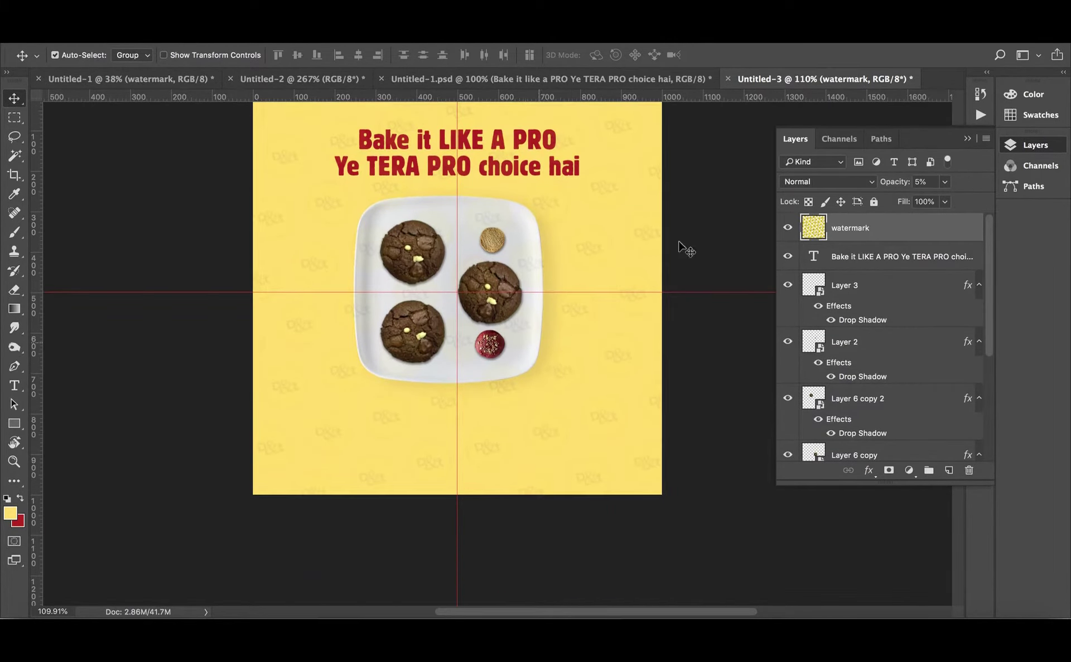
{"action": "key", "text": "2"}
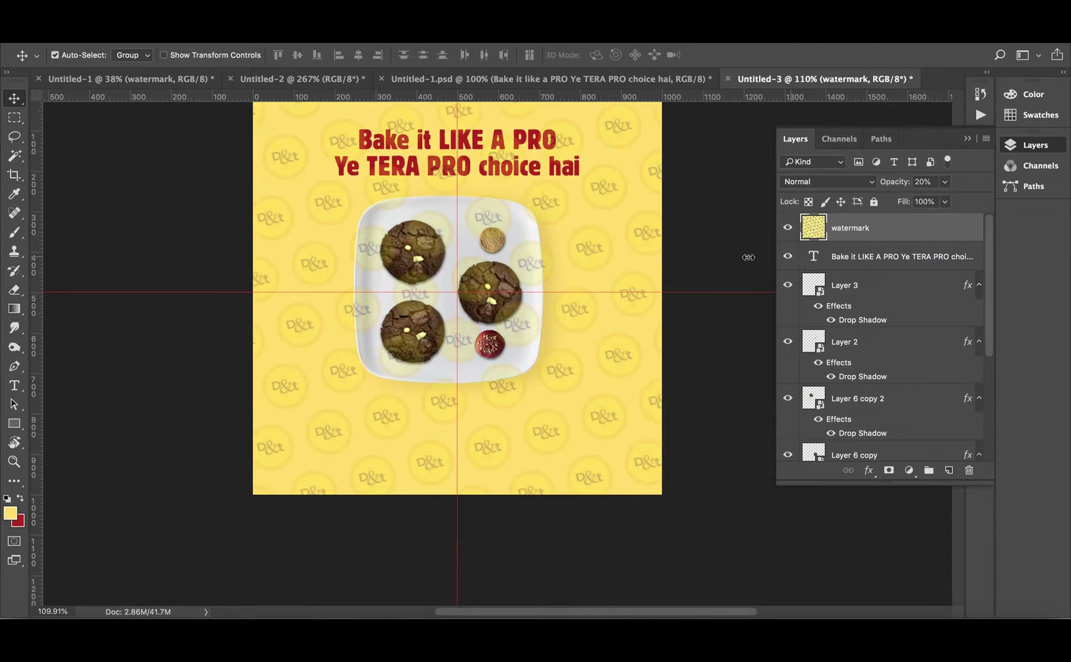
{"action": "key", "text": "1"}
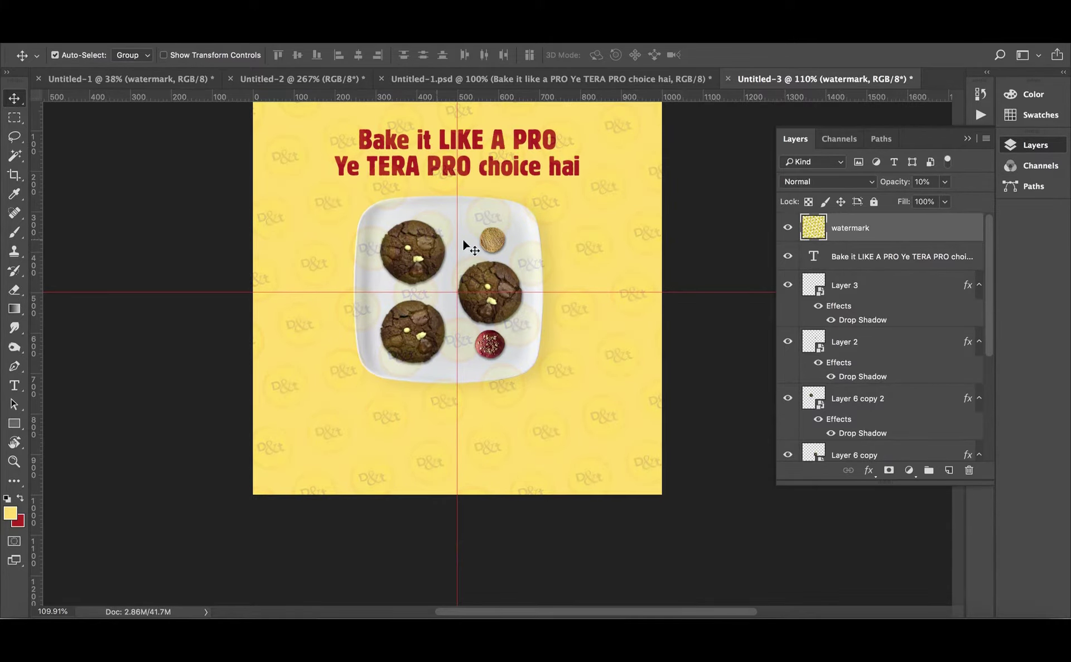
{"action": "scroll", "coordinate": [474, 242], "scroll_direction": "up", "scroll_amount": 2}
Bring The E-Cook Book logo into the yellow ad and centre it horizontally with the Background.
{"action": "left_click", "coordinate": [177, 83]}
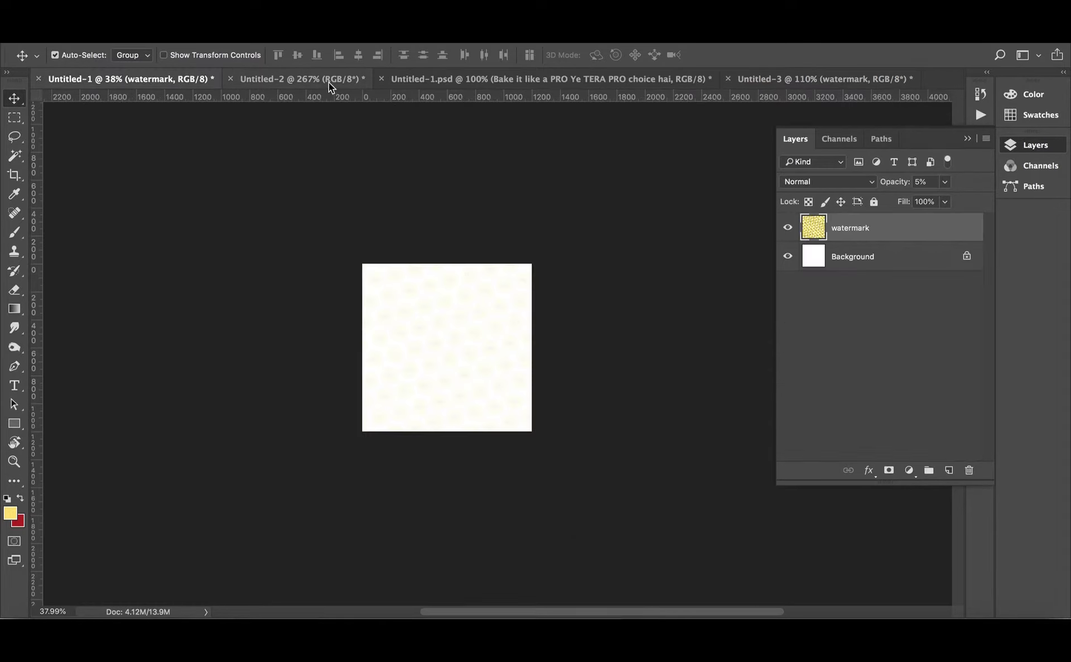
{"action": "left_click", "coordinate": [315, 81]}
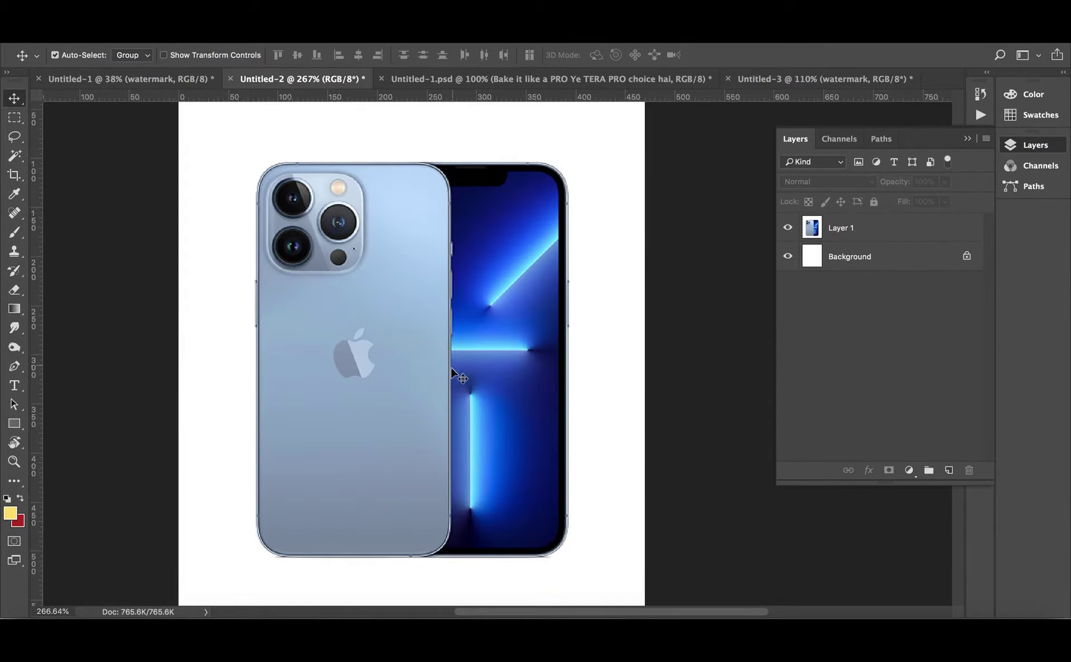
{"action": "left_click", "coordinate": [461, 83]}
{"action": "mouse_move", "coordinate": [579, 380]}
{"action": "left_mouse_down"}
{"action": "mouse_move", "coordinate": [599, 49]}
{"action": "mouse_move", "coordinate": [406, 442]}
{"action": "left_mouse_up"}
{"action": "left_click", "coordinate": [677, 356]}
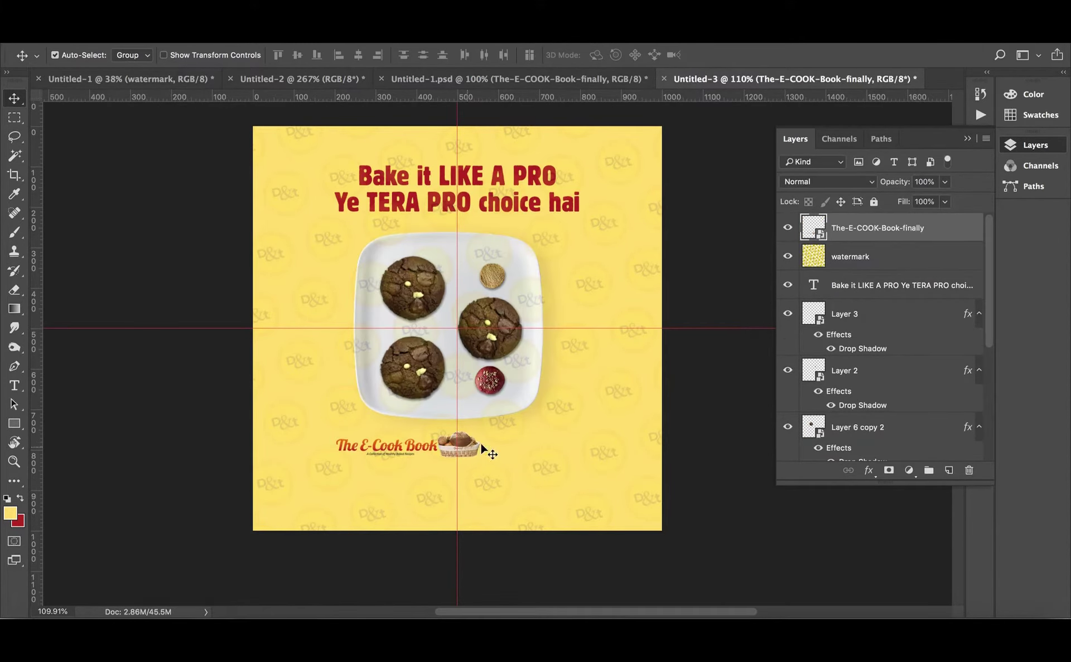
{"action": "scroll", "coordinate": [898, 329], "scroll_direction": "down", "scroll_amount": 5}
{"action": "left_click", "coordinate": [870, 446], "text": "ctrl"}
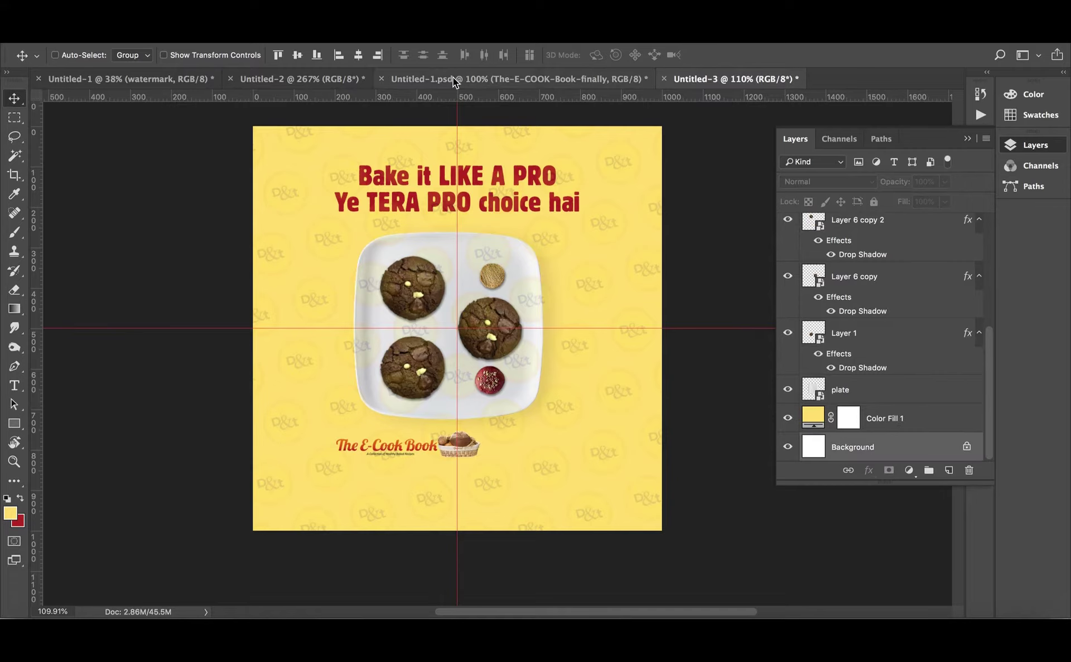
{"action": "left_click", "coordinate": [358, 55]}
Bring the website text into the yellow ad and fill it with dark brown sampled from a cookie.
{"action": "left_click", "coordinate": [292, 79]}
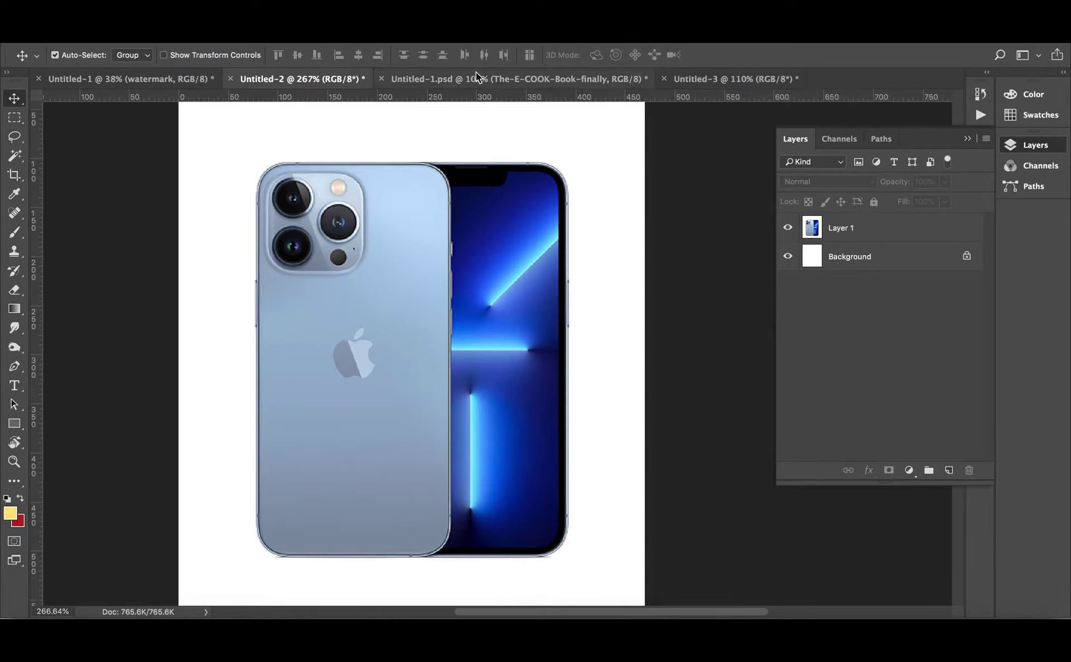
{"action": "left_click", "coordinate": [519, 79]}
{"action": "mouse_move", "coordinate": [485, 441]}
{"action": "left_mouse_down"}
{"action": "mouse_move", "coordinate": [694, 84]}
{"action": "mouse_move", "coordinate": [514, 479]}
{"action": "left_mouse_up"}
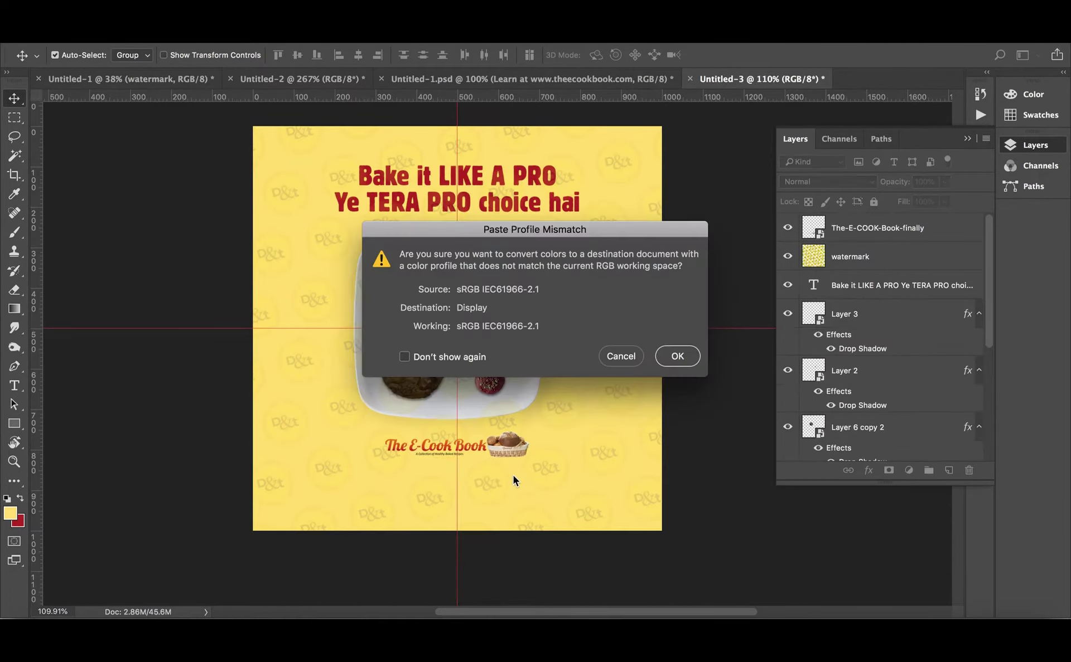
{"action": "left_click", "coordinate": [677, 356]}
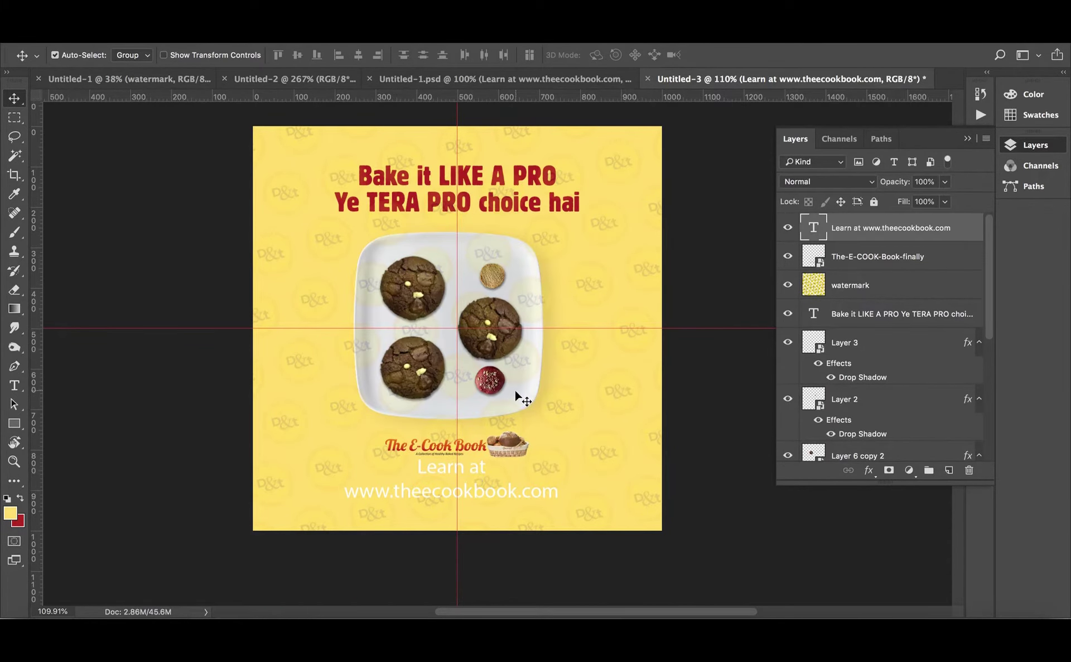
{"action": "key", "text": "i"}
{"action": "left_click_drag", "start_coordinate": [502, 351], "coordinate": [493, 348]}
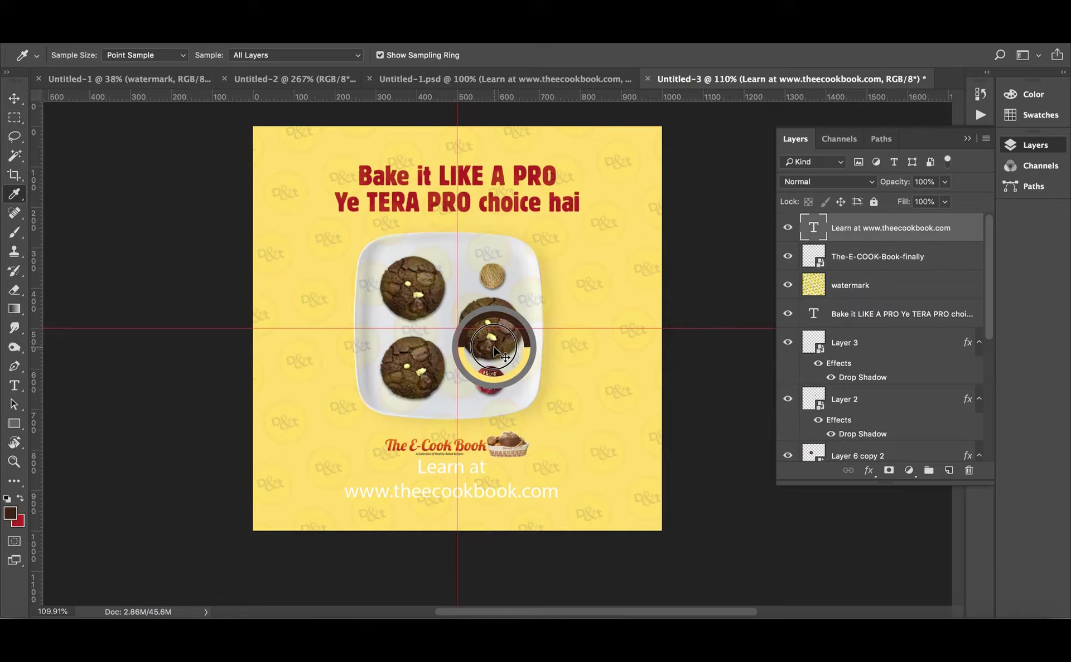
{"action": "key", "text": "v"}
{"action": "key", "text": "alt+BackSpace"}
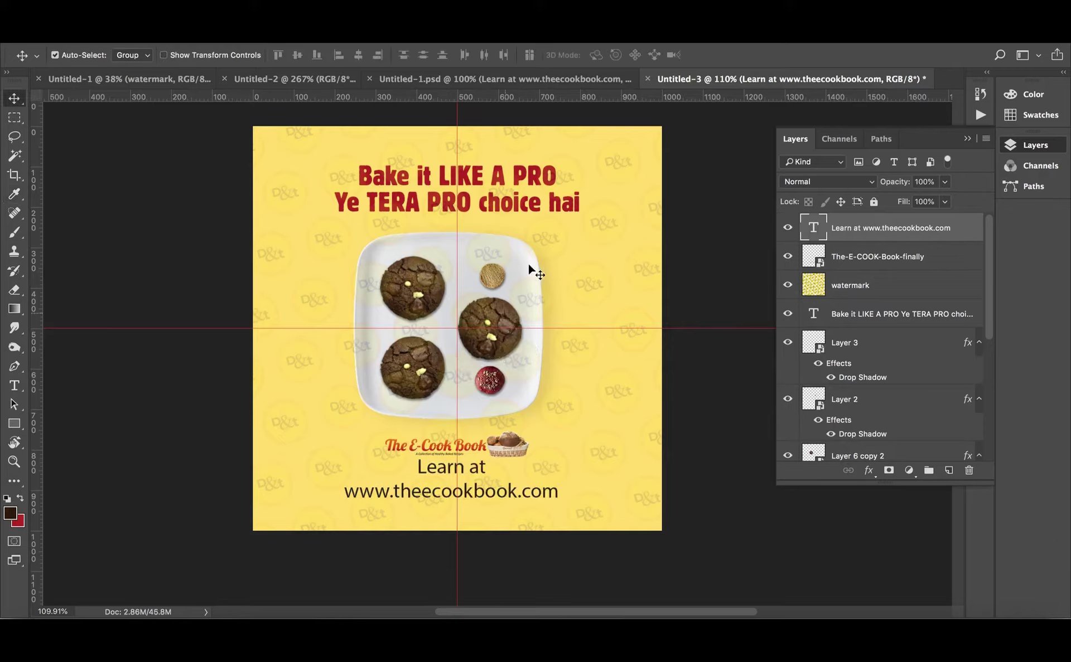
{"action": "left_click", "coordinate": [868, 293]}
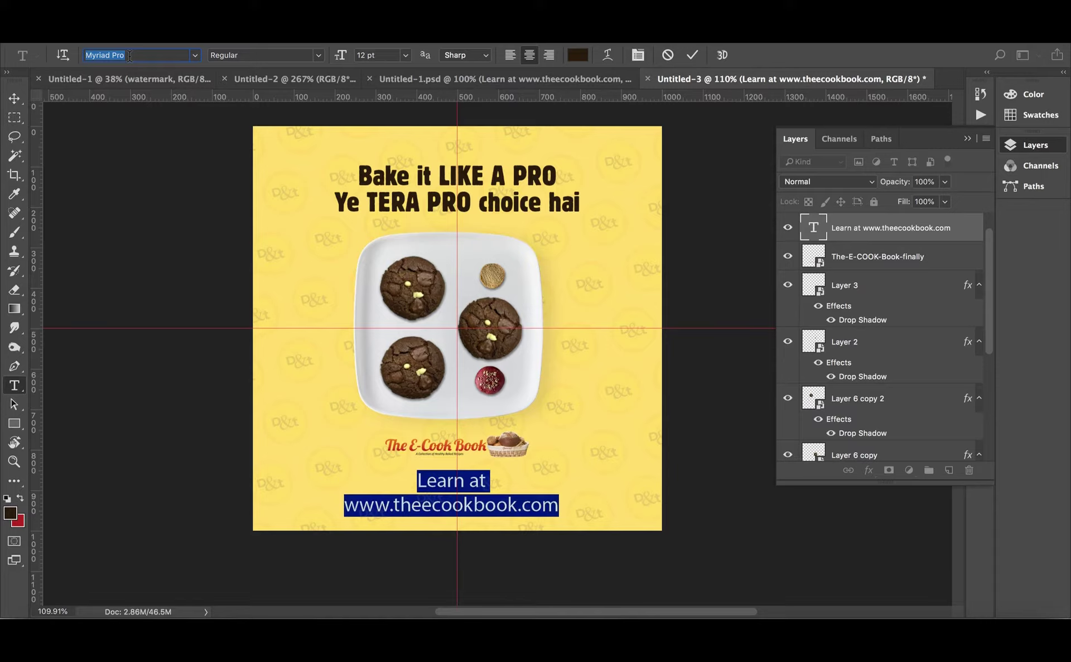
Change the website text font to Inter Regular.
{"action": "left_click", "coordinate": [496, 507]}
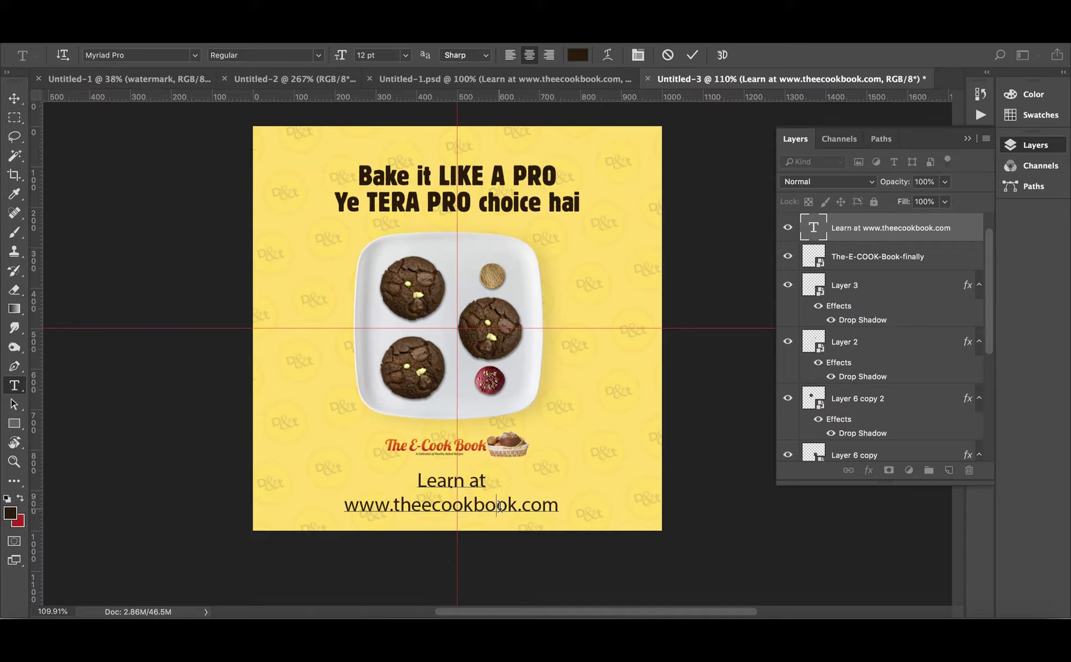
{"action": "key", "text": "ctrl+a"}
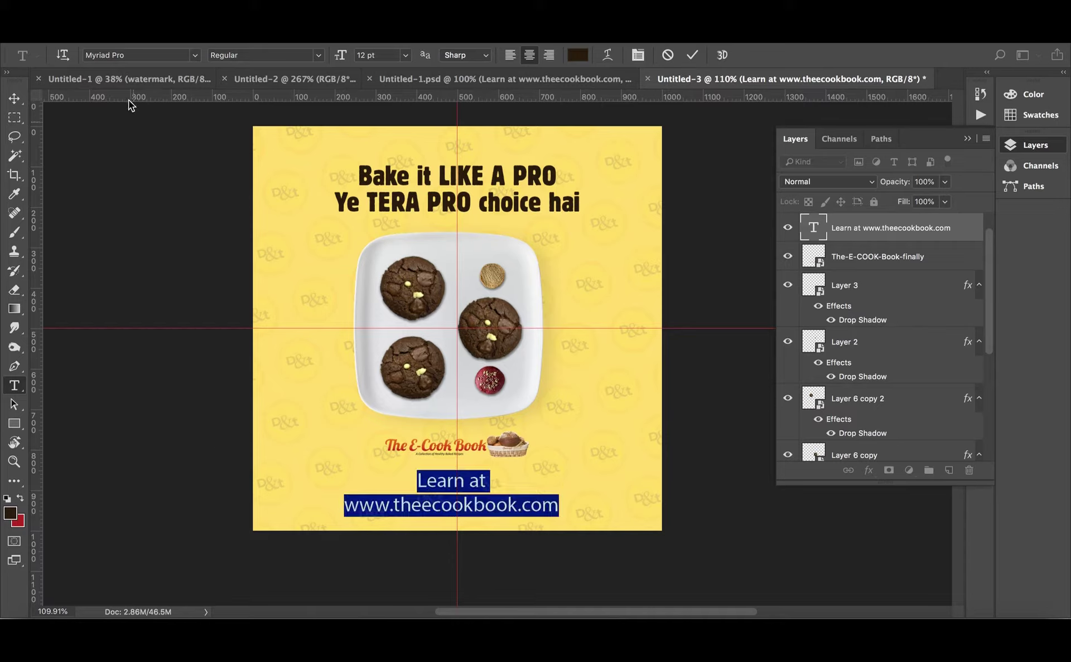
{"action": "left_click", "coordinate": [127, 56]}
{"action": "type", "text": "INTER"}
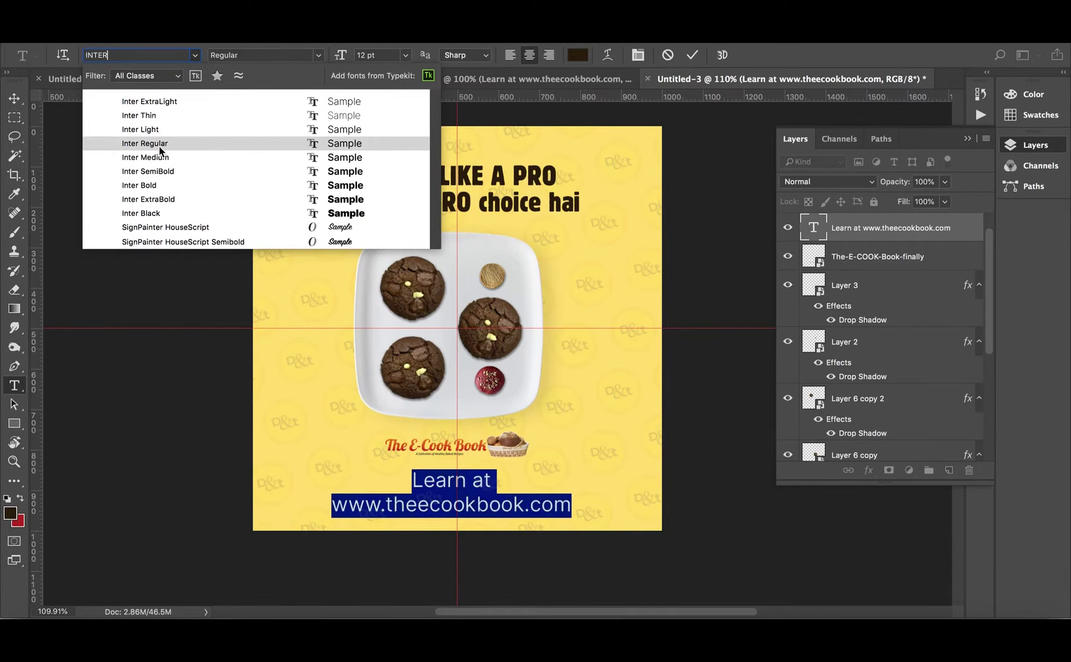
{"action": "left_click", "coordinate": [221, 309]}
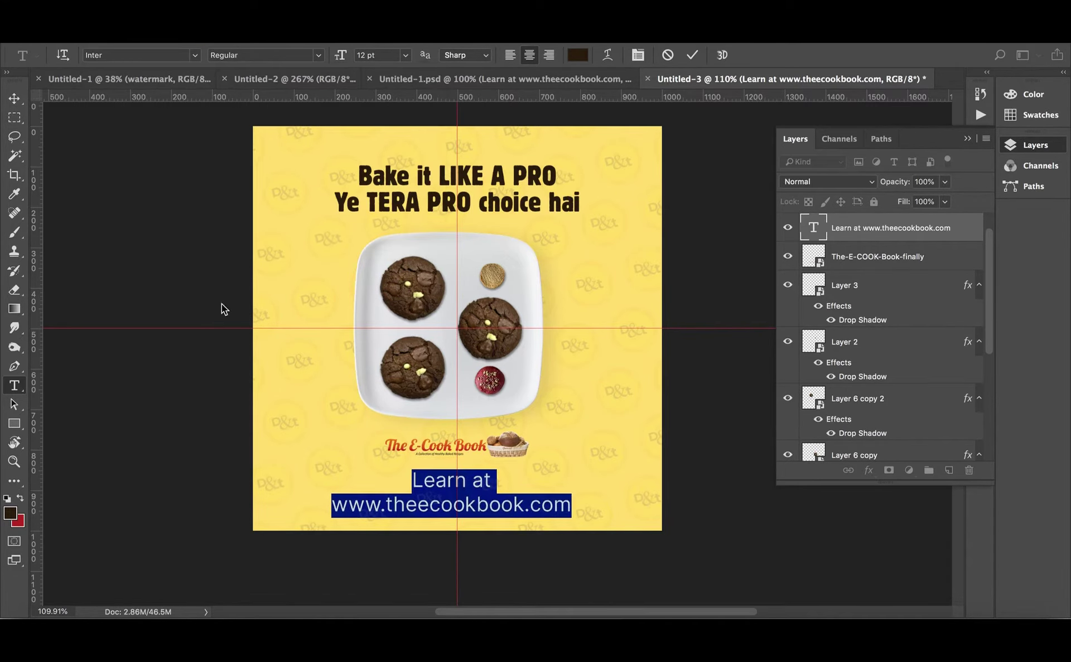
Shrink the website text to 8 pt, tighten its line spacing, and nudge it up.
{"action": "left_click", "coordinate": [410, 494]}
{"action": "double_click", "coordinate": [442, 505]}
{"action": "double_click", "coordinate": [440, 480]}
{"action": "triple_click", "coordinate": [446, 486]}
{"action": "key", "text": "ctrl+shift+comma"}
{"action": "key", "text": "ctrl+shift+comma"}
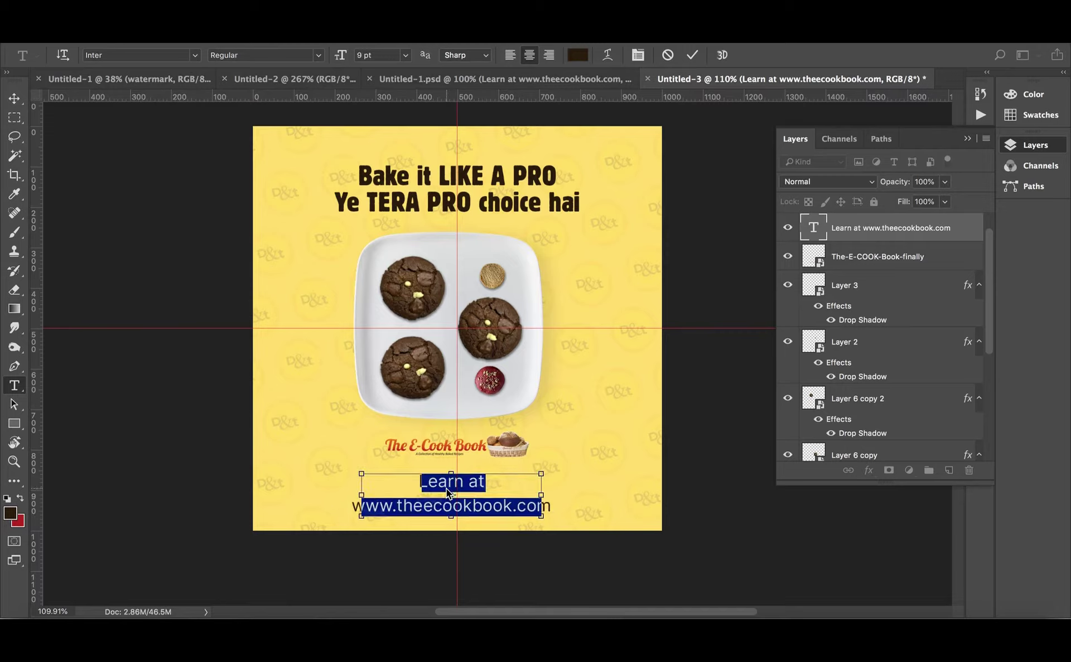
{"action": "key", "text": "ctrl+shift+comma"}
{"action": "key", "text": "ctrl+shift+comma"}
{"action": "key", "text": "alt+Up"}
{"action": "key", "text": "alt+Up"}
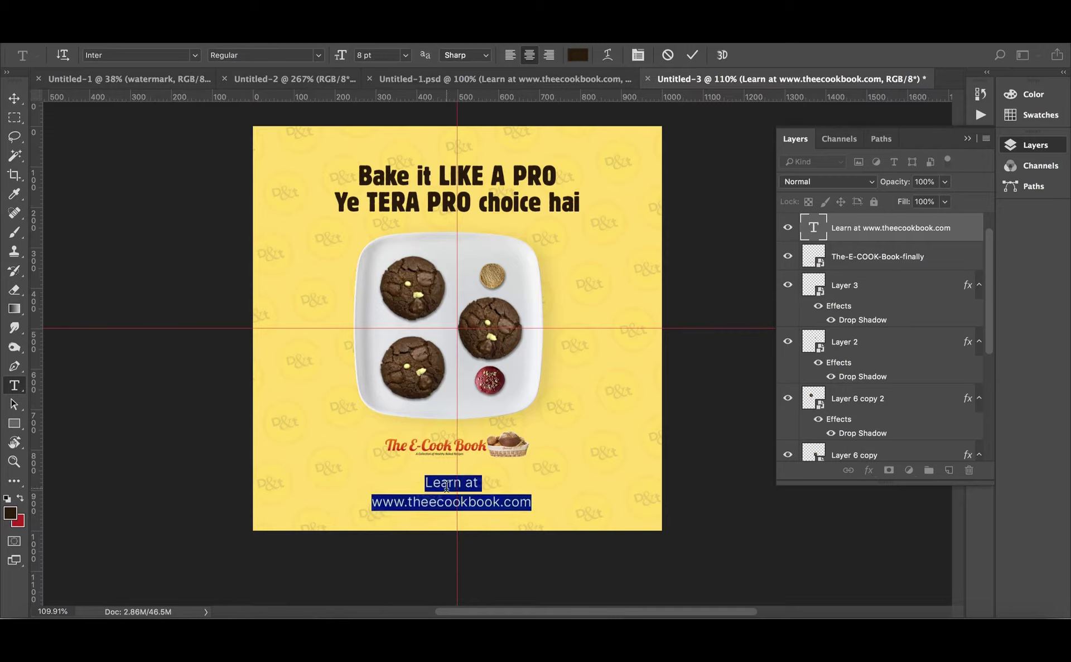
{"action": "double_click", "coordinate": [446, 484]}
{"action": "left_click", "coordinate": [551, 565]}
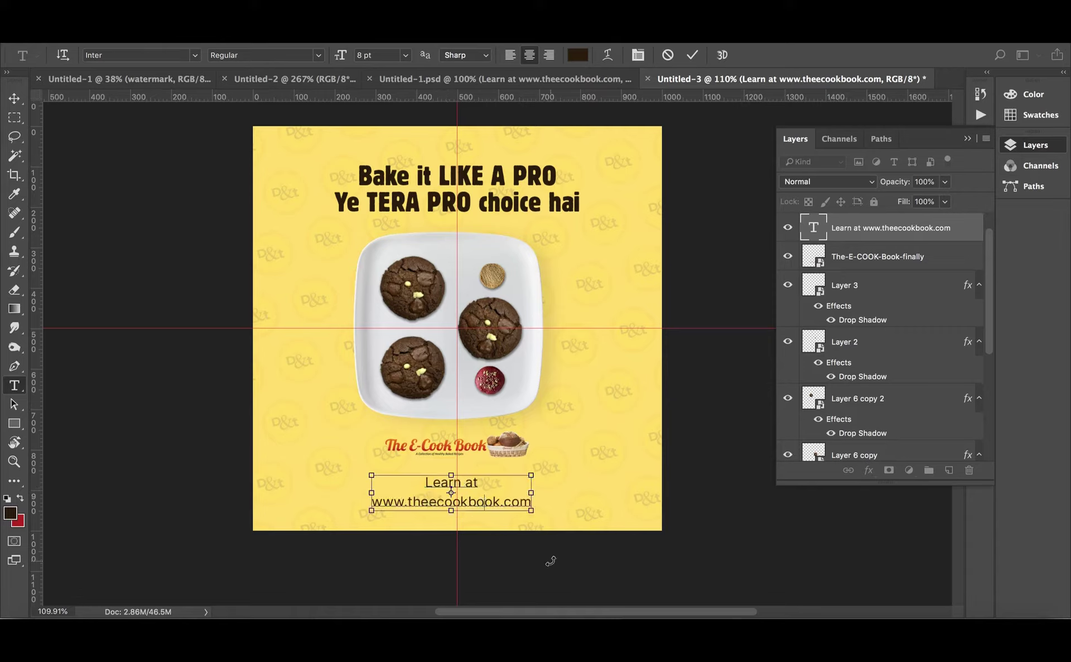
{"action": "key", "text": "v"}
{"action": "key", "text": "Up"}
{"action": "key", "text": "Up"}
{"action": "key", "text": "Up"}
{"action": "key", "text": "Up"}
{"action": "key", "text": "Up"}
{"action": "key", "text": "Up"}
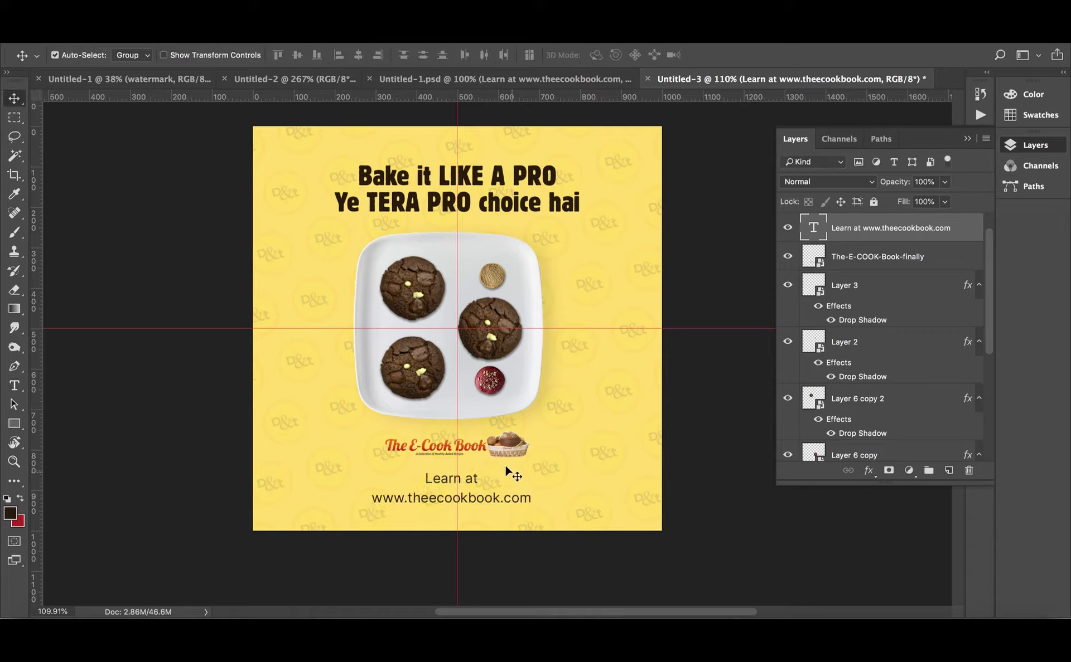
{"action": "left_click", "coordinate": [504, 444]}
Enlarge the E-Cook Book logo and lower it slightly.
{"action": "mouse_move", "coordinate": [504, 444]}
{"action": "left_mouse_down"}
{"action": "mouse_move", "coordinate": [503, 455]}
{"action": "mouse_move", "coordinate": [544, 434]}
{"action": "left_mouse_up"}
{"action": "key", "text": "ctrl+t"}
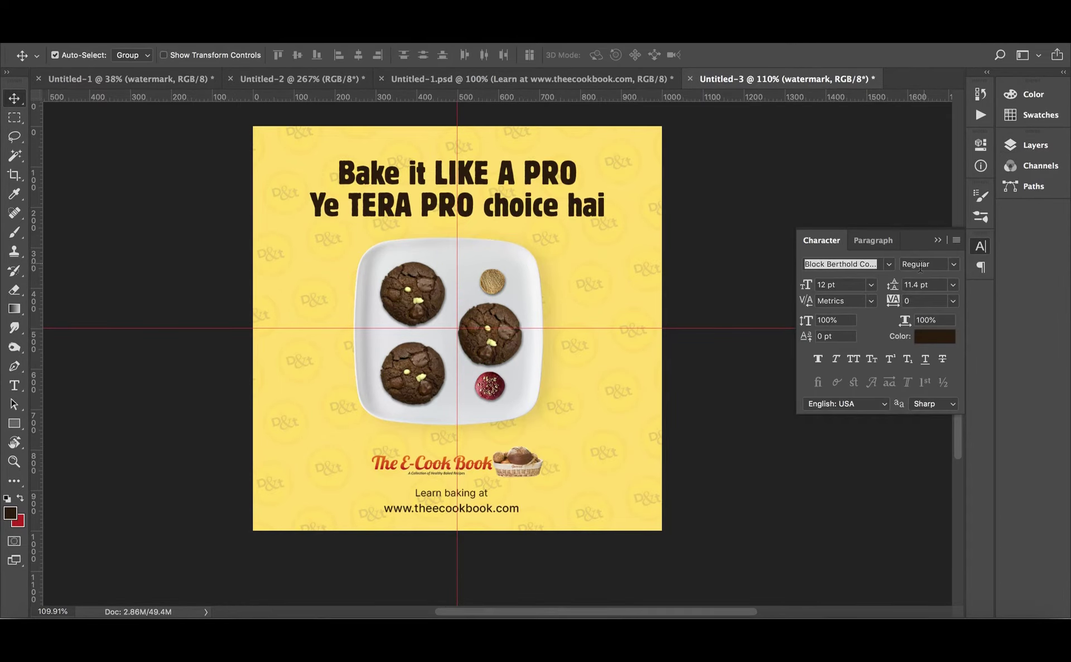
{"action": "left_click", "coordinate": [944, 241]}
{"action": "left_click", "coordinate": [1036, 145]}
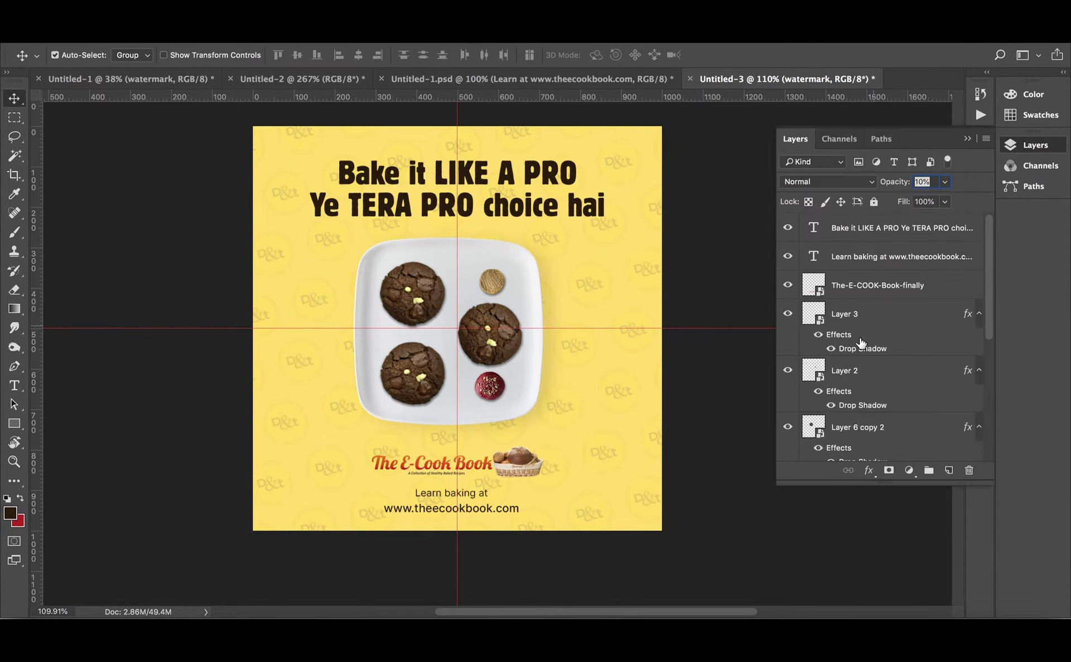
Select Color Fill 1 and set the foreground colour to the background's yellow ffe17f.
{"action": "left_click", "coordinate": [887, 428]}
{"action": "left_click", "coordinate": [883, 391]}
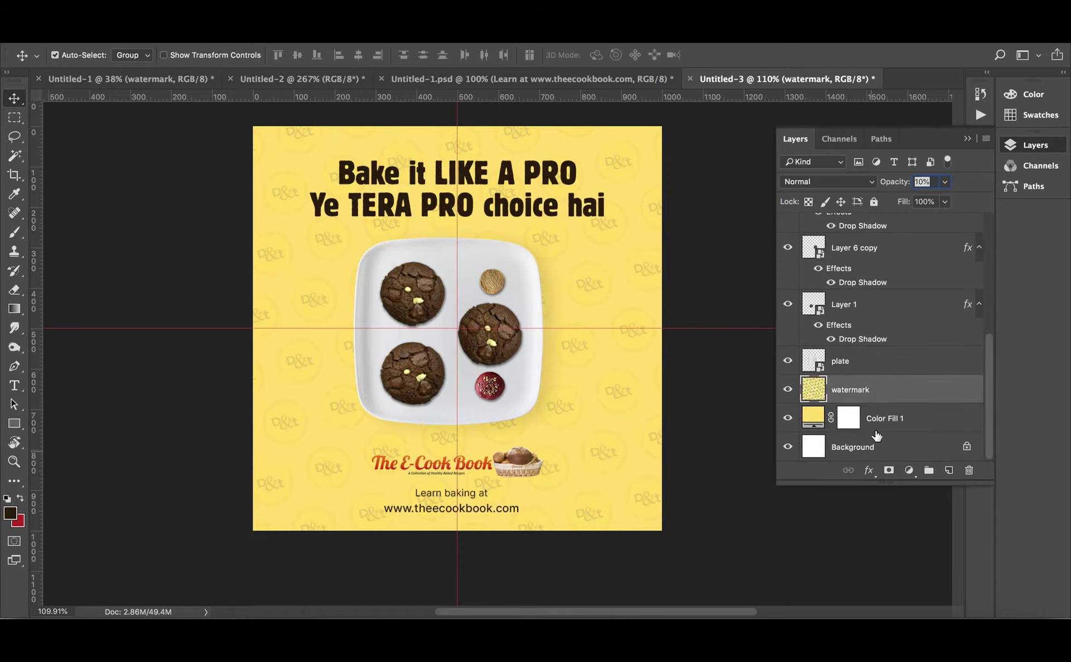
{"action": "left_click", "coordinate": [886, 418]}
{"action": "left_click", "coordinate": [15, 513]}
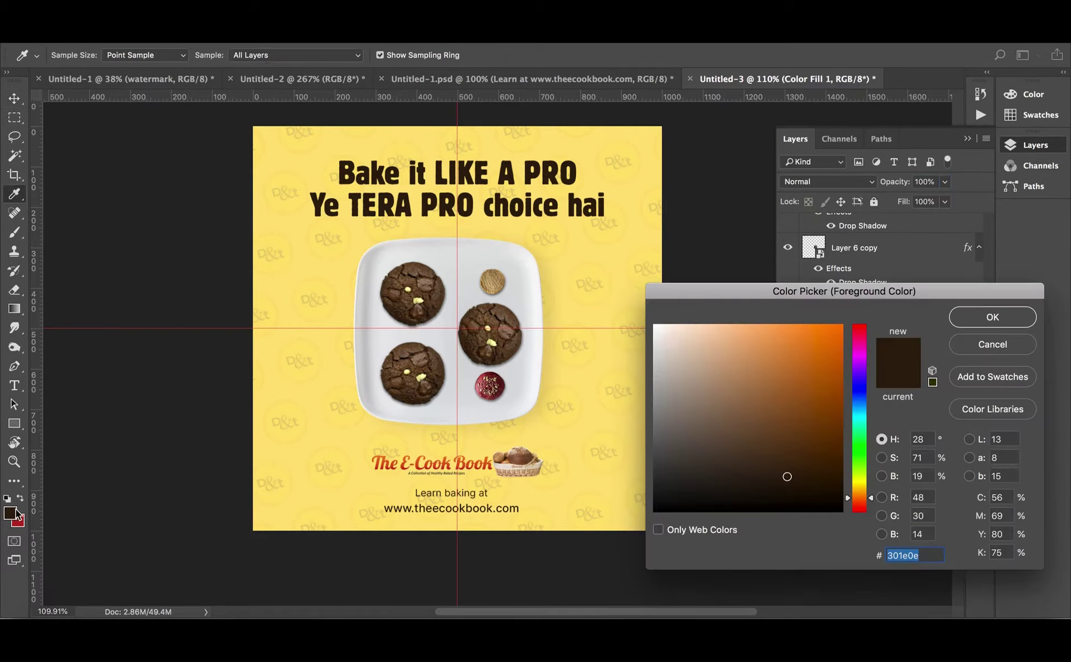
{"action": "left_click", "coordinate": [628, 241]}
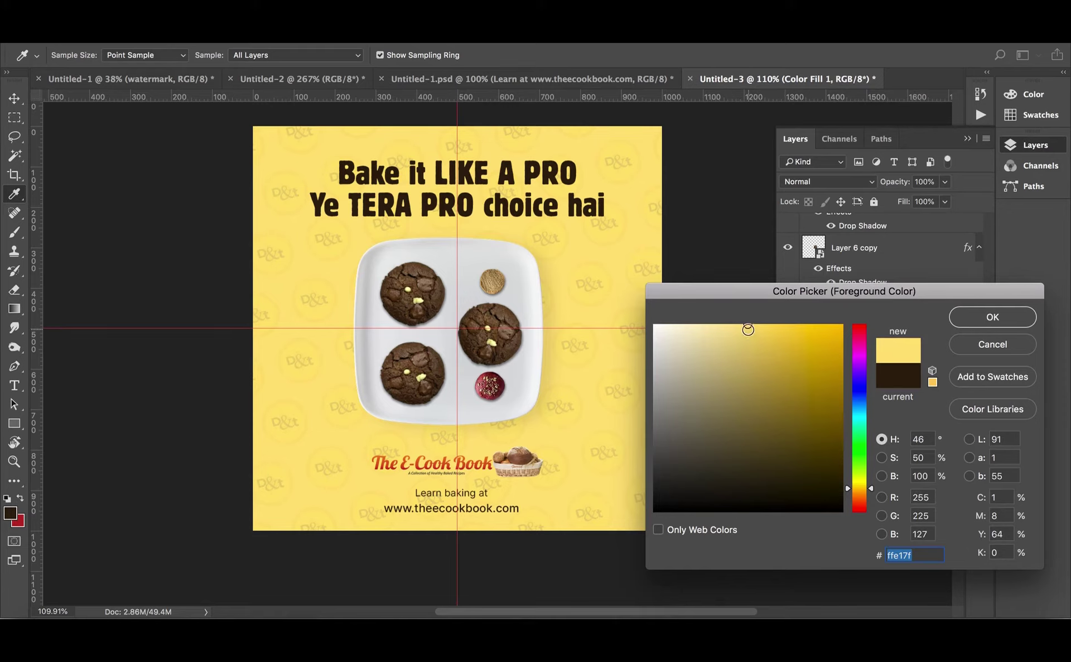
{"action": "left_click_drag", "start_coordinate": [748, 330], "coordinate": [781, 343]}
{"action": "left_click", "coordinate": [991, 317]}
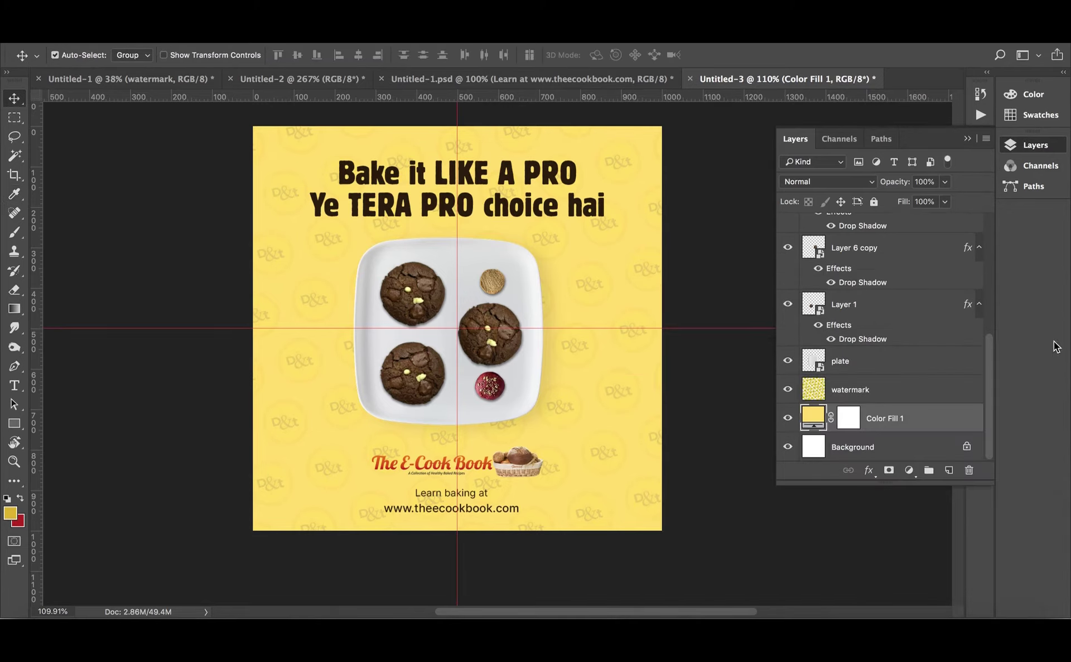
Create Layer 4 and trial yellow bokeh dabs with a 1300 brush, then undo them.
{"action": "key", "text": "ctrl+shift+n"}
{"action": "key", "text": "Return"}
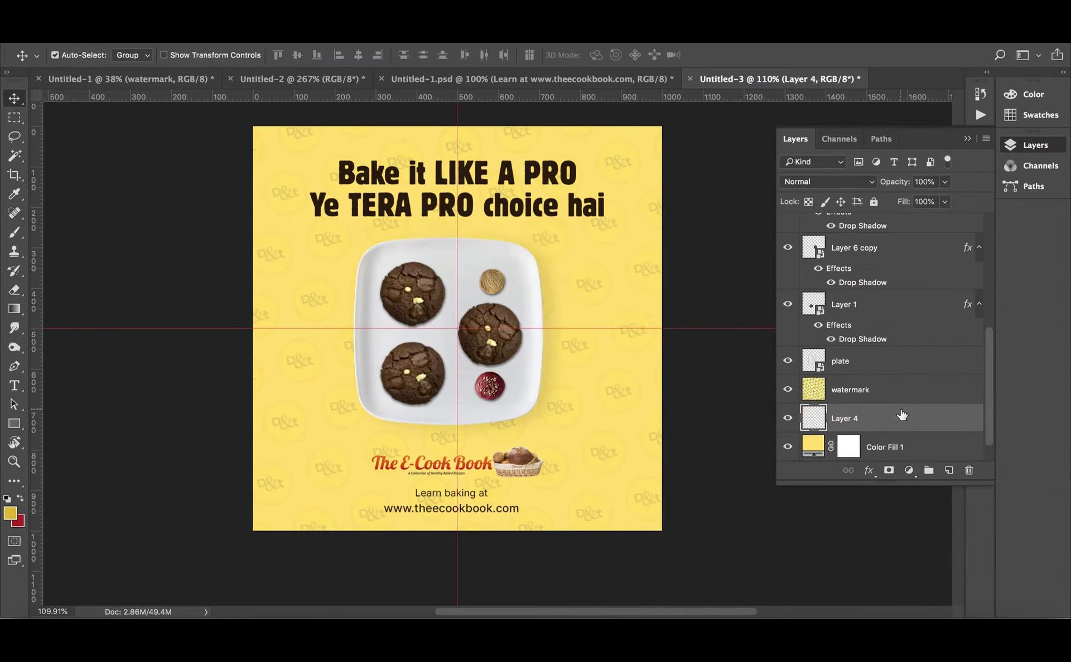
{"action": "key", "text": "b"}
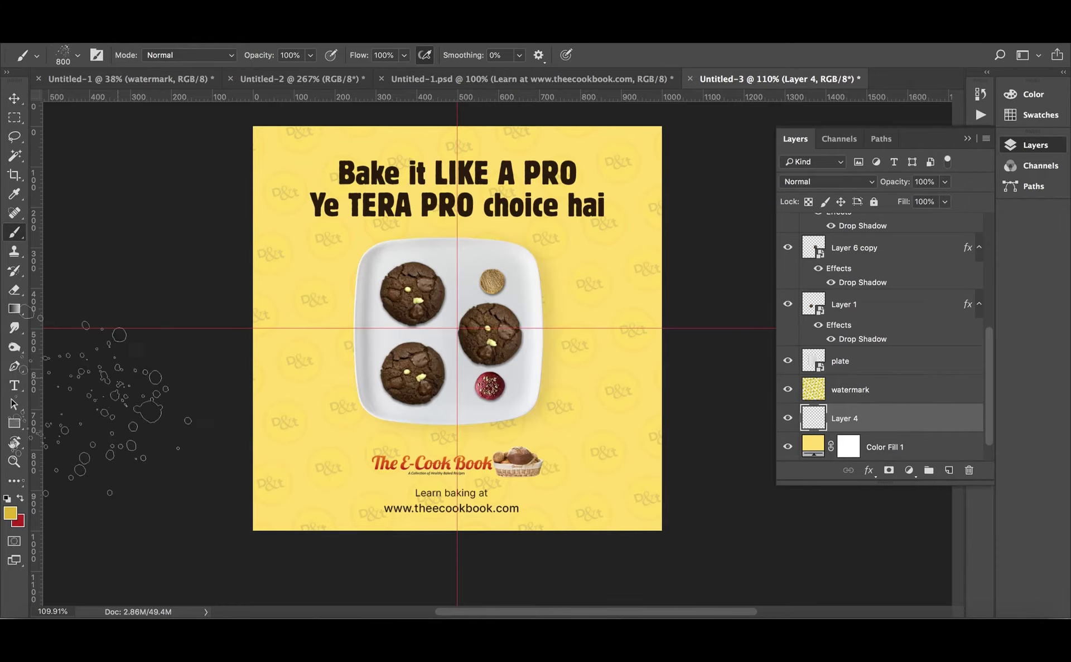
{"action": "key", "text": "bracketright"}
{"action": "key", "text": "bracketright"}
{"action": "key", "text": "bracketright"}
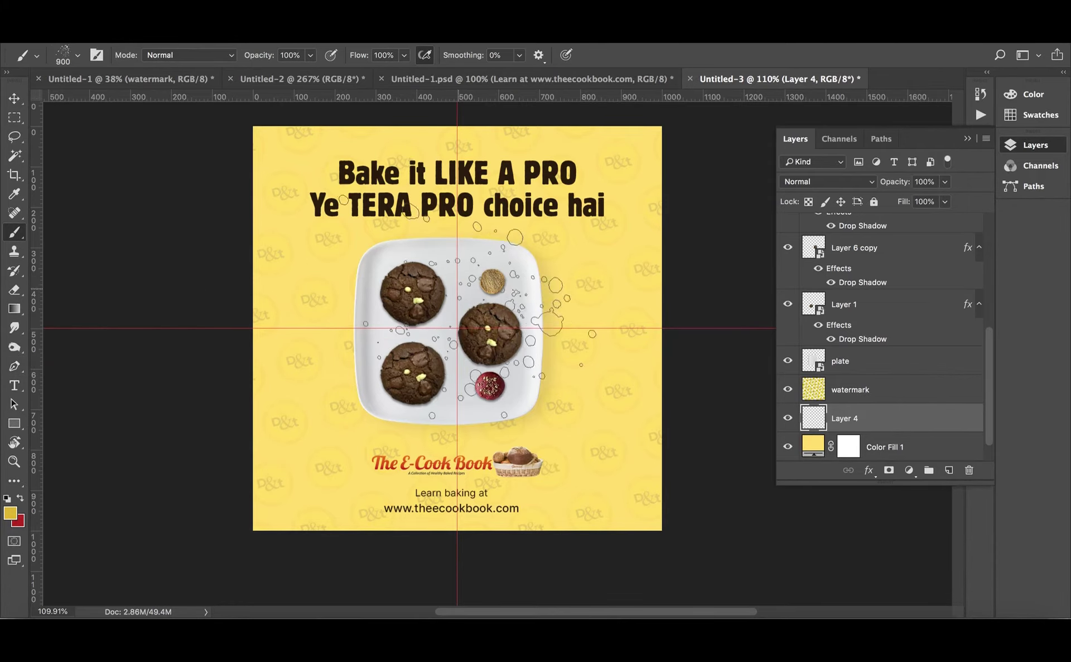
{"action": "left_click_drag", "start_coordinate": [469, 285], "coordinate": [407, 301]}
{"action": "left_click_drag", "start_coordinate": [435, 256], "coordinate": [586, 418]}
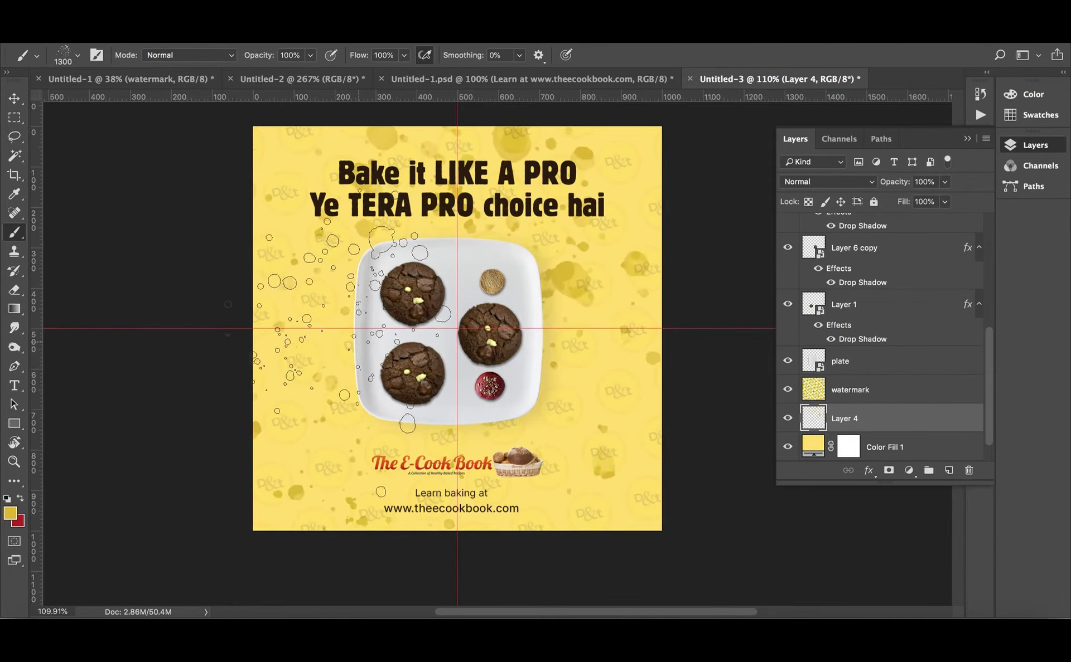
{"action": "key", "text": "ctrl+z"}
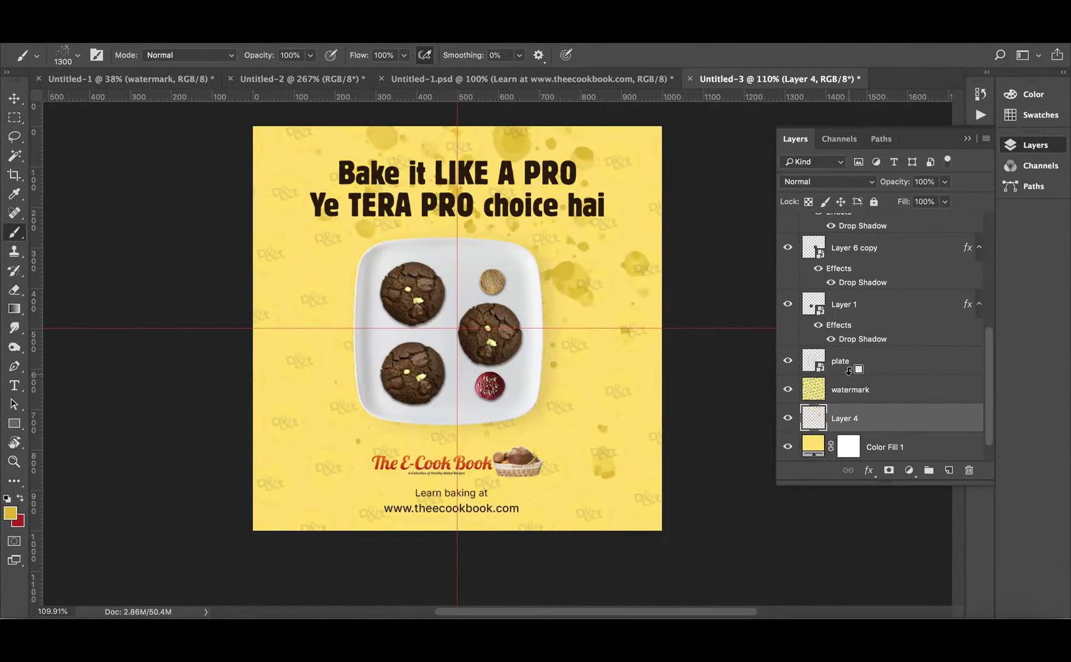
{"action": "key", "text": "ctrl+z"}
Set the foreground to a pale light yellow and shrink the brush to 800.
{"action": "left_click", "coordinate": [10, 512]}
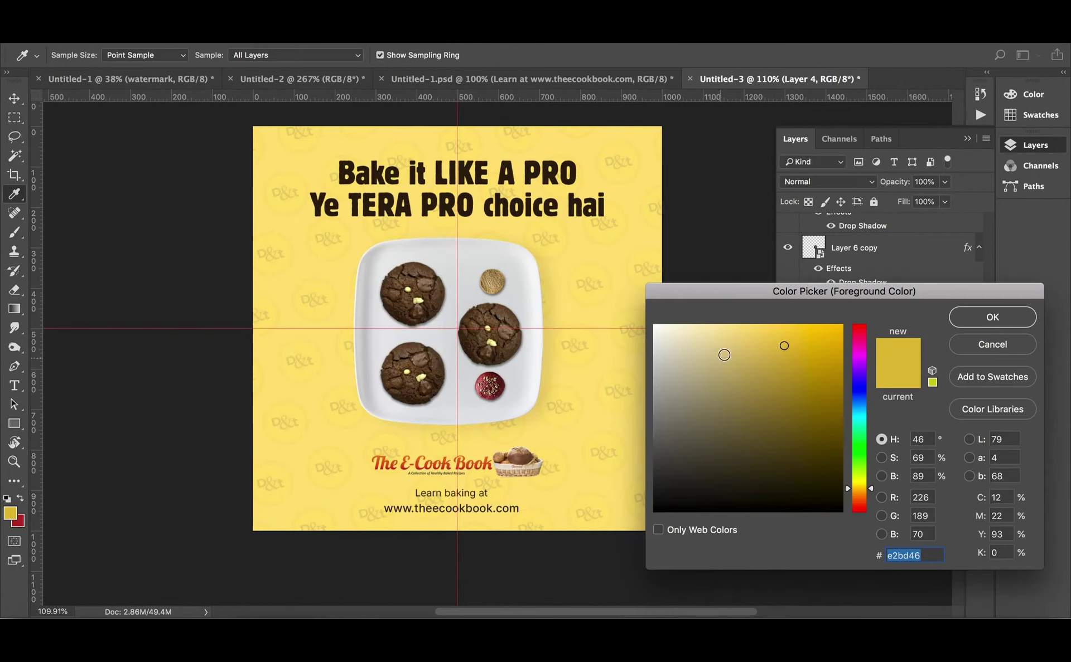
{"action": "left_click", "coordinate": [610, 304]}
{"action": "left_click_drag", "start_coordinate": [761, 341], "coordinate": [719, 325]}
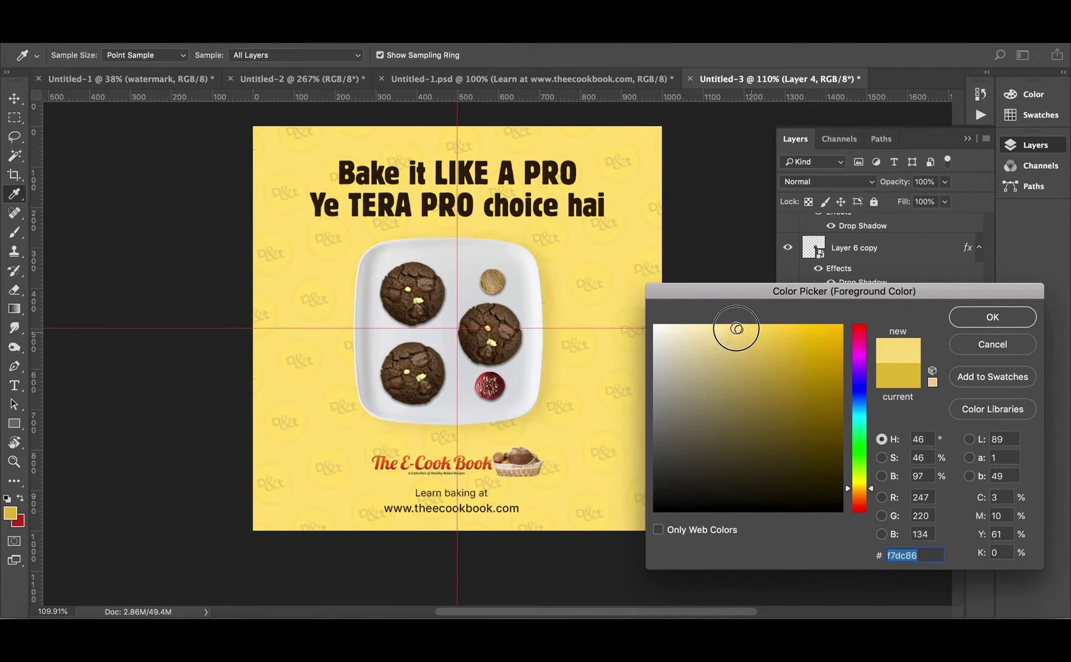
{"action": "left_click", "coordinate": [1002, 321]}
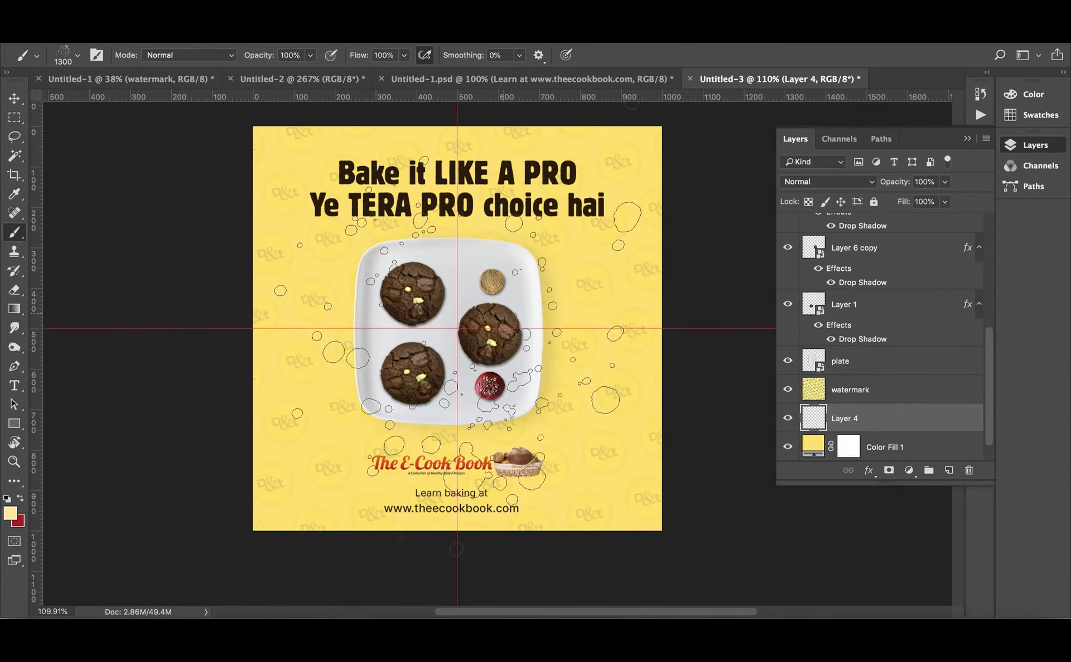
{"action": "key", "text": "bracketleft"}
{"action": "key", "text": "bracketleft"}
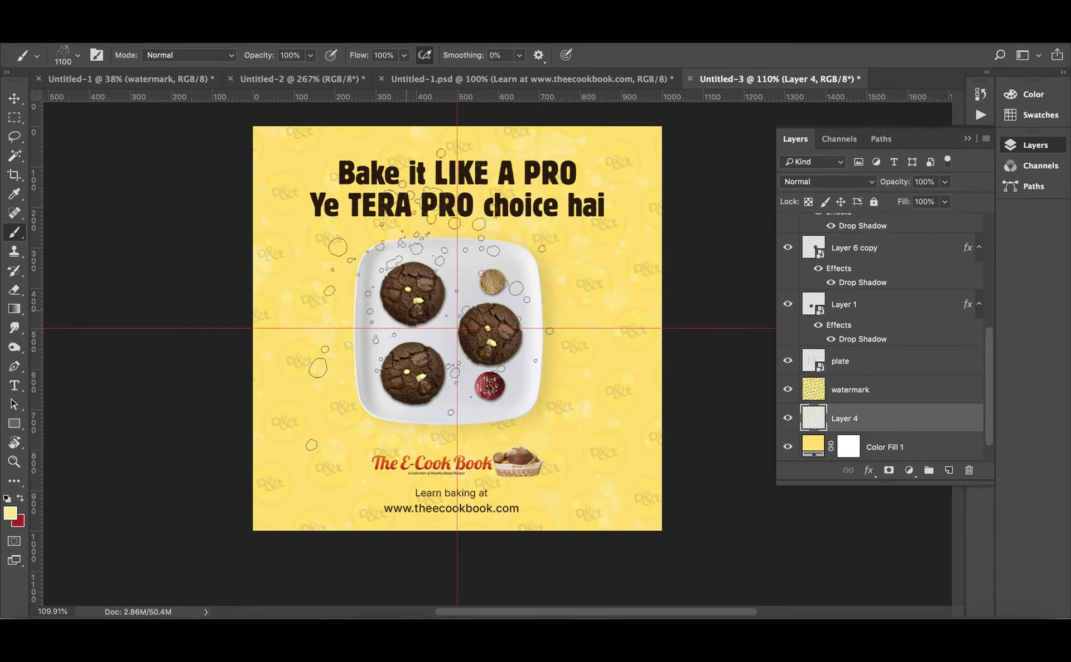
{"action": "key", "text": "bracketleft"}
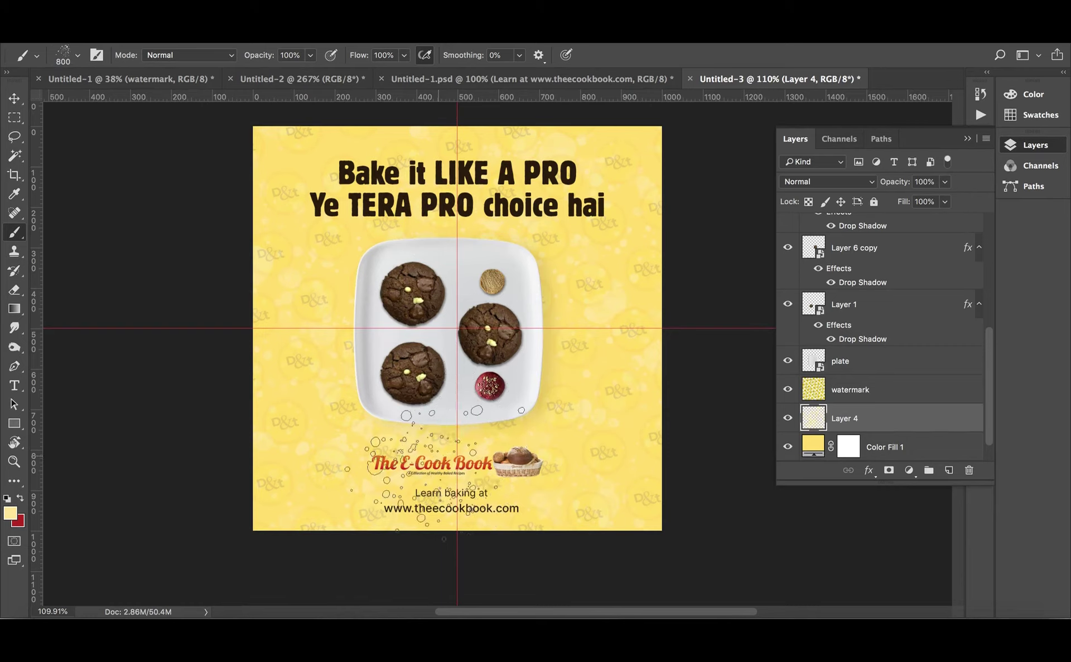
{"action": "key", "text": "bracketleft"}
{"action": "key", "text": "bracketleft"}
{"action": "key", "text": "bracketleft"}
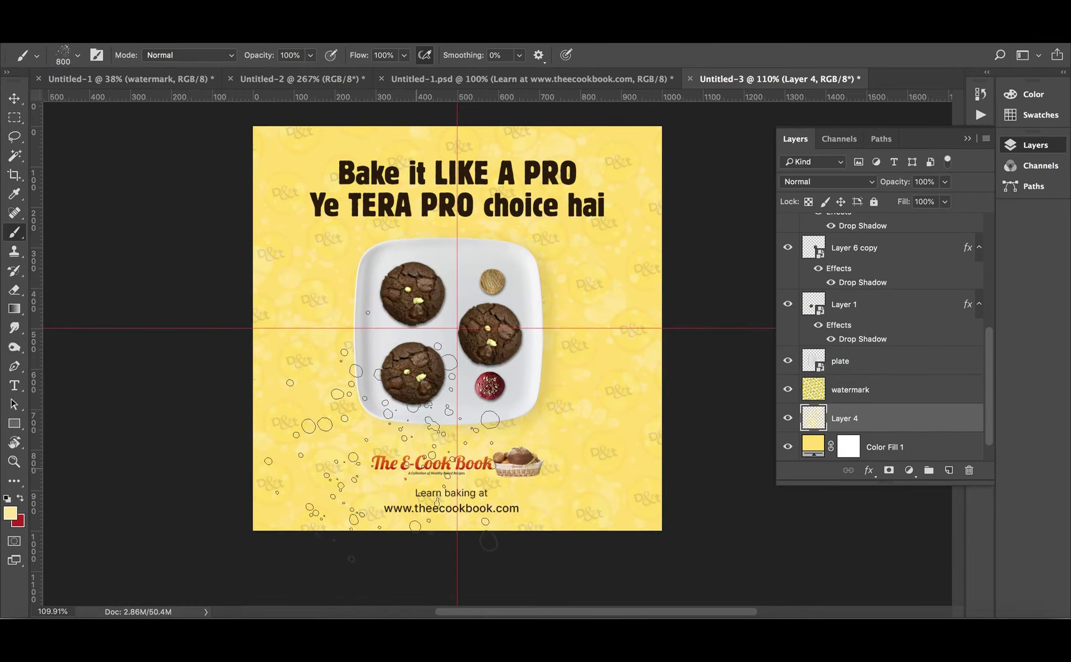
Hide the guides and lower the watermark layer's opacity to 5%.
{"action": "key", "text": "v"}
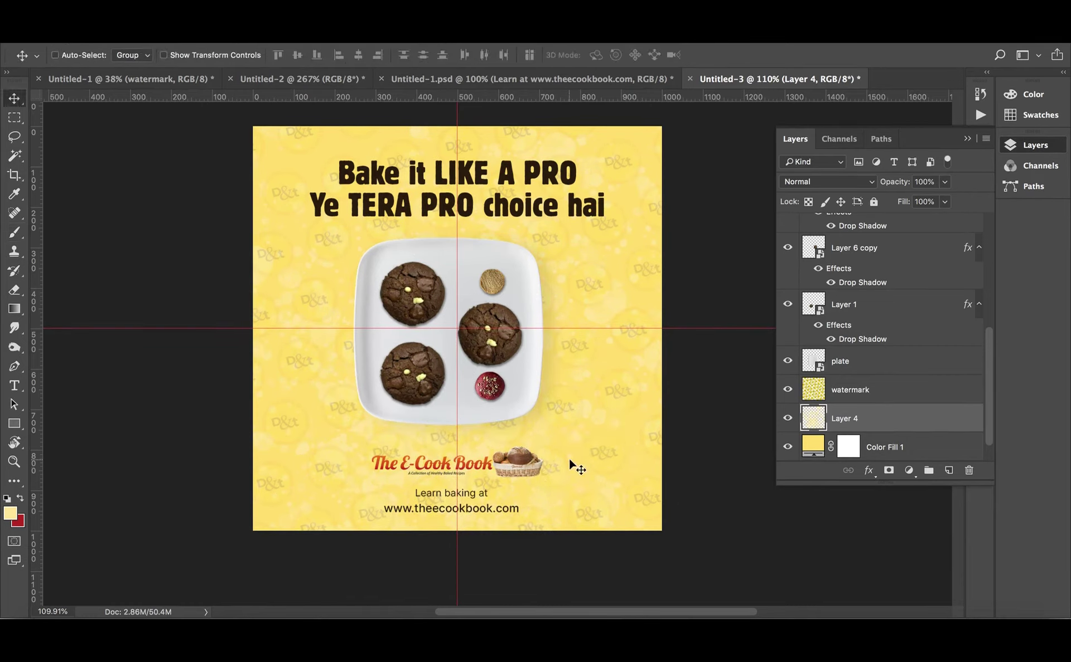
{"action": "key", "text": "ctrl+semicolon"}
{"action": "left_click", "coordinate": [597, 294]}
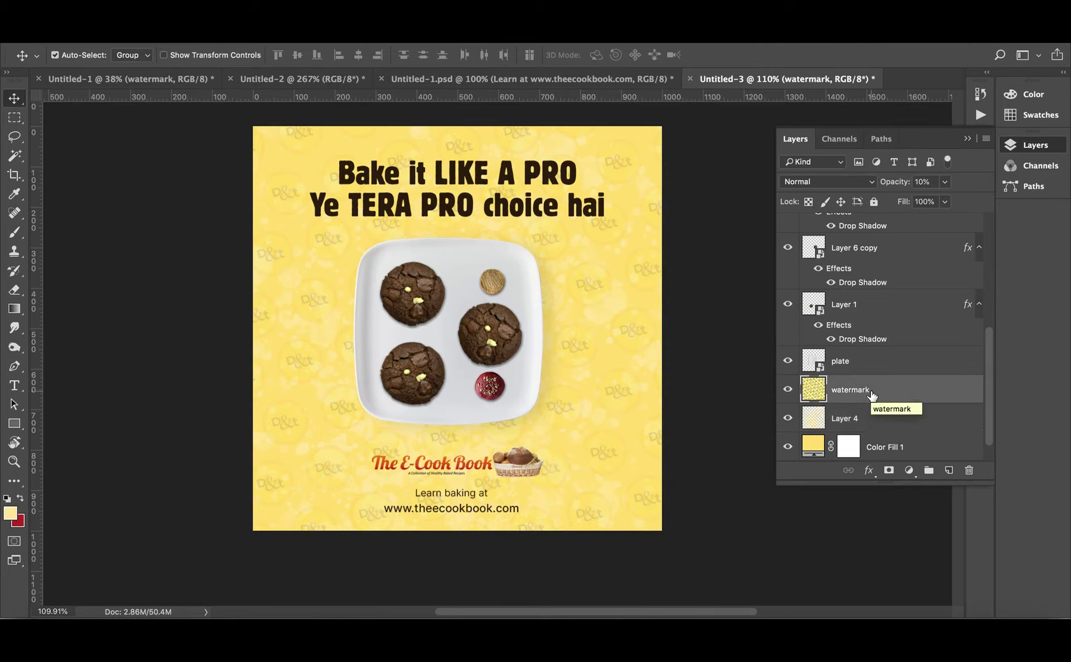
{"action": "key", "text": "0"}
{"action": "key", "text": "5"}
{"action": "left_click", "coordinate": [709, 394]}
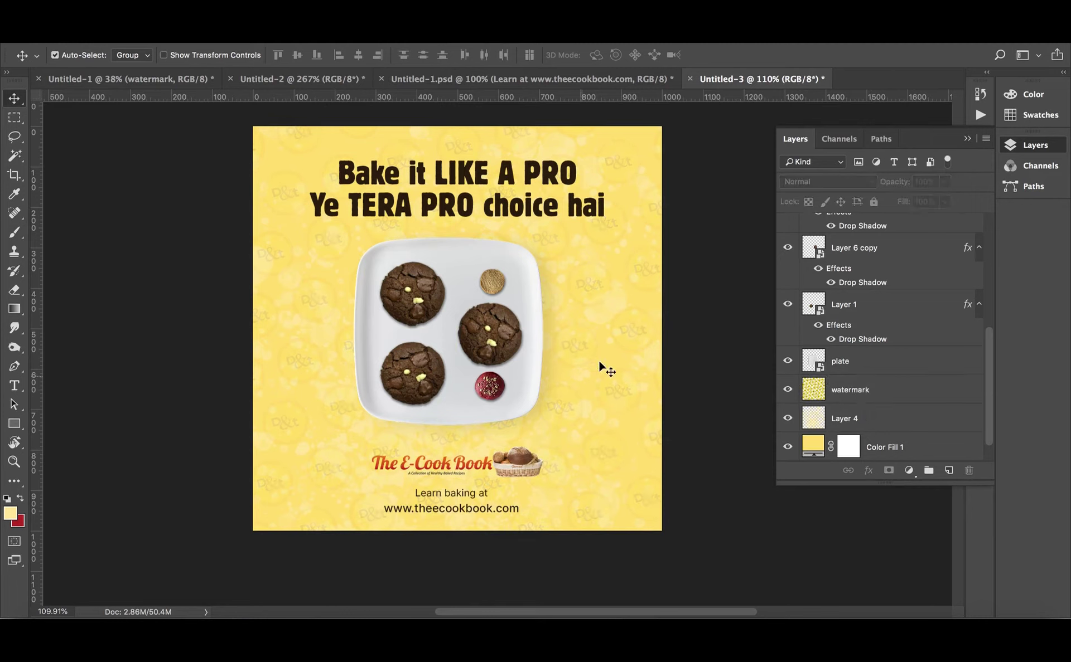
{"action": "left_click", "coordinate": [602, 368]}
Create Layer 5 with an 800 brush, then set up the Gradient tool with a white foreground.
{"action": "key", "text": "ctrl+shift+n"}
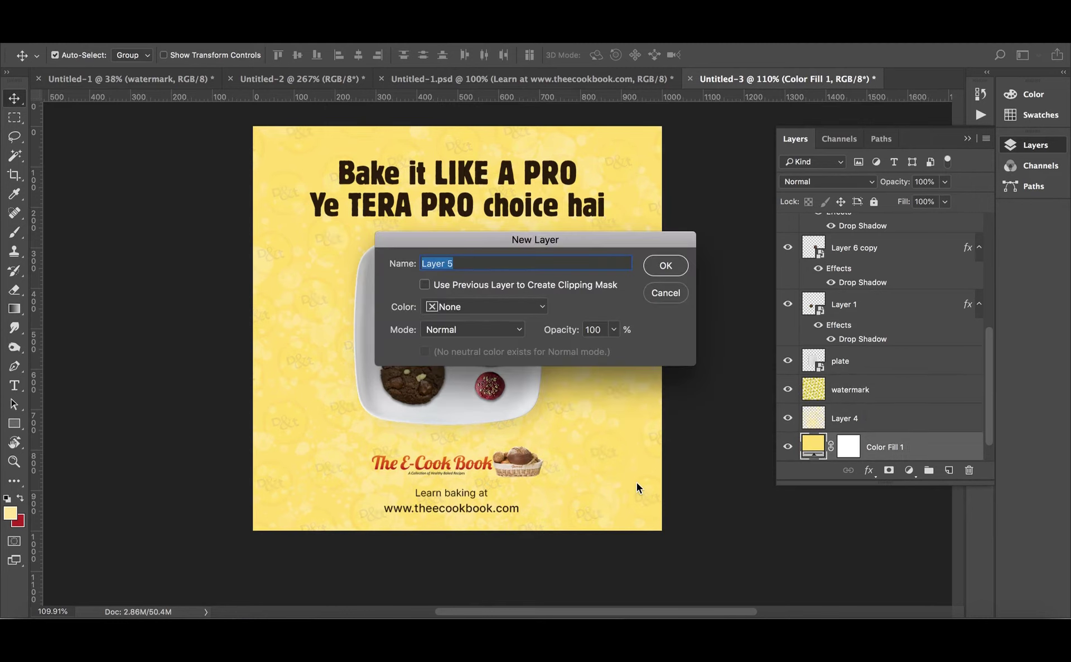
{"action": "key", "text": "Return"}
{"action": "key", "text": "b"}
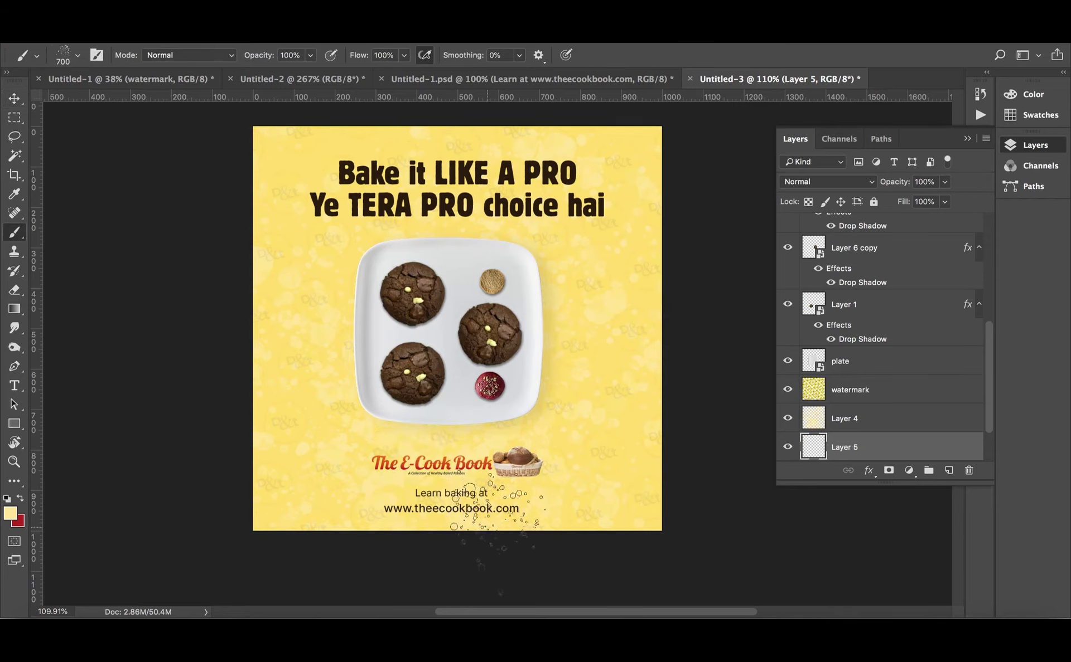
{"action": "key", "text": "bracketright"}
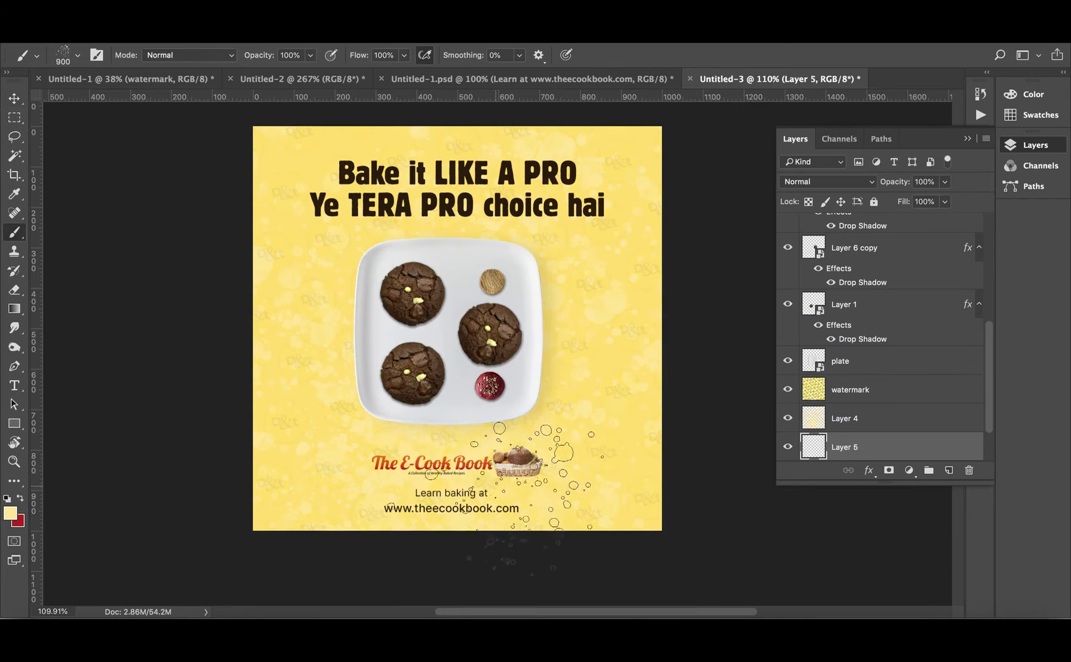
{"action": "key", "text": "g"}
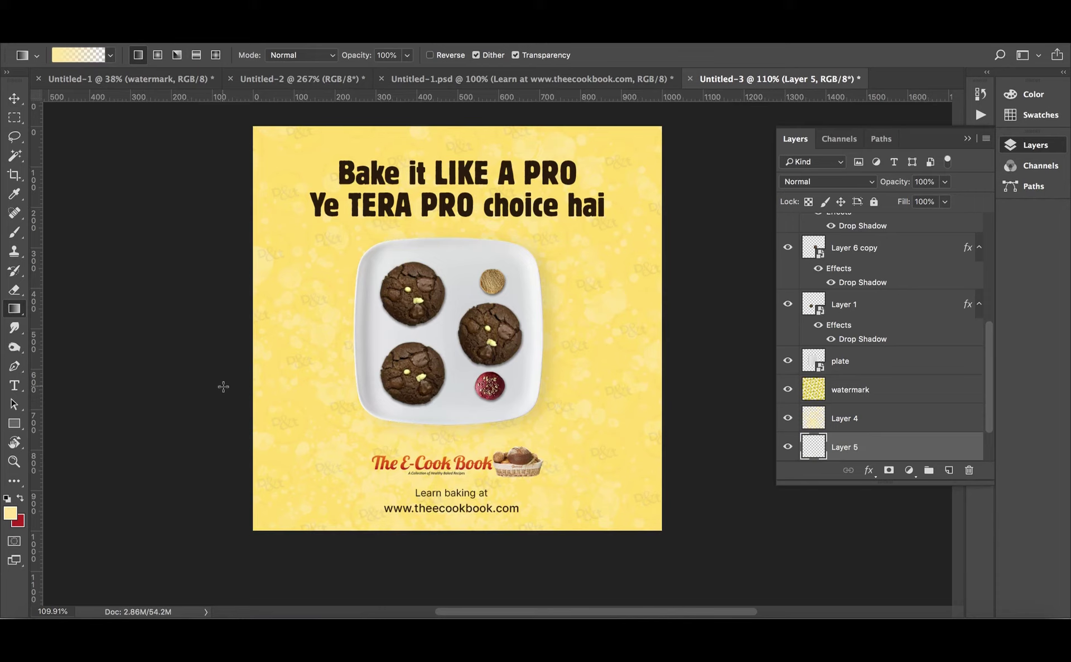
{"action": "key", "text": "d"}
{"action": "key", "text": "x"}
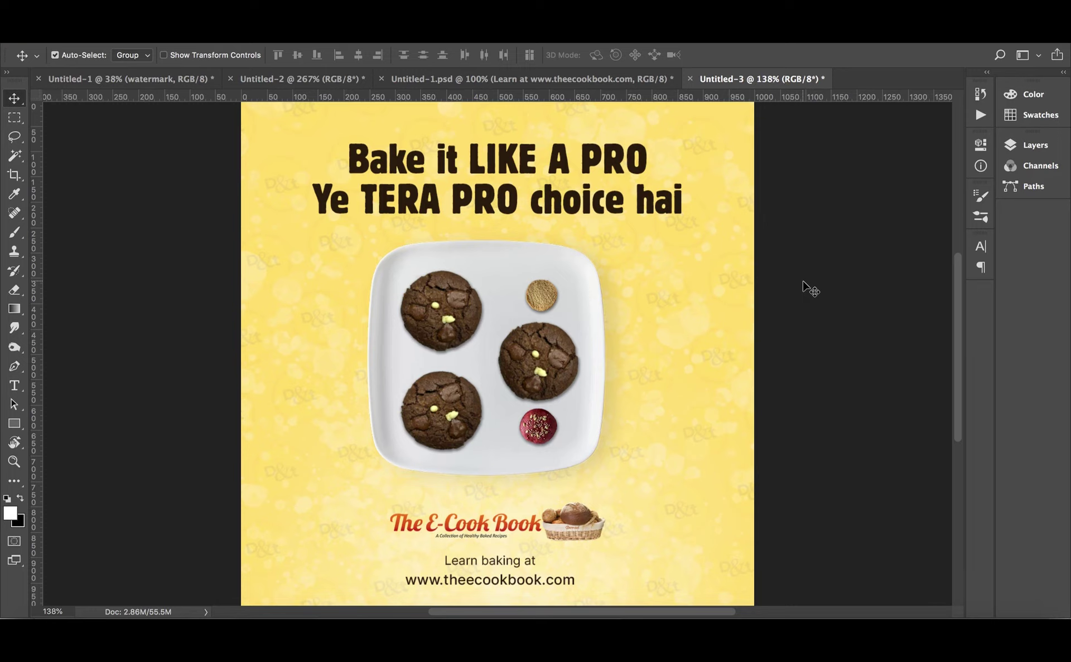
{"action": "scroll", "coordinate": [617, 338], "scroll_direction": "up", "scroll_amount": 1}
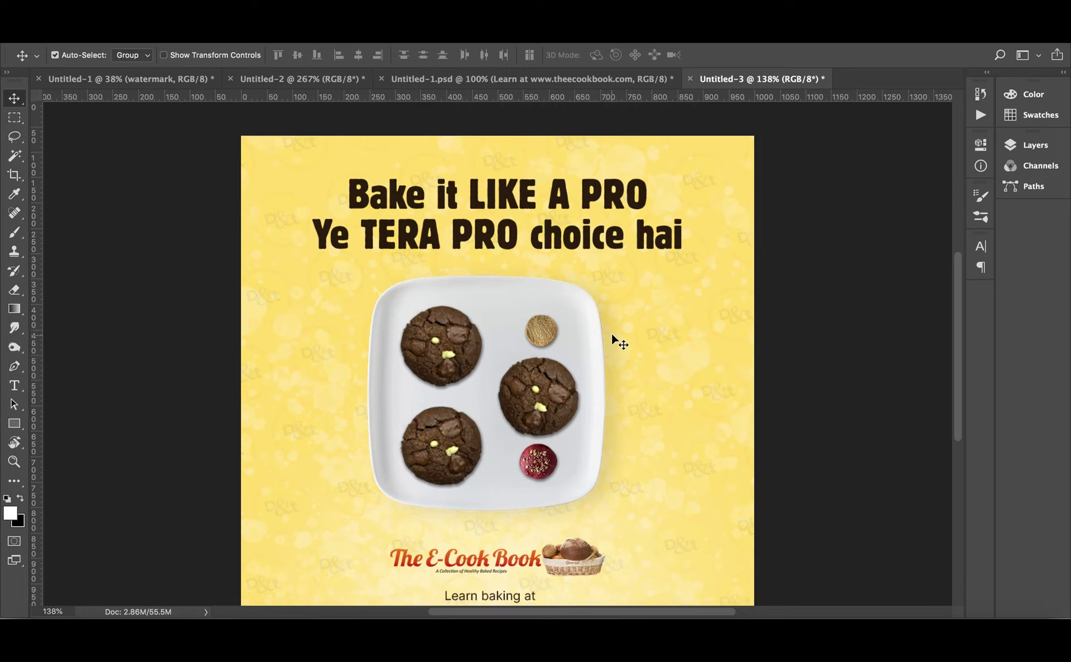
{"action": "scroll", "coordinate": [613, 334], "scroll_direction": "down", "scroll_amount": 3}
{"action": "scroll", "coordinate": [618, 339], "scroll_direction": "up", "scroll_amount": 1}
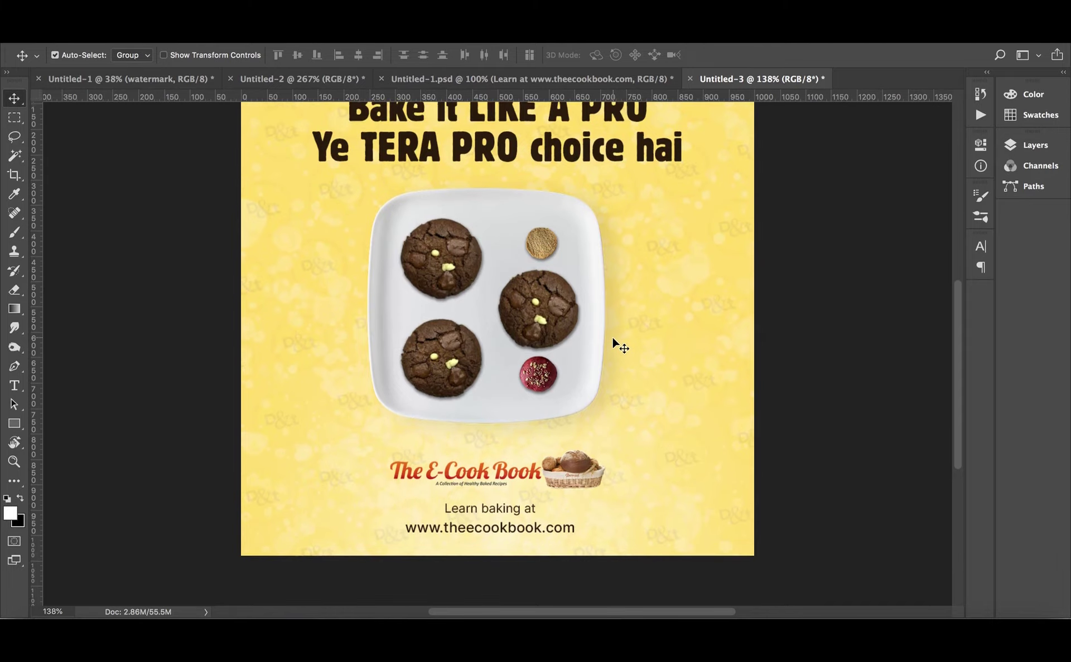